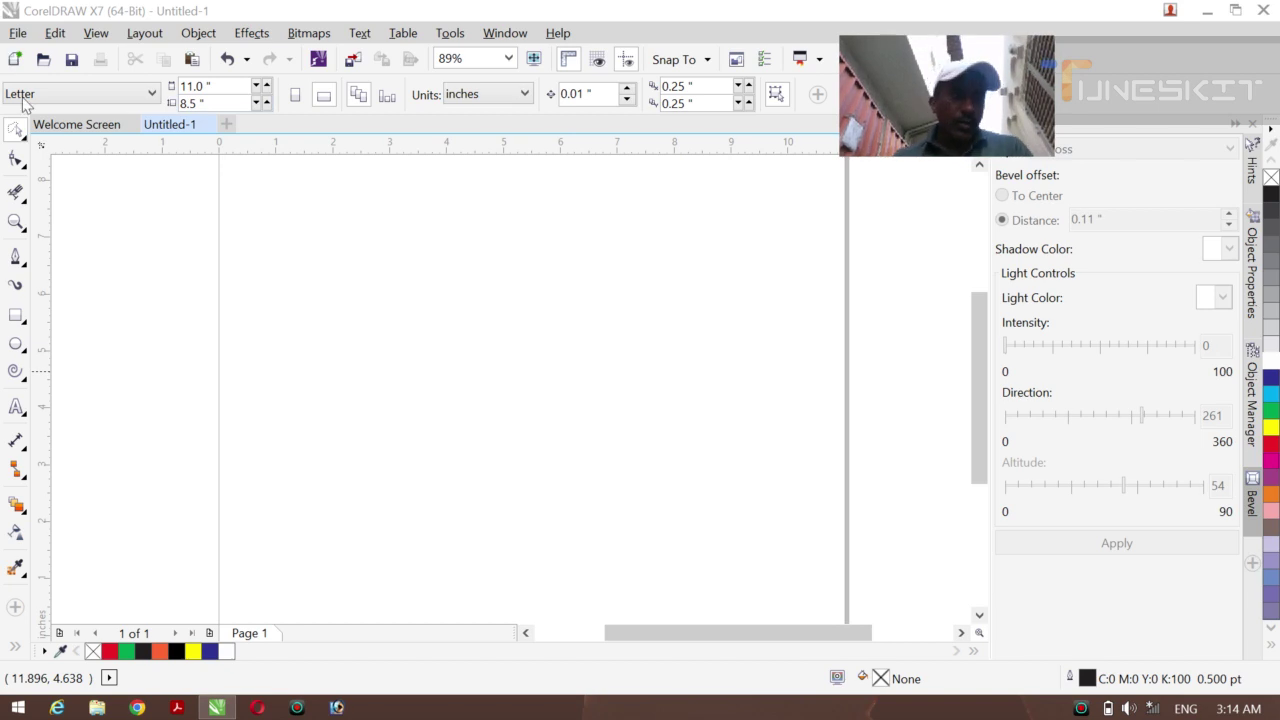
click(26, 145)
click(60, 127)
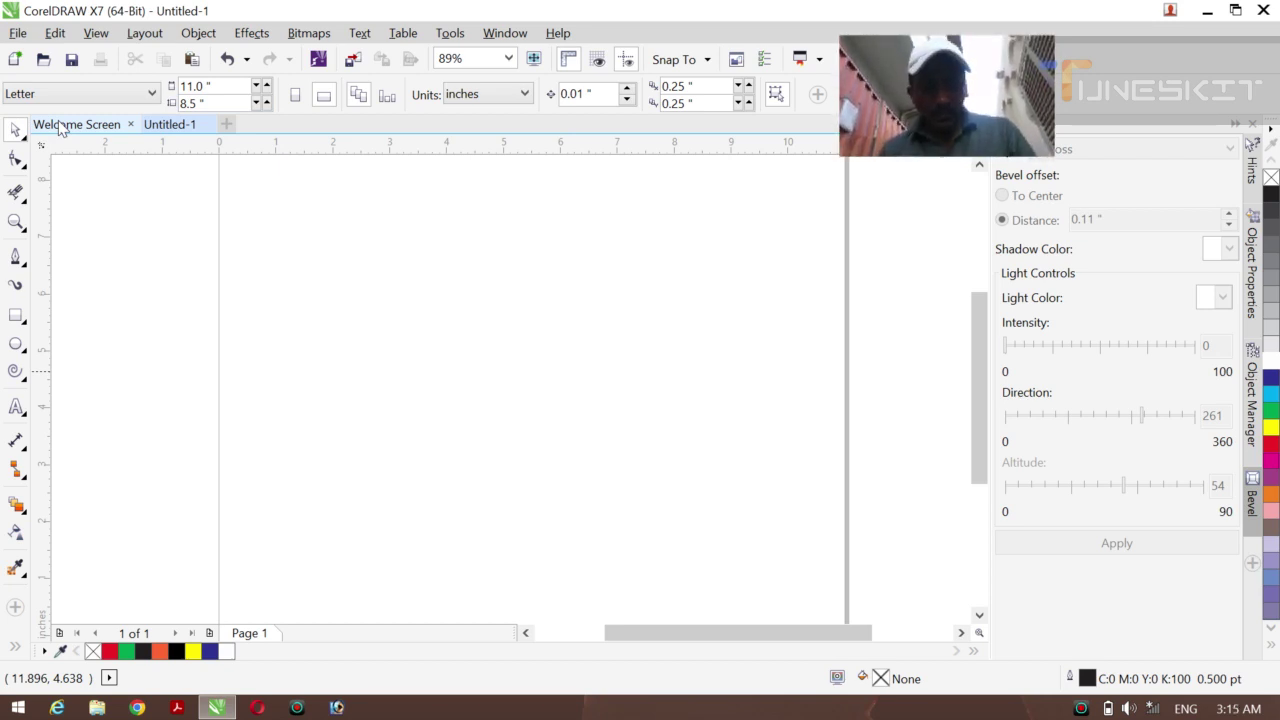
key(XF86MonBrightnessDown)
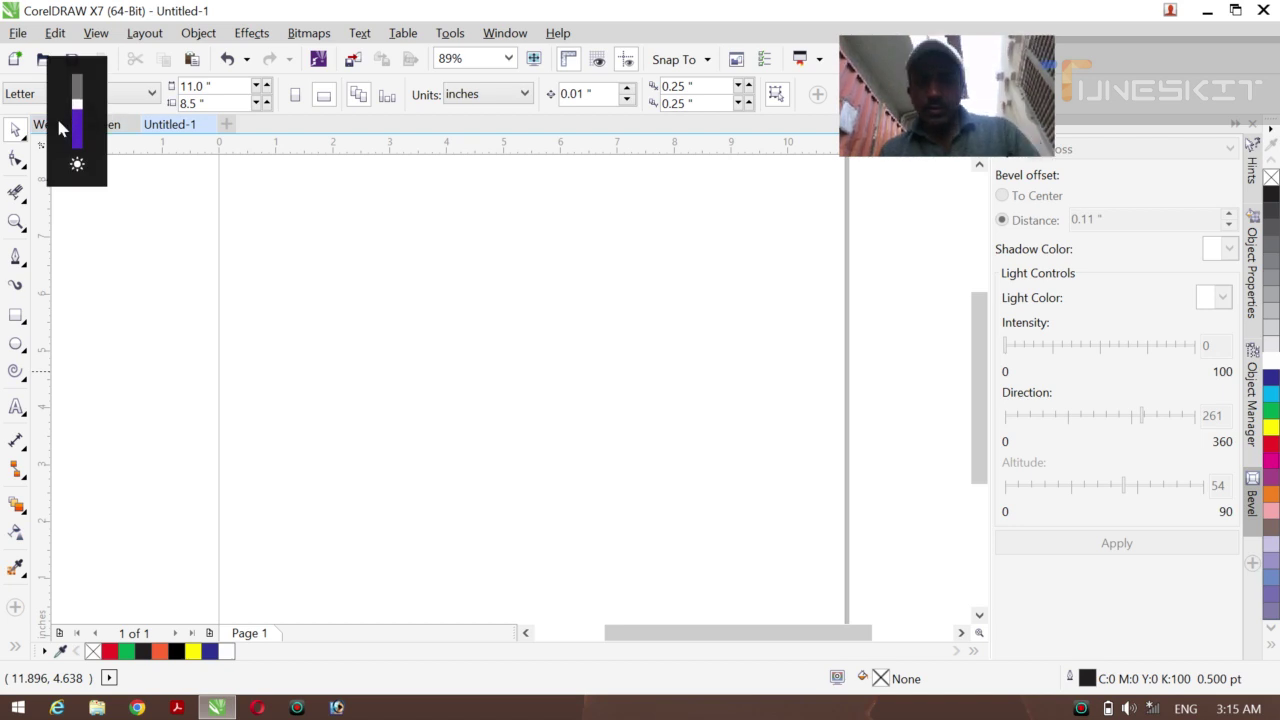
click(22, 140)
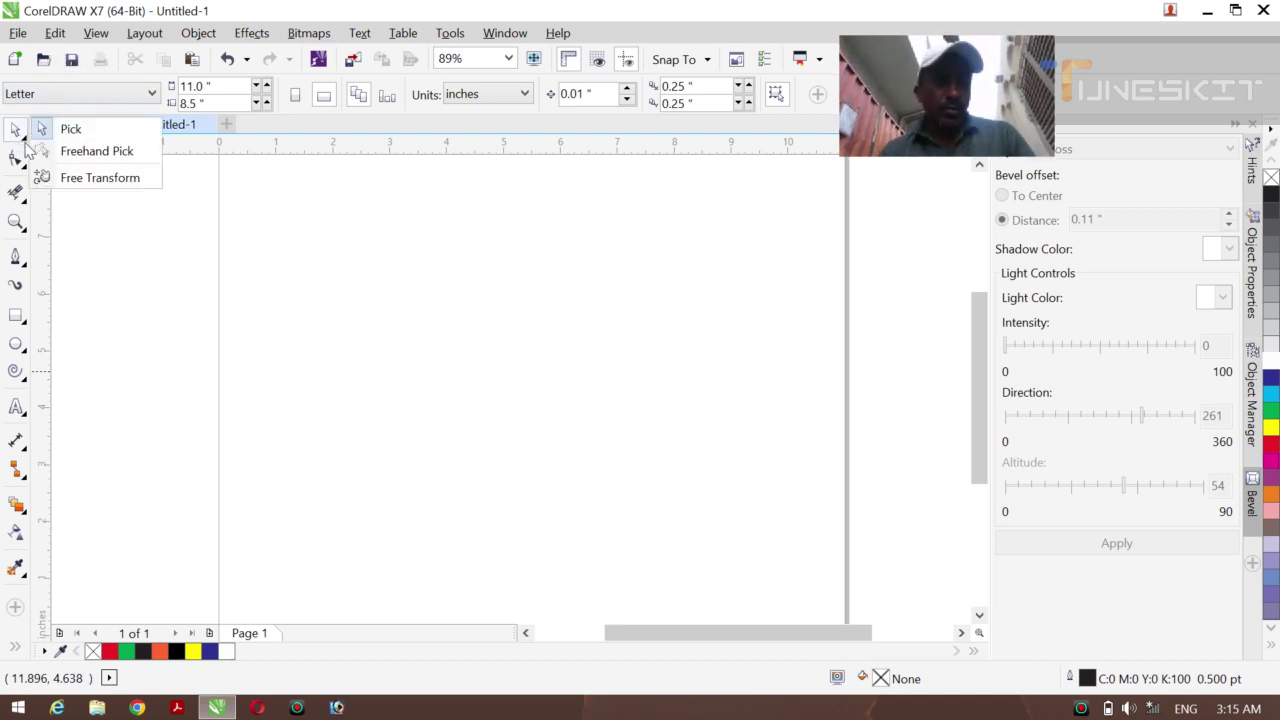
click(66, 131)
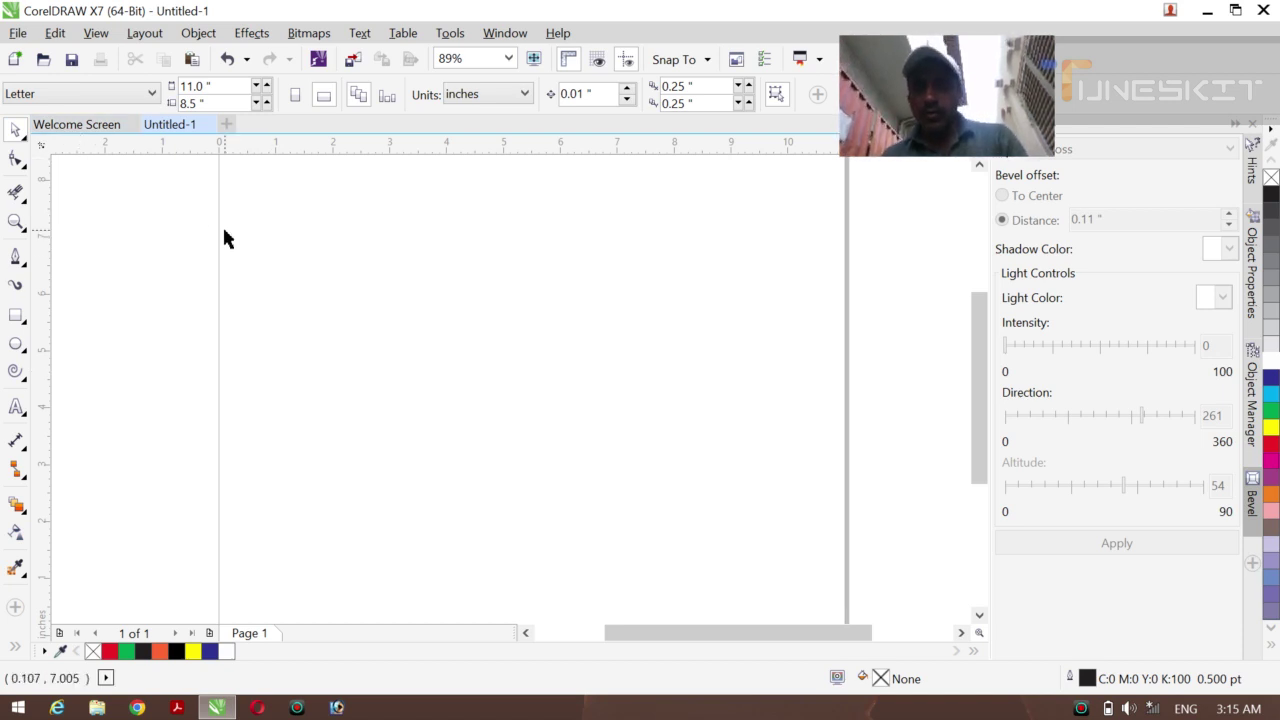
click(28, 140)
click(69, 129)
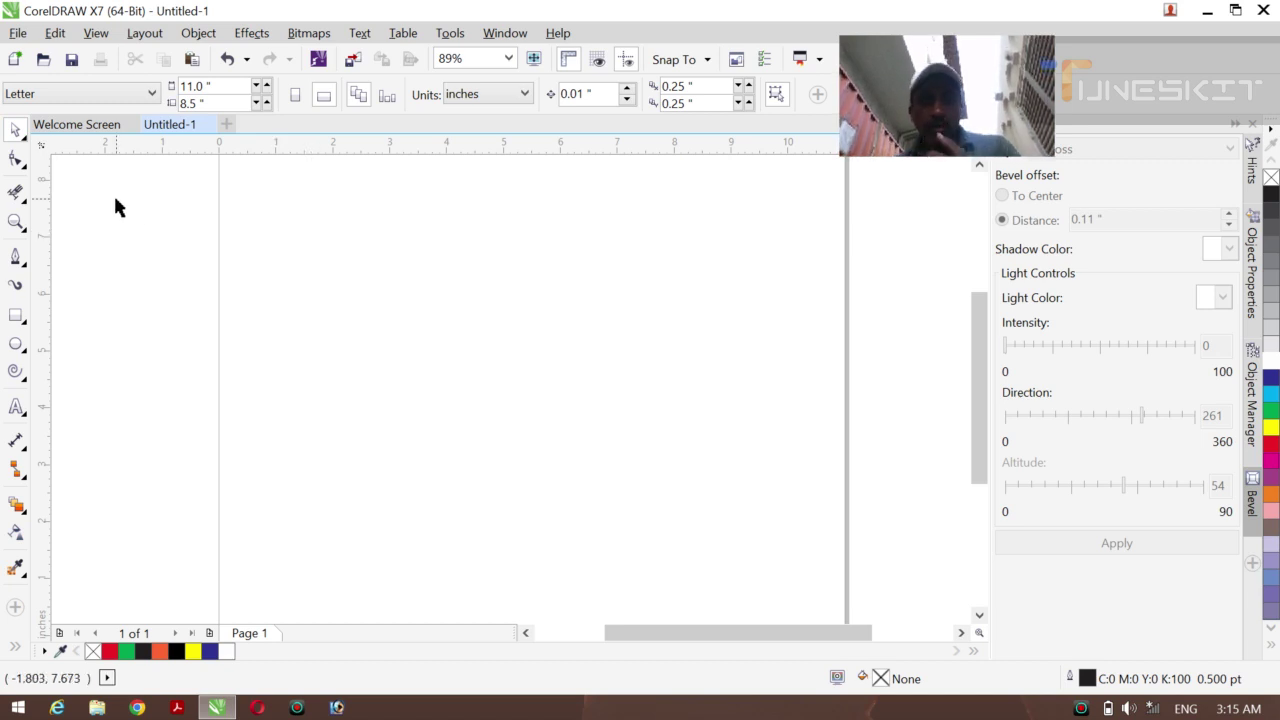
click(26, 145)
click(28, 148)
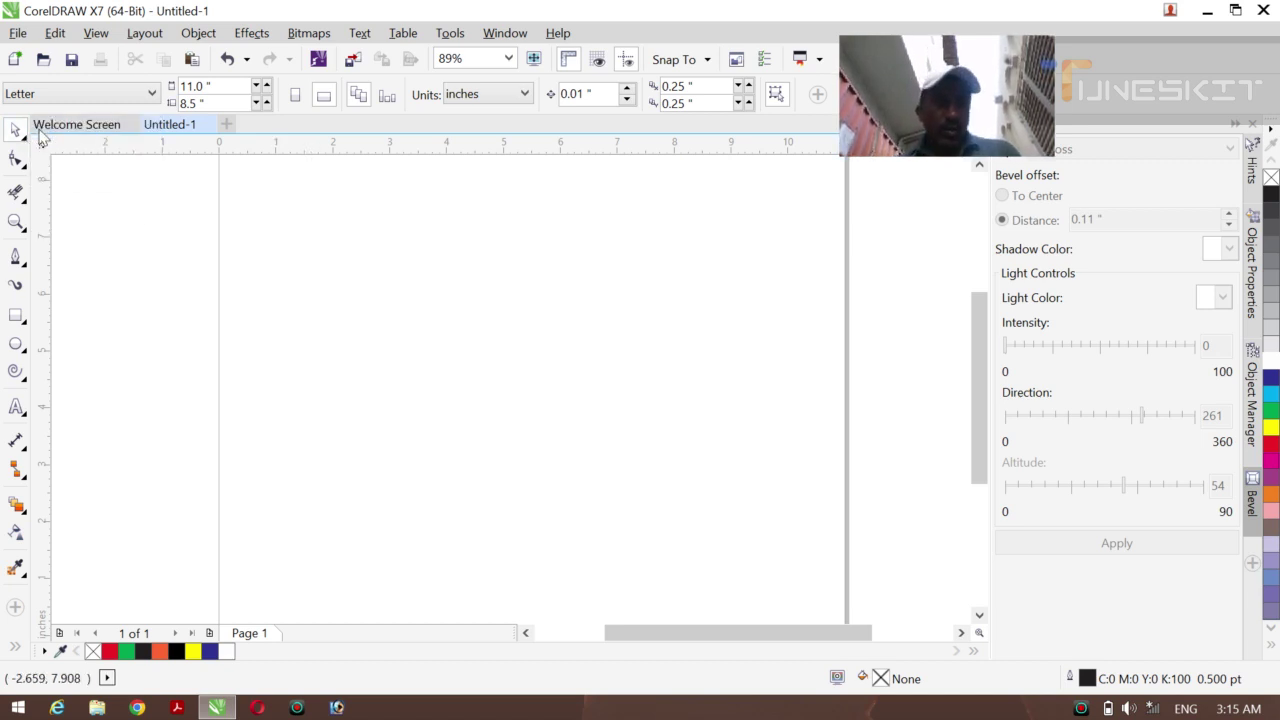
click(26, 145)
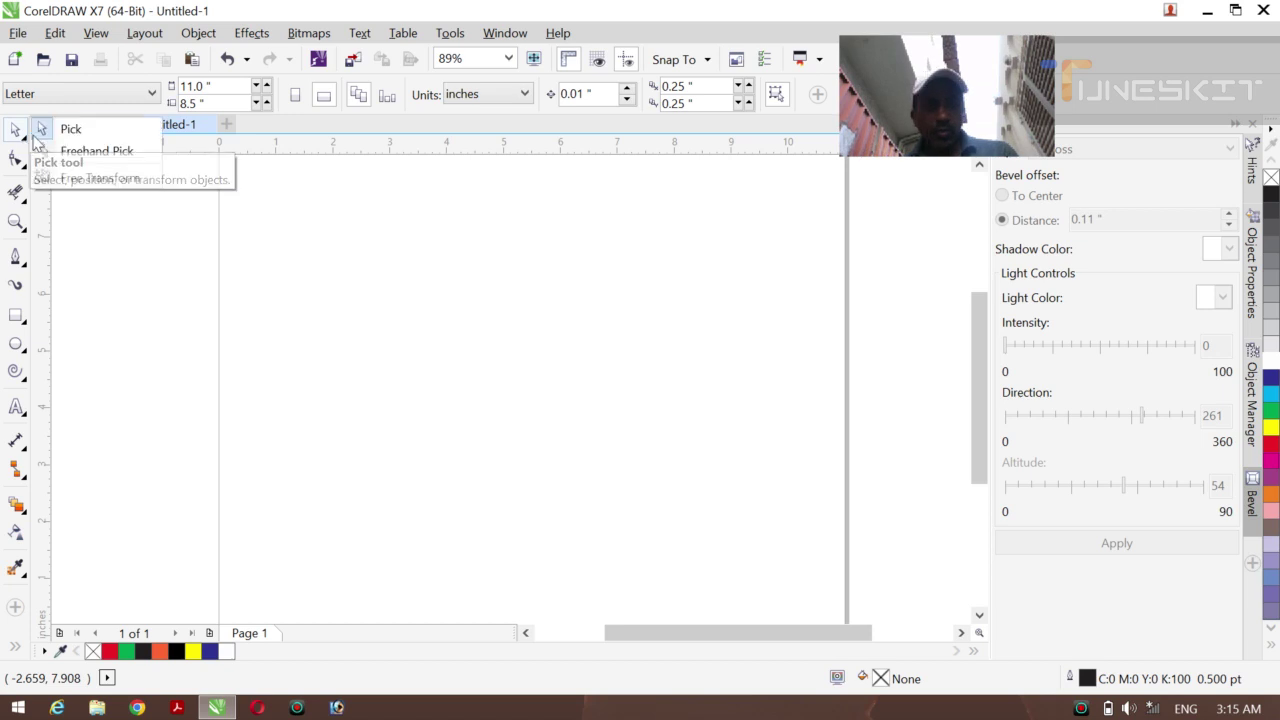
click(42, 130)
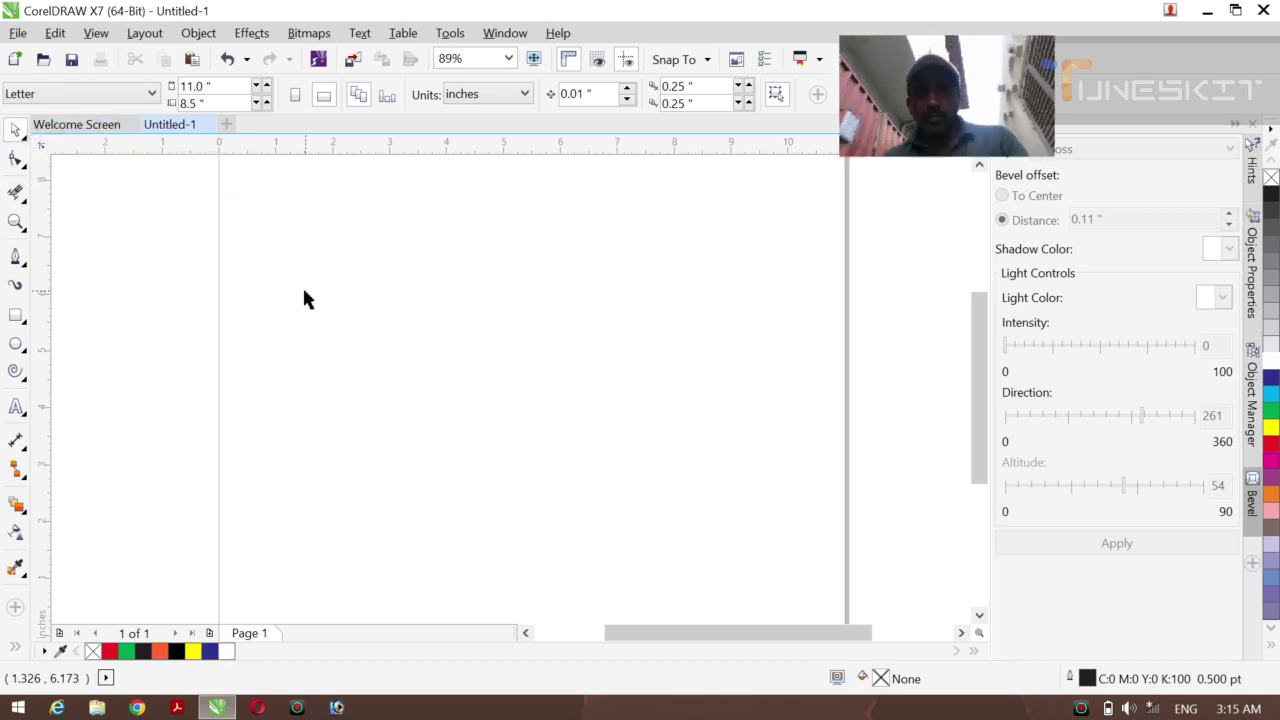
- Add the artistic text GYM in 100 pt Arial and center it on the page
click(16, 410)
click(440, 290)
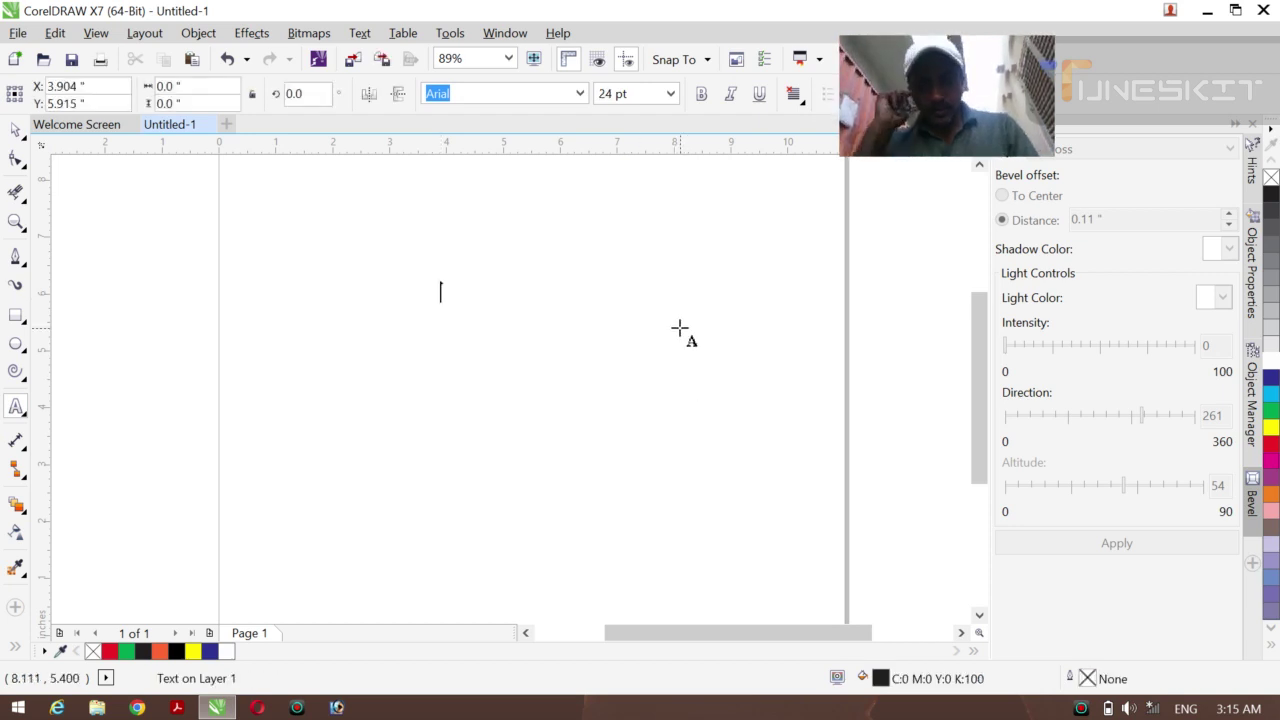
click(670, 93)
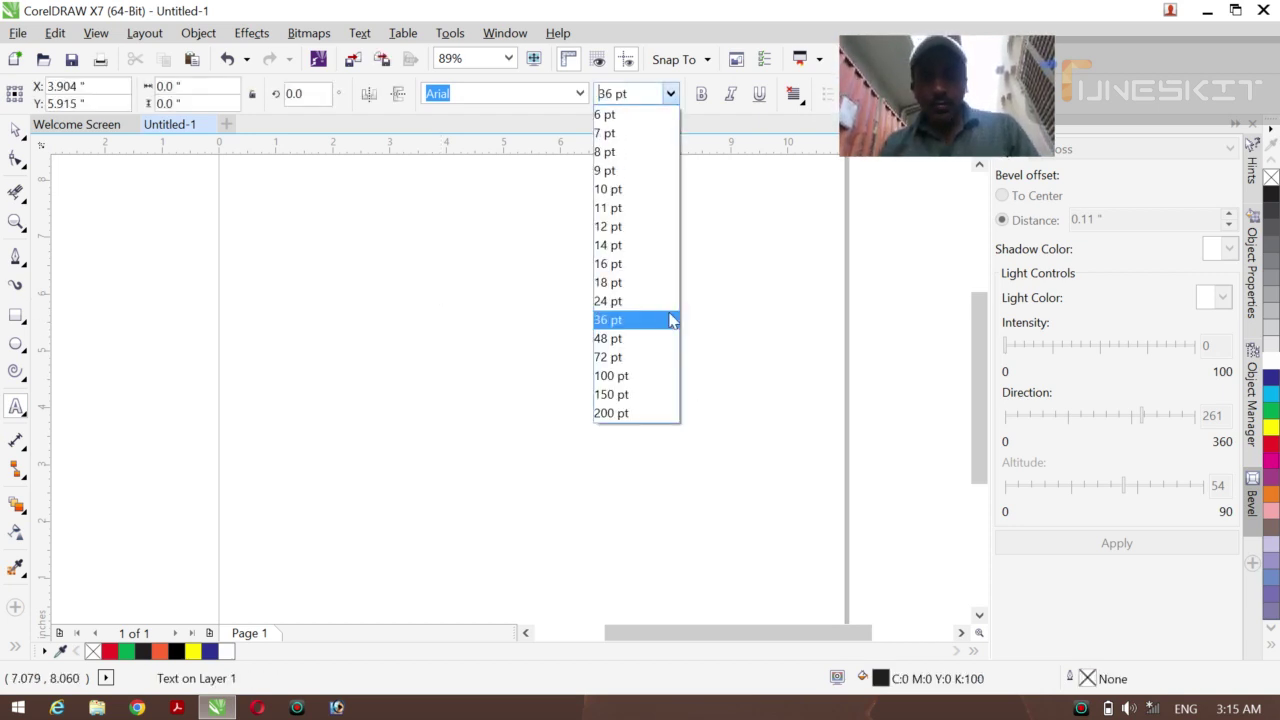
click(643, 377)
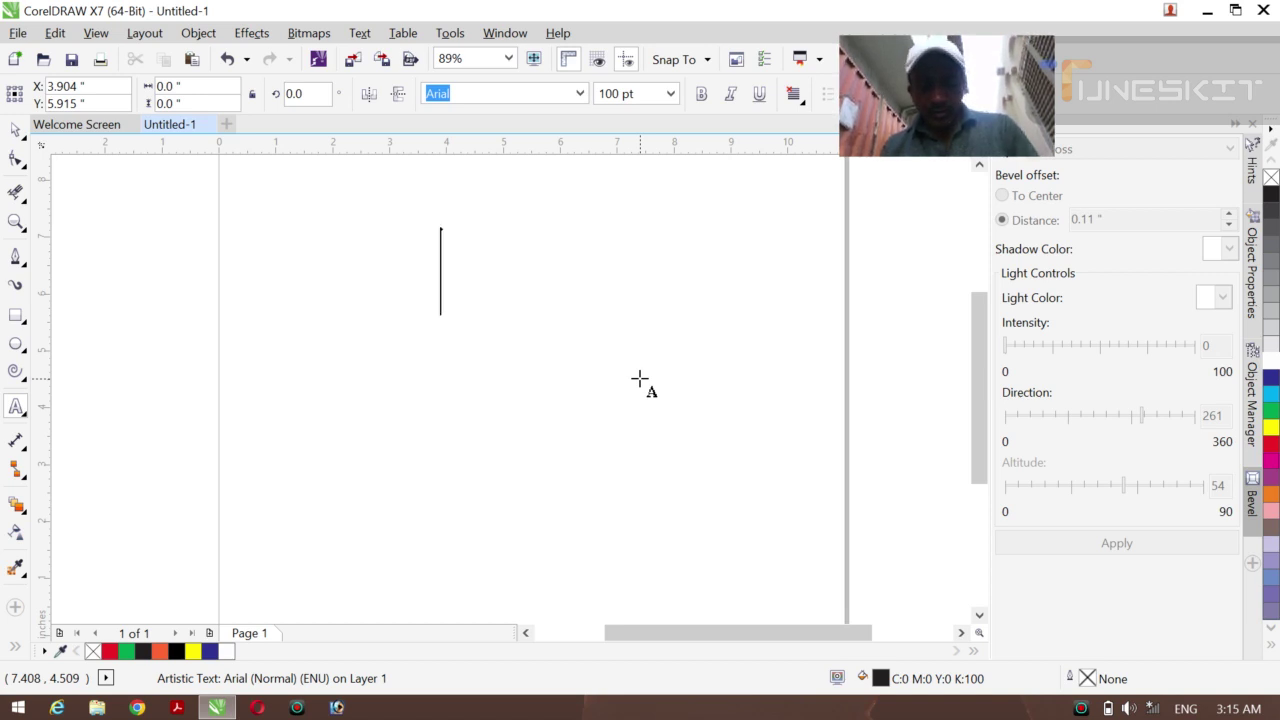
text(GYM)
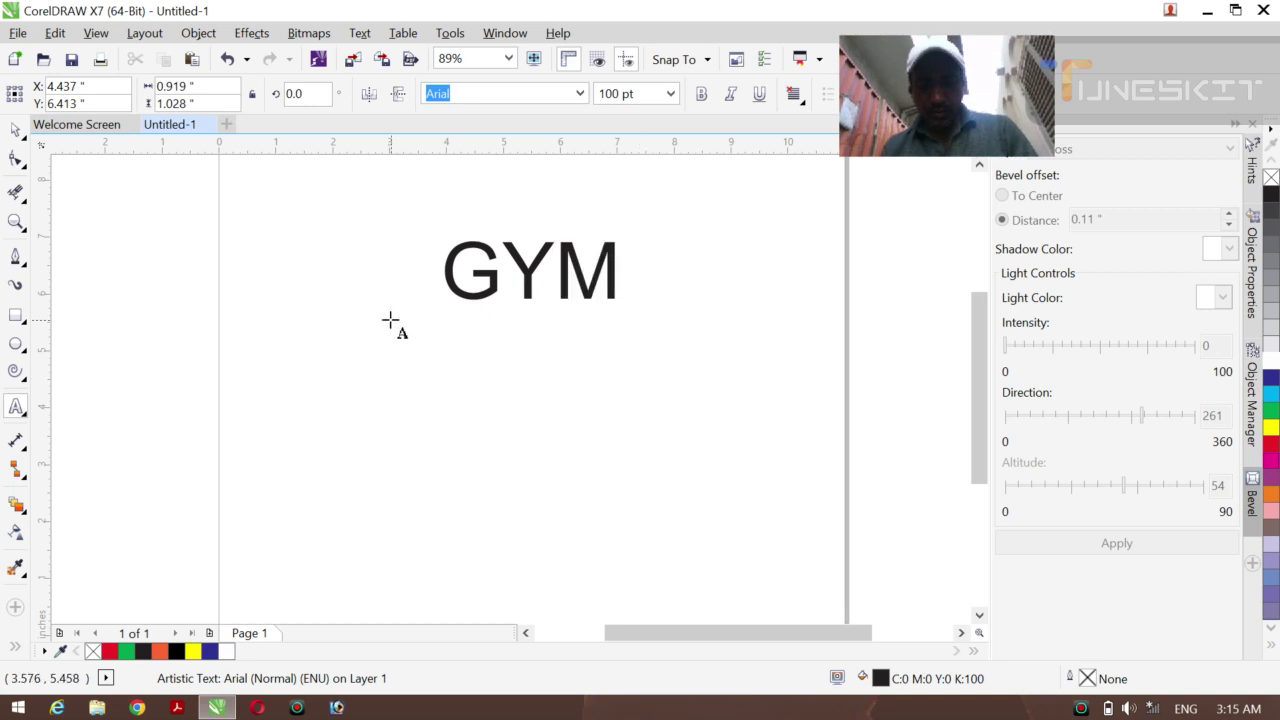
click(14, 131)
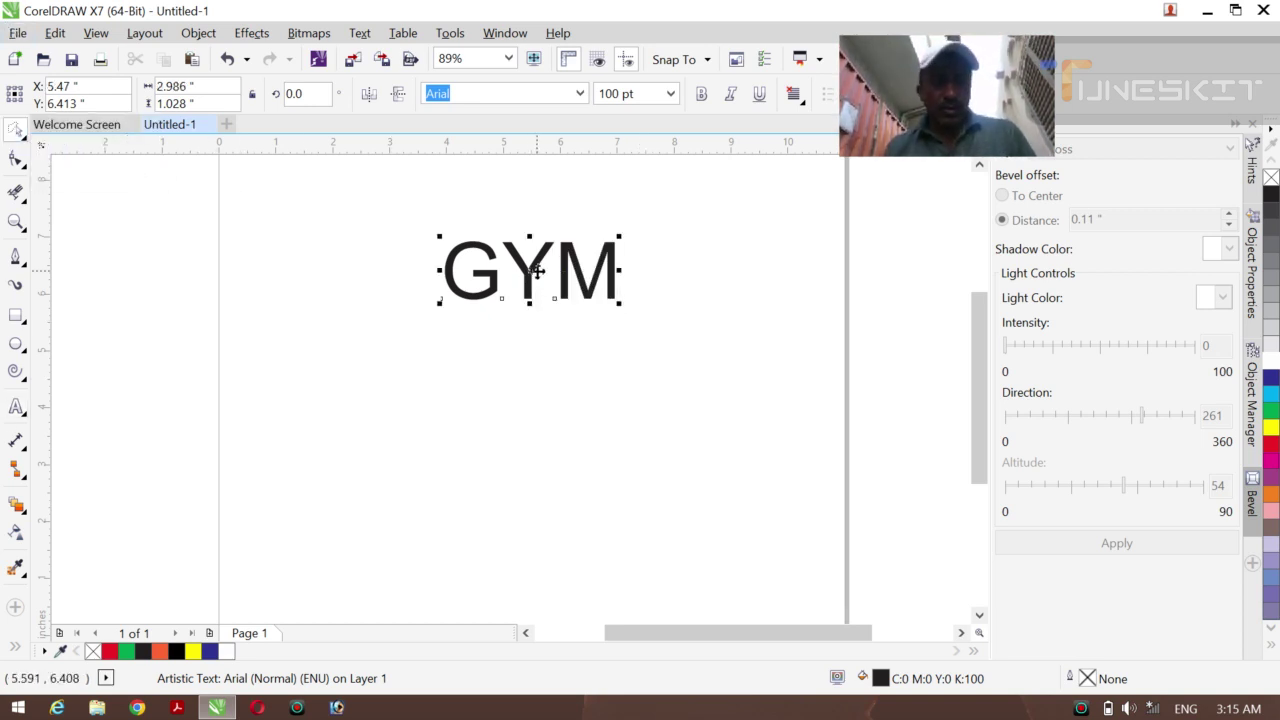
key(p)
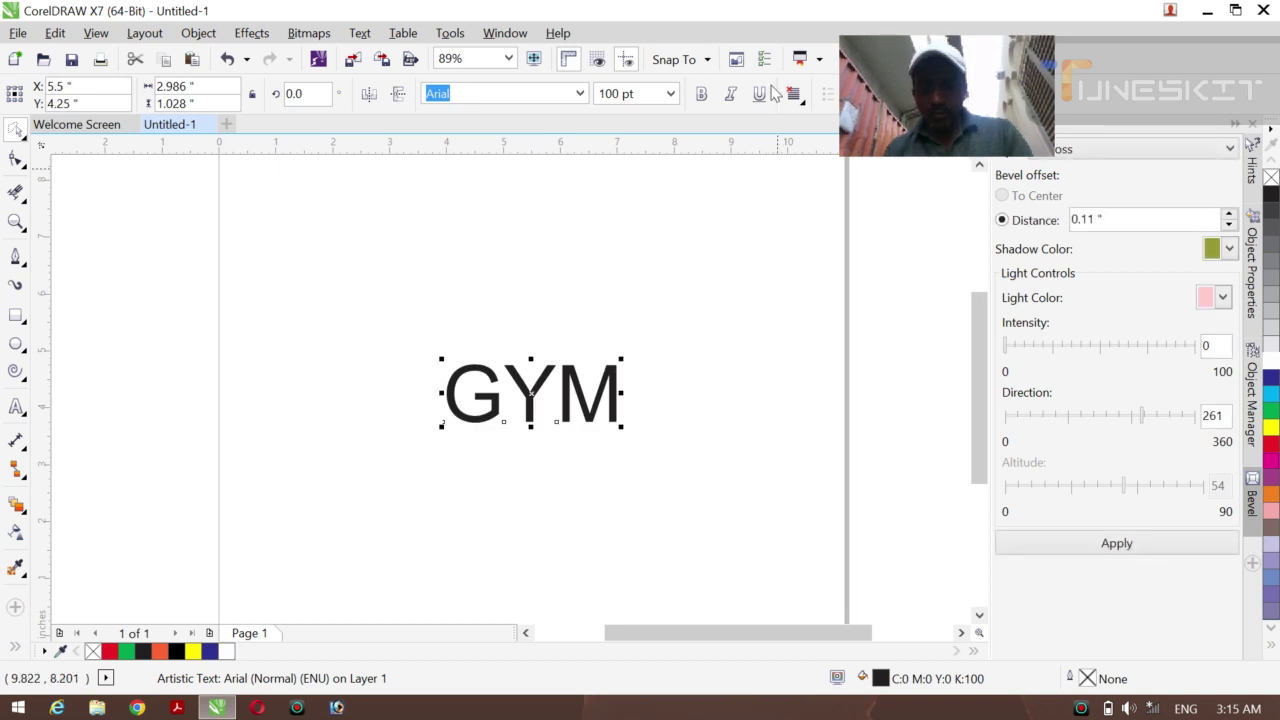
- Make the GYM text bold and enlarge it about its center to about 8.1 × 2.8 inches
click(701, 93)
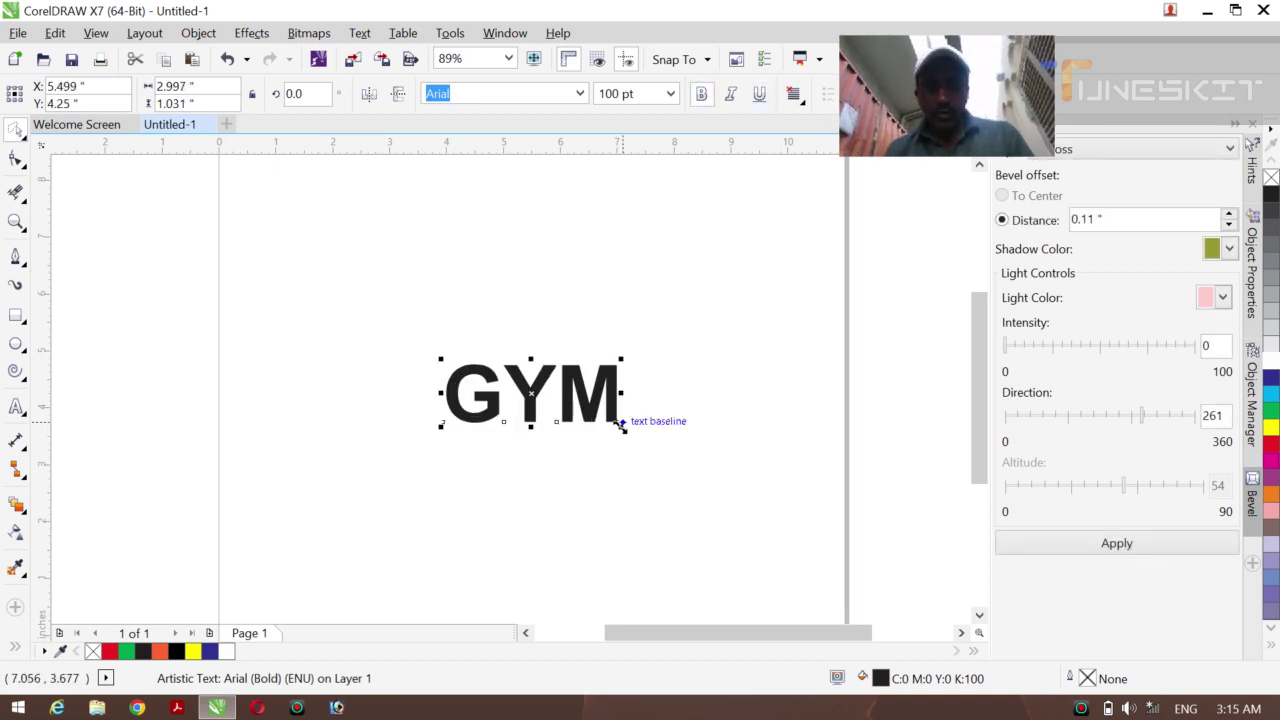
drag(622, 428, 763, 509)
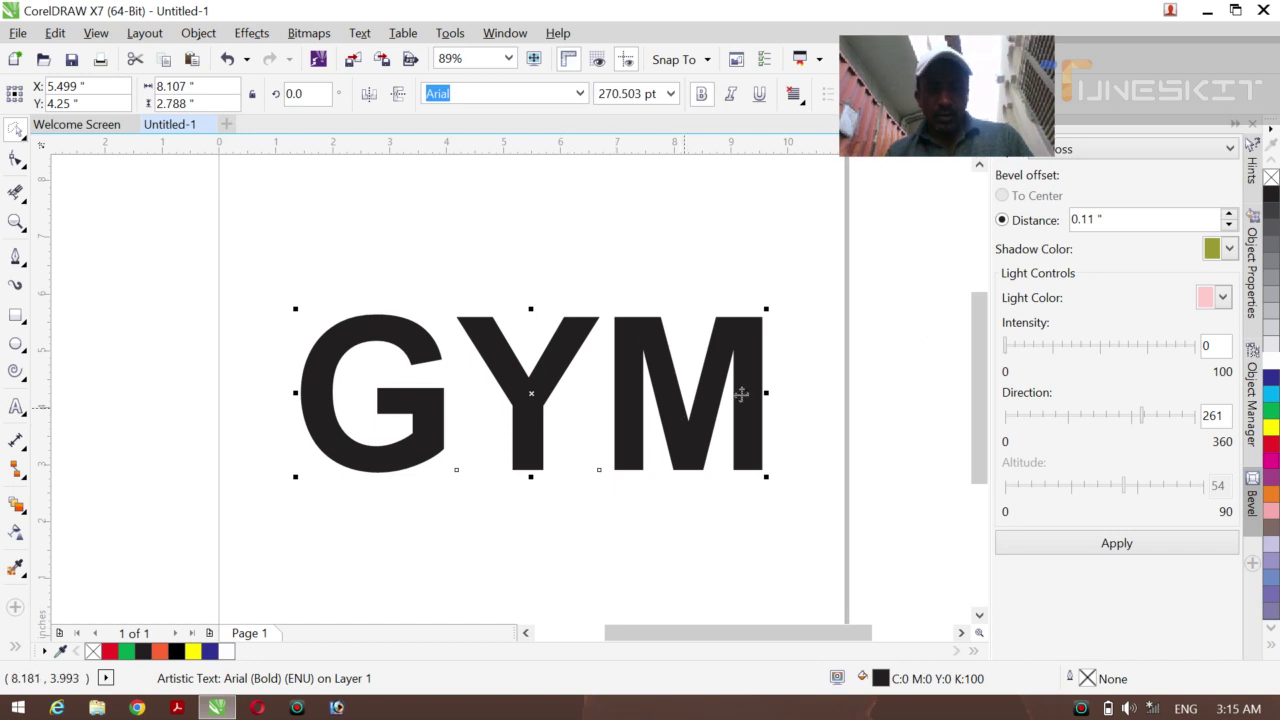
click(932, 318)
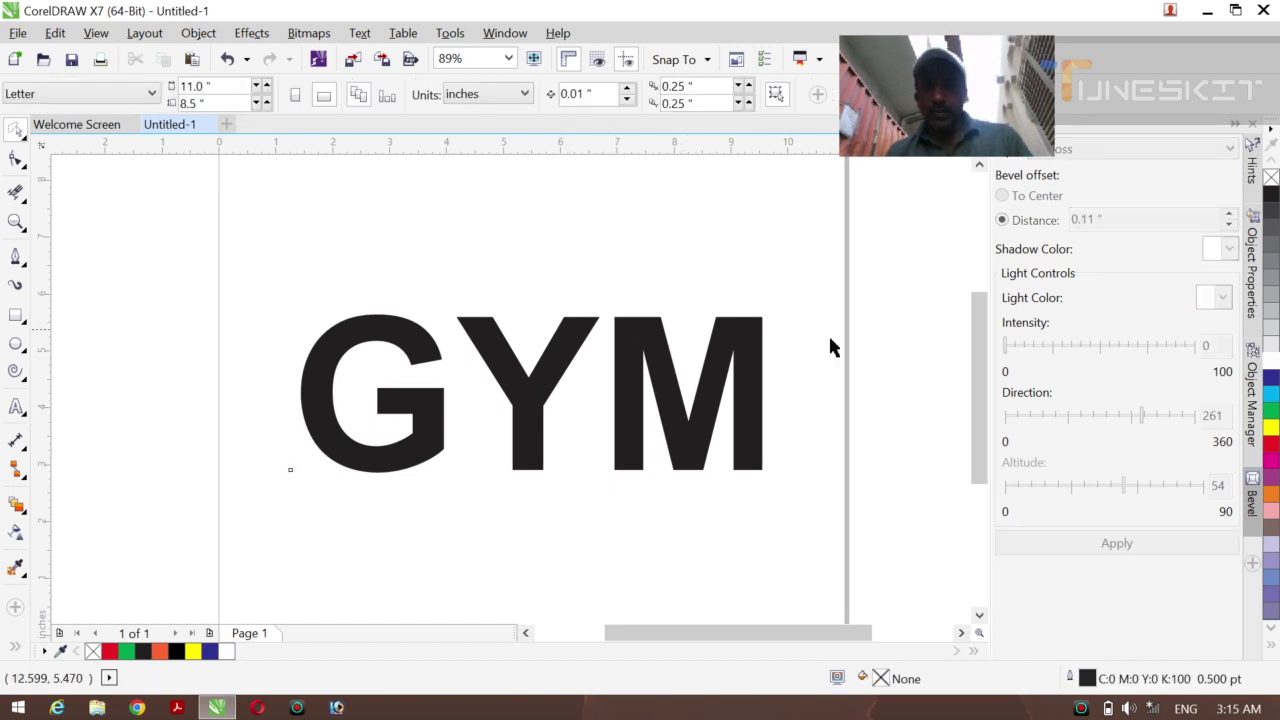
click(700, 428)
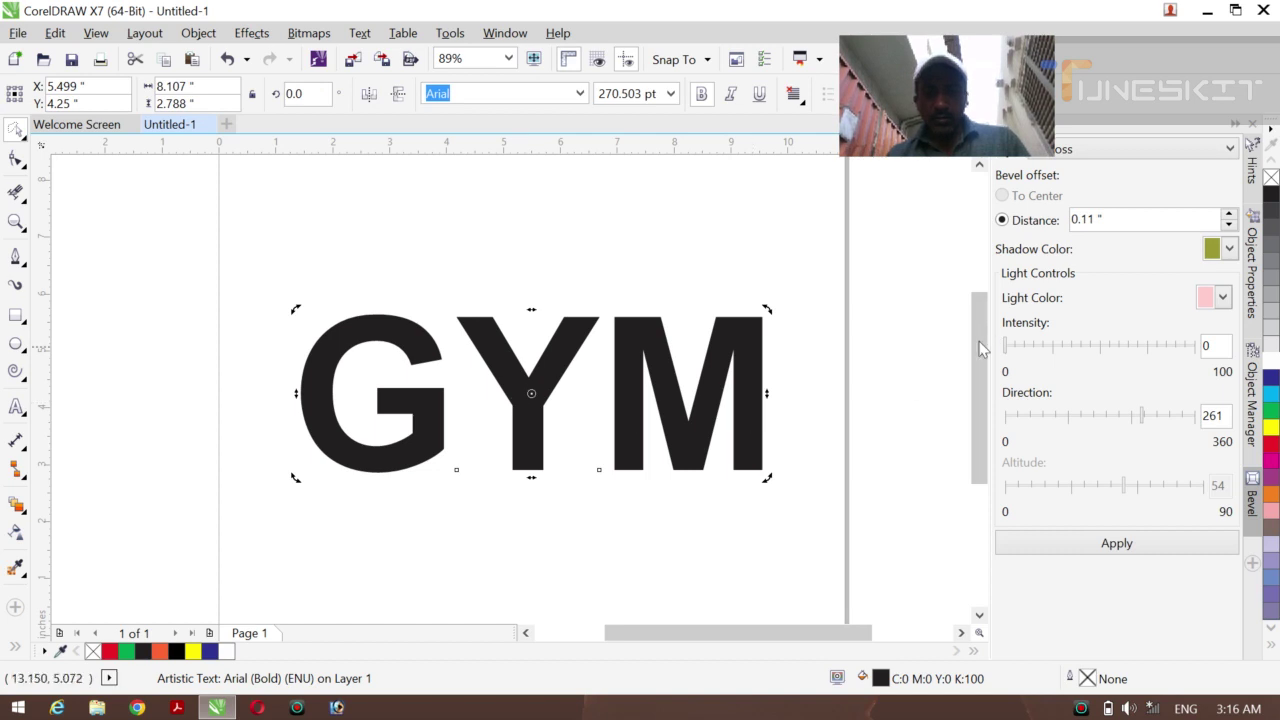
click(926, 372)
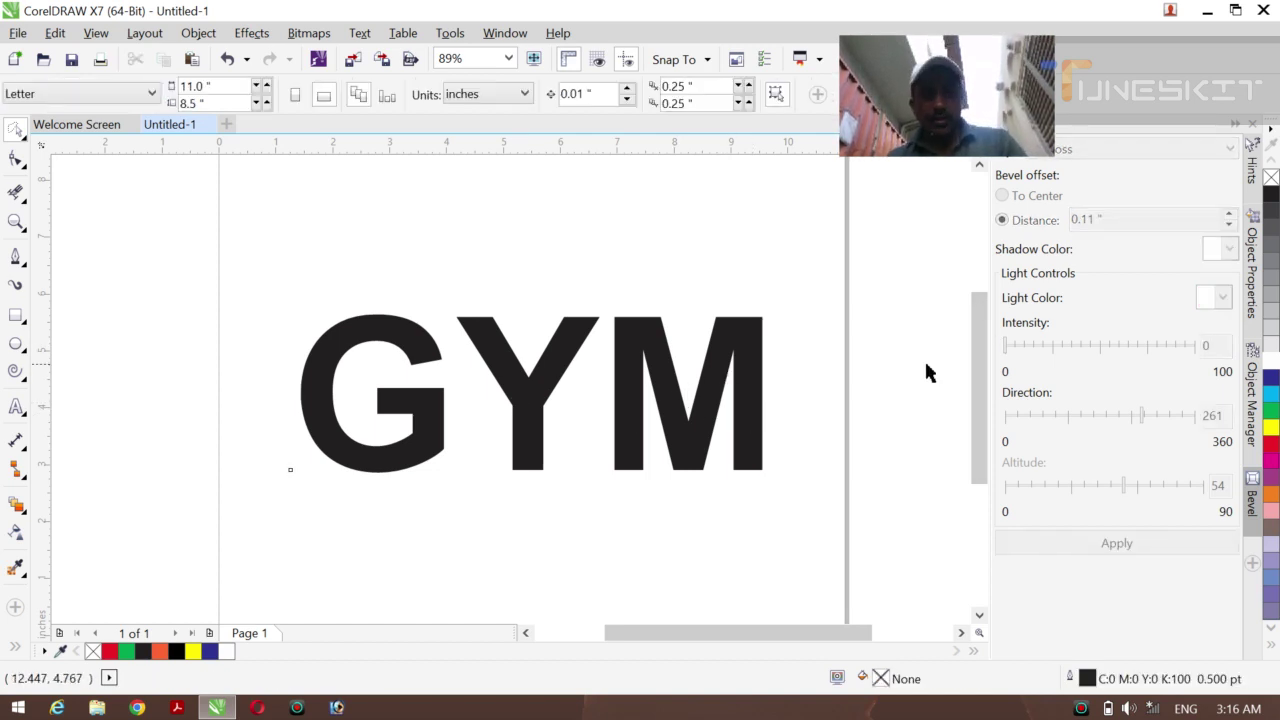
click(23, 138)
click(50, 127)
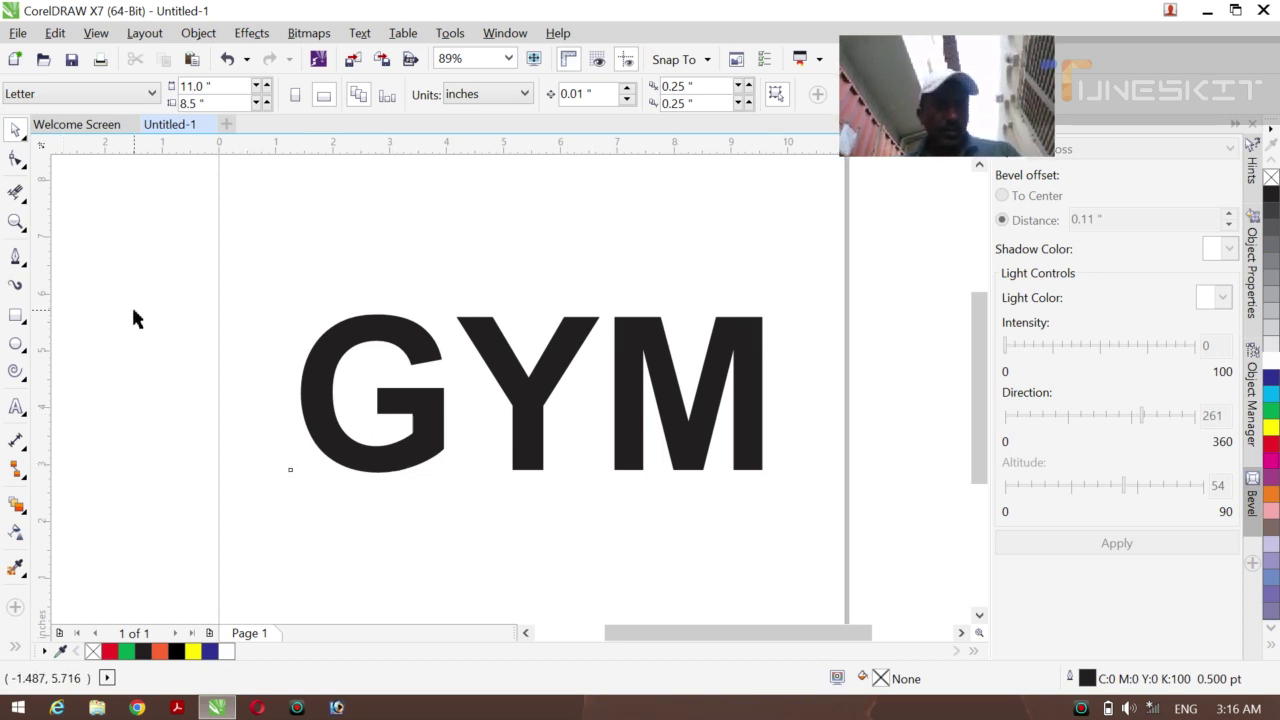
- Try freehand cuts through the M of the GYM text with the Knife tool, starting at its upper-right corner, and undo them
click(322, 402)
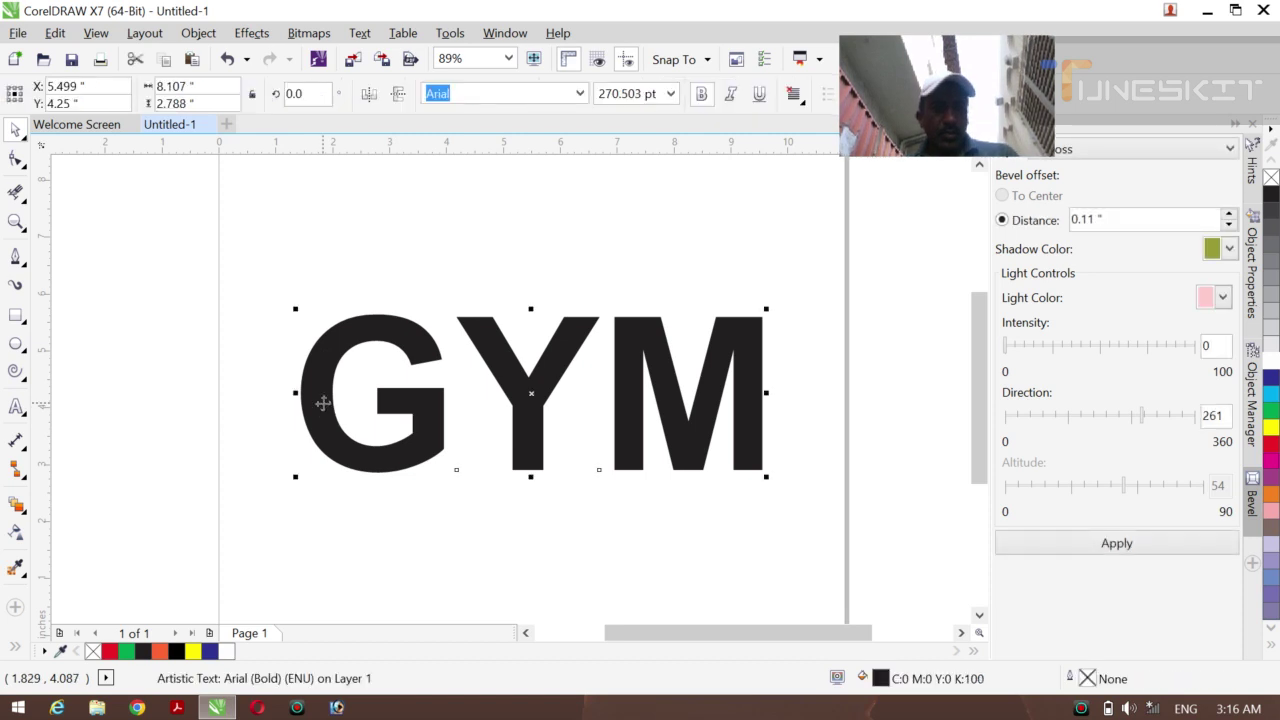
click(21, 196)
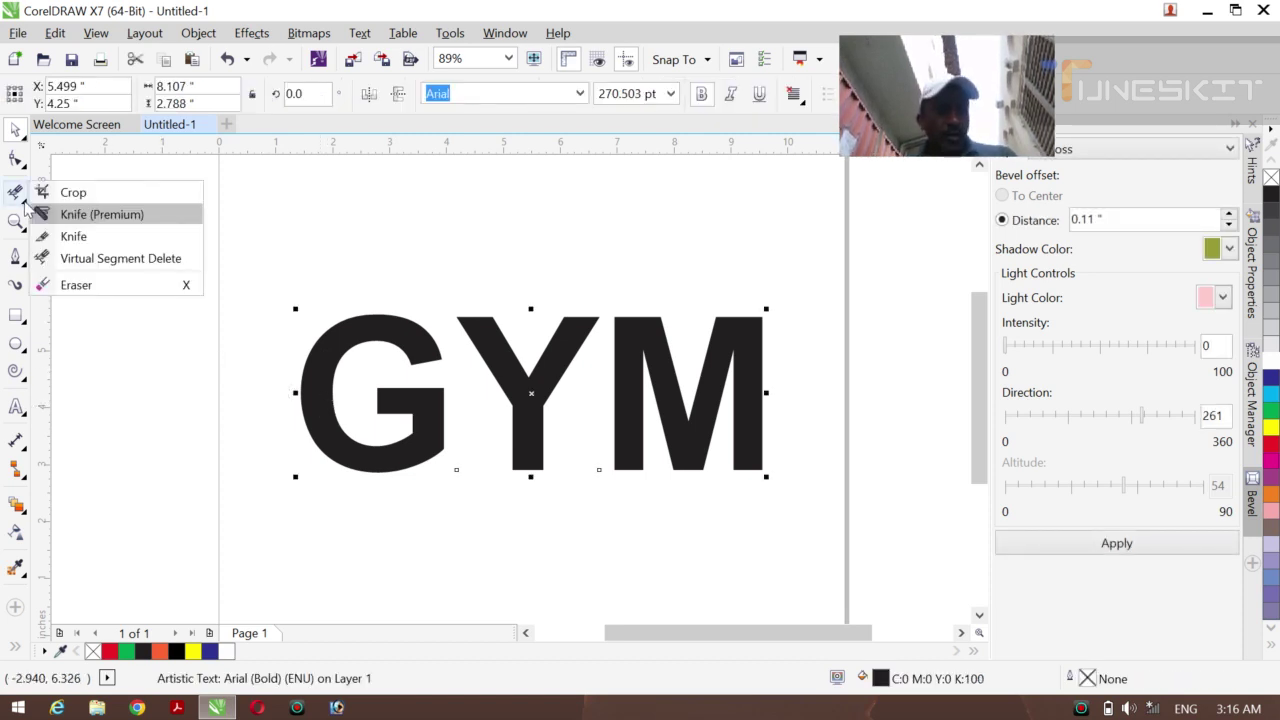
click(114, 240)
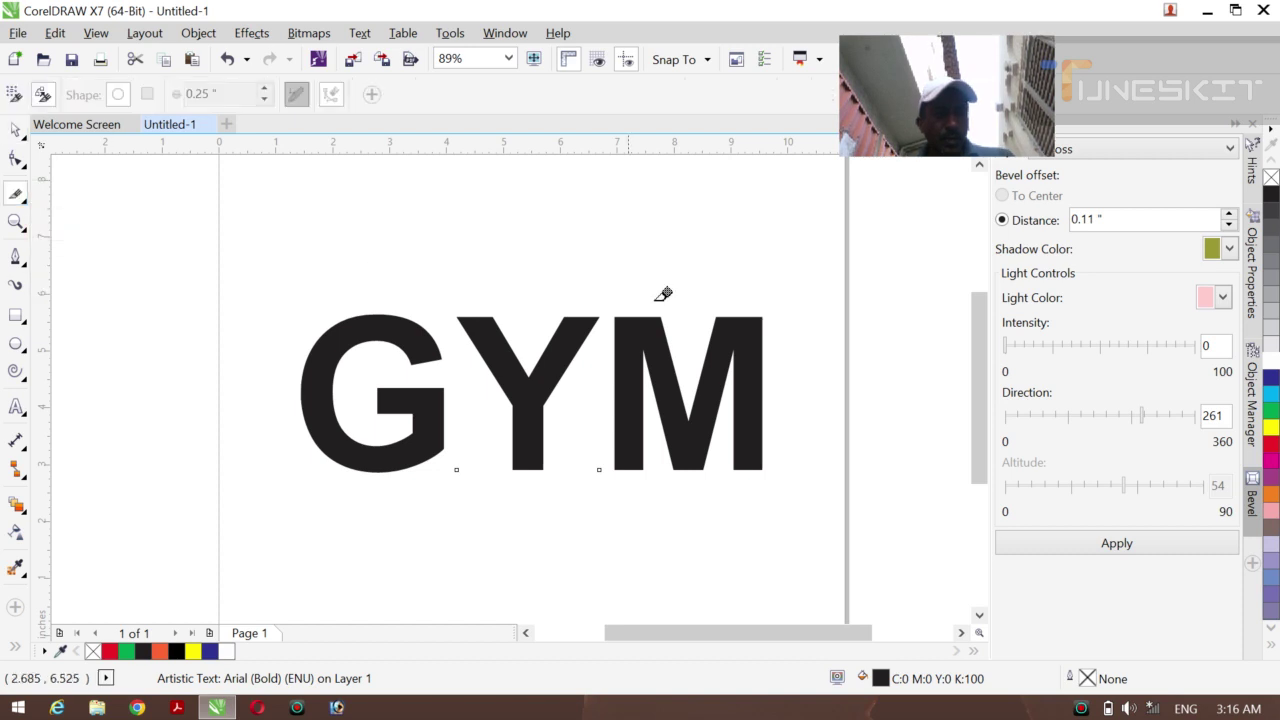
click(772, 309)
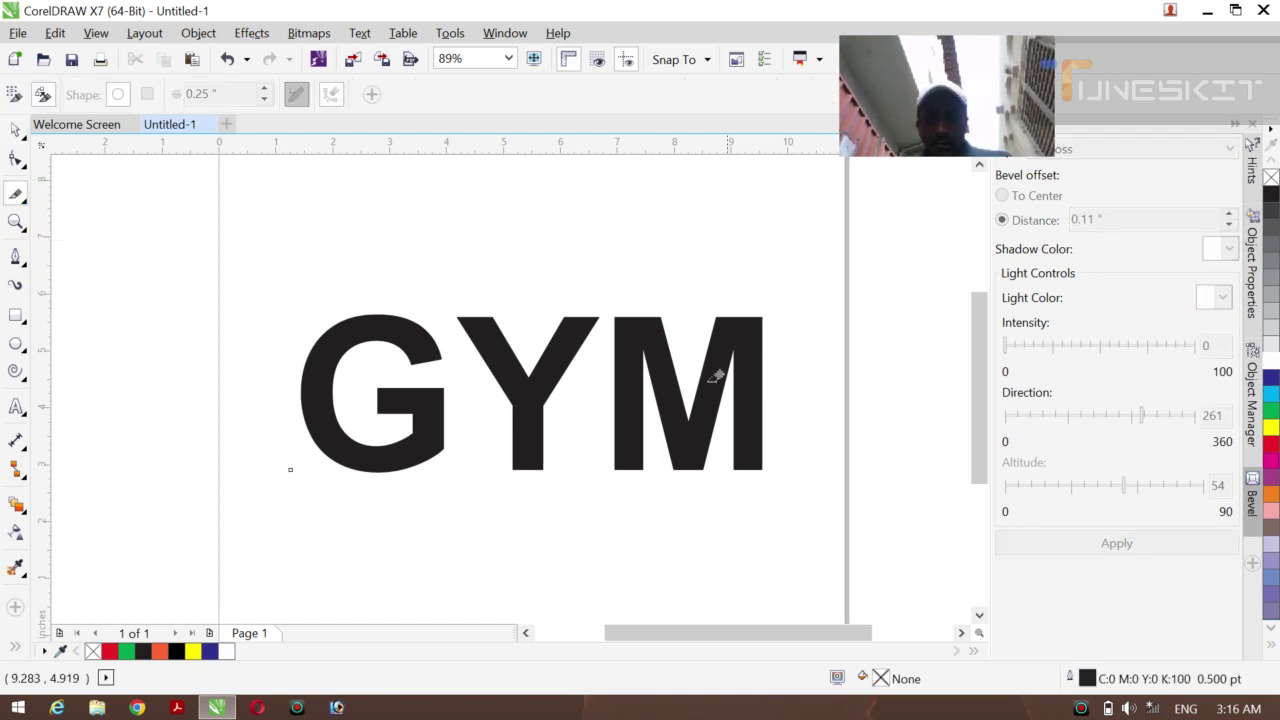
click(763, 303)
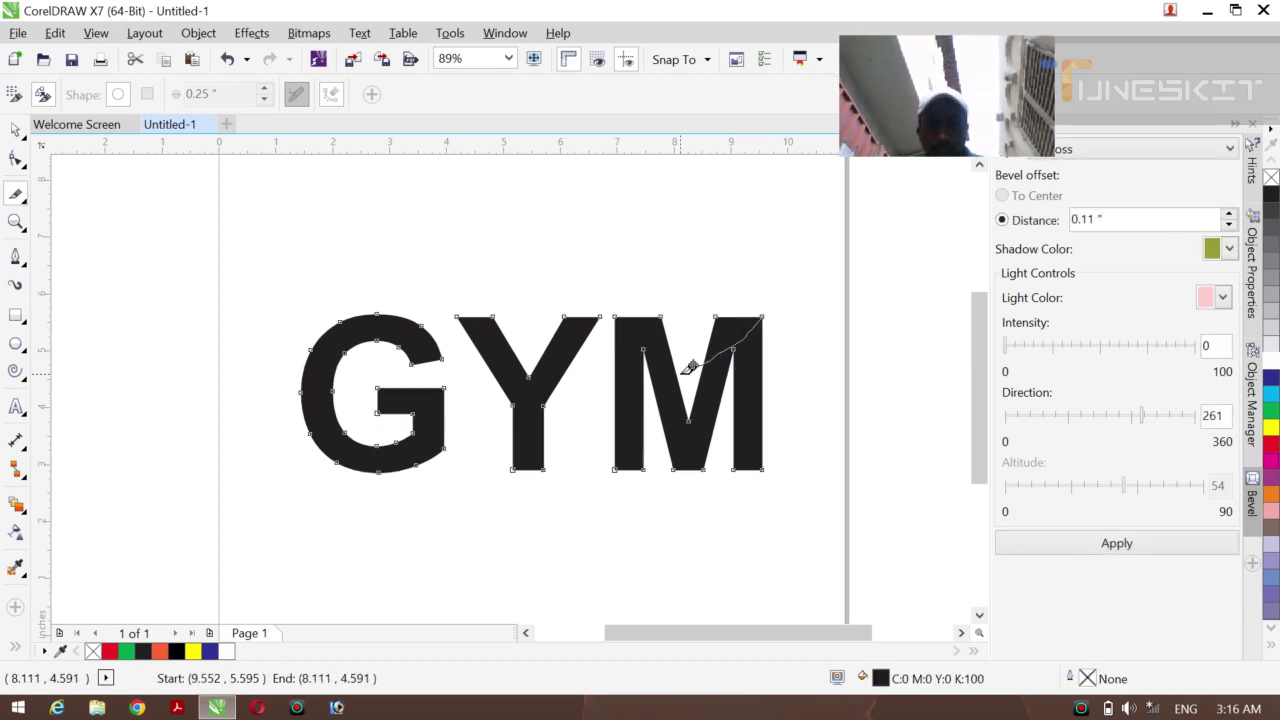
click(692, 366)
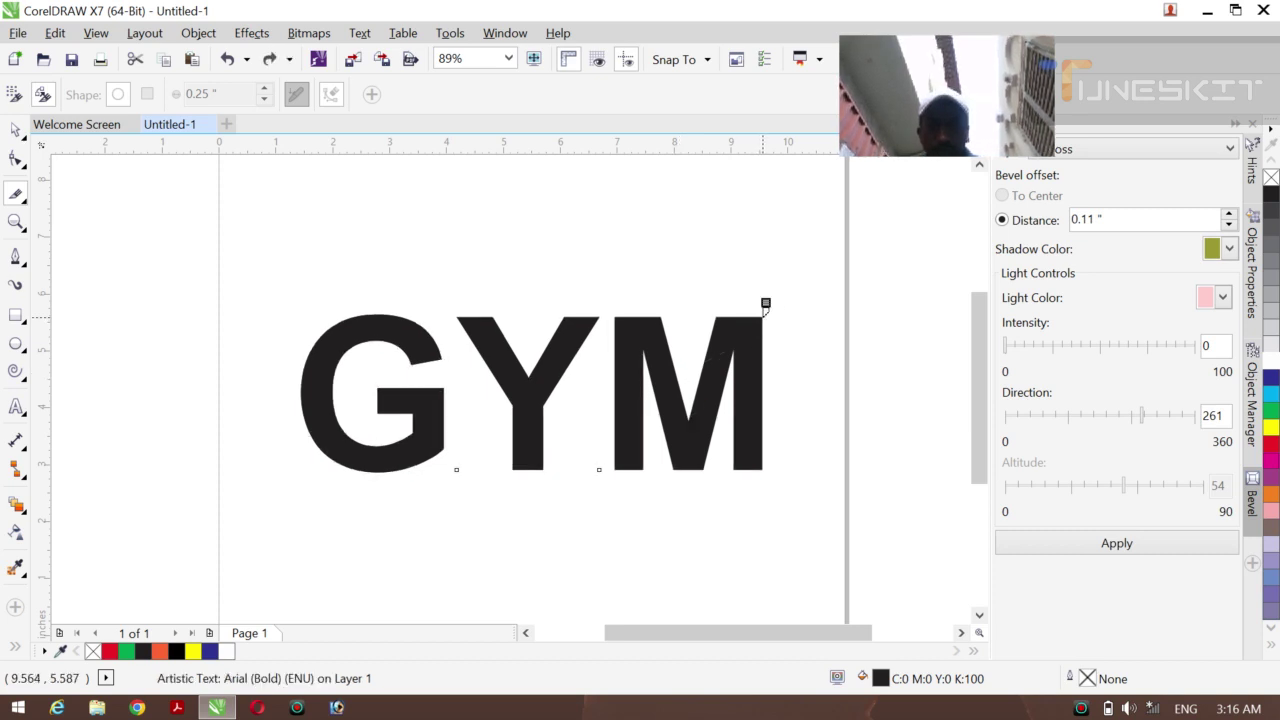
click(765, 303)
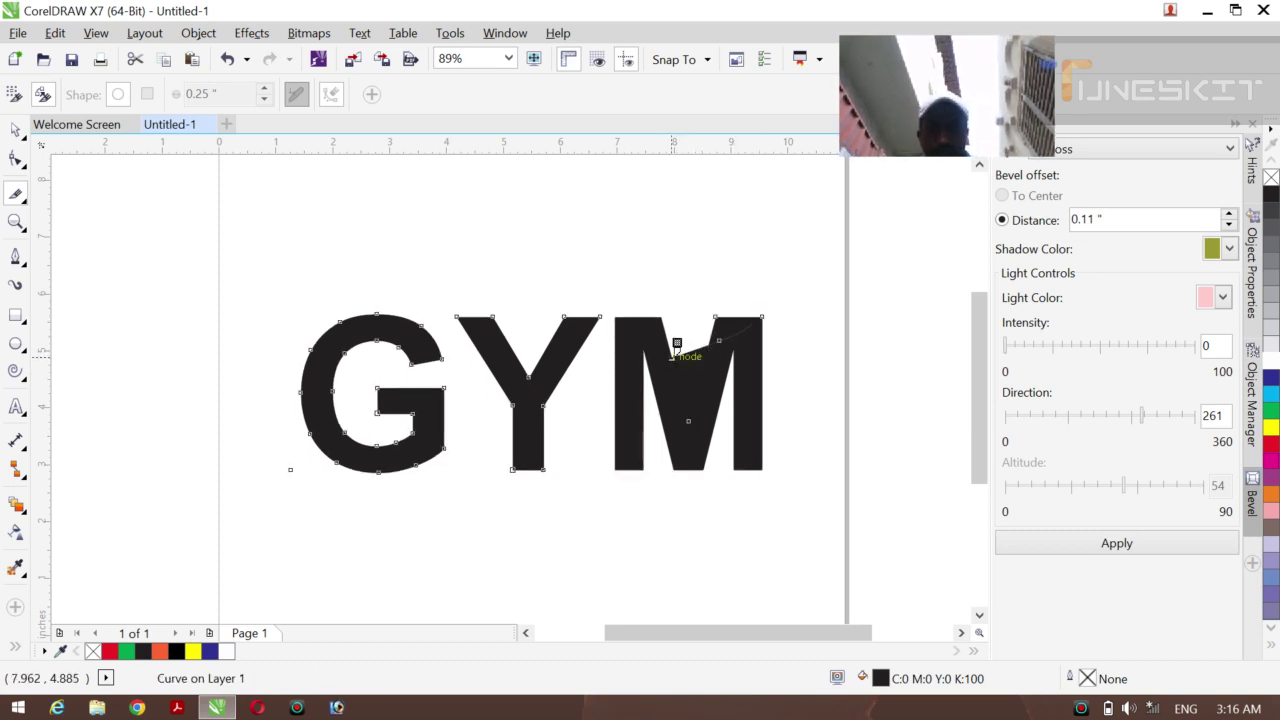
key(ctrl+z)
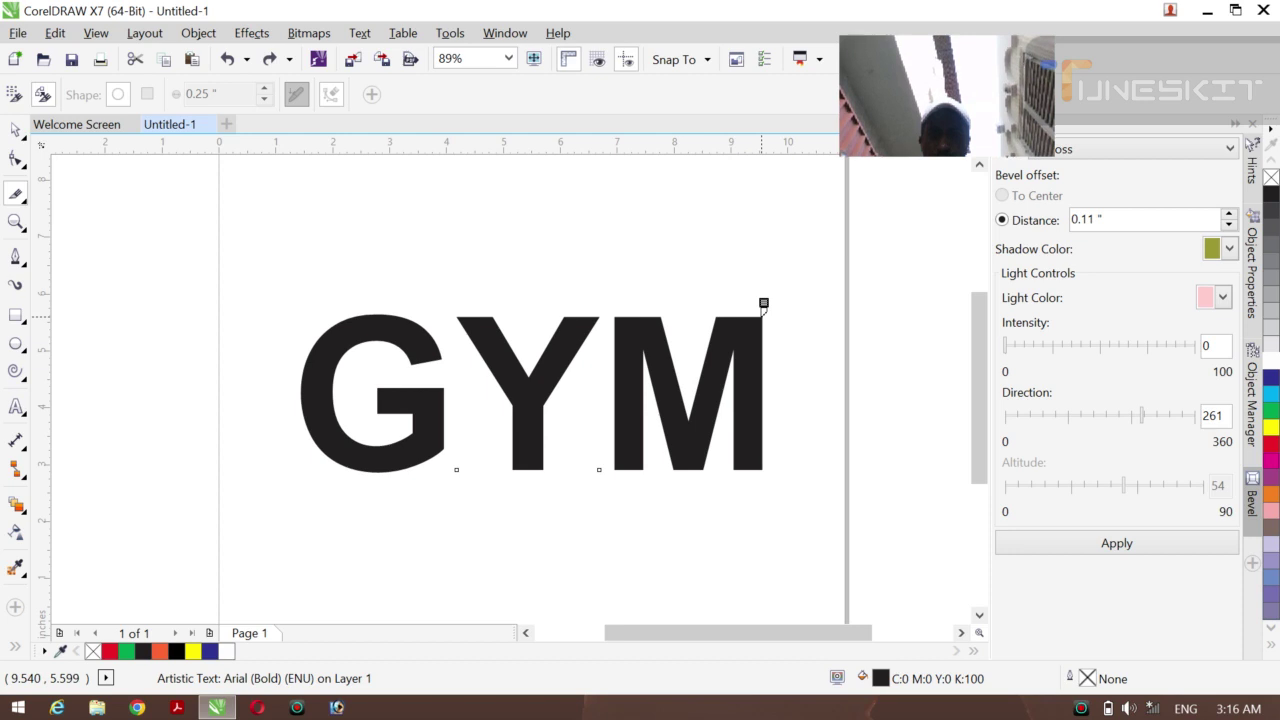
- Try longer freehand knife cuts across the letters, from the M's upper-right corner to the G and from the Y's upper-left corner to the M
drag(763, 316, 151, 480)
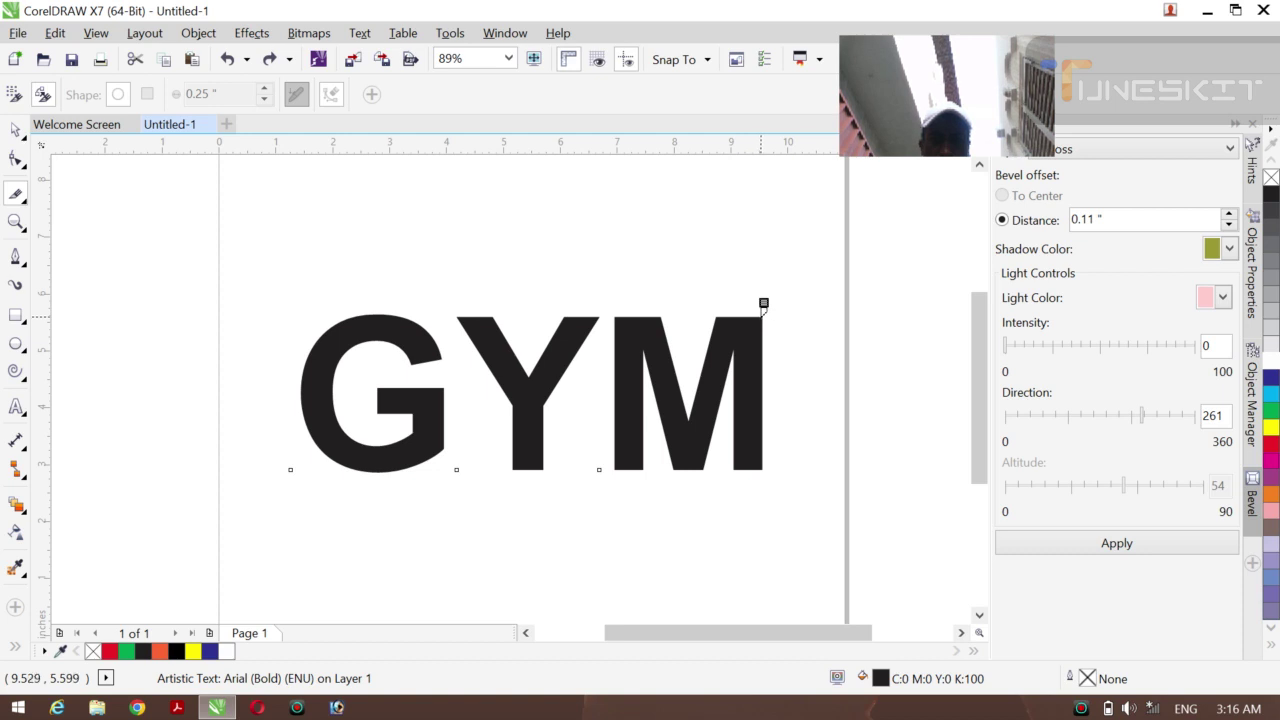
drag(763, 303, 323, 438)
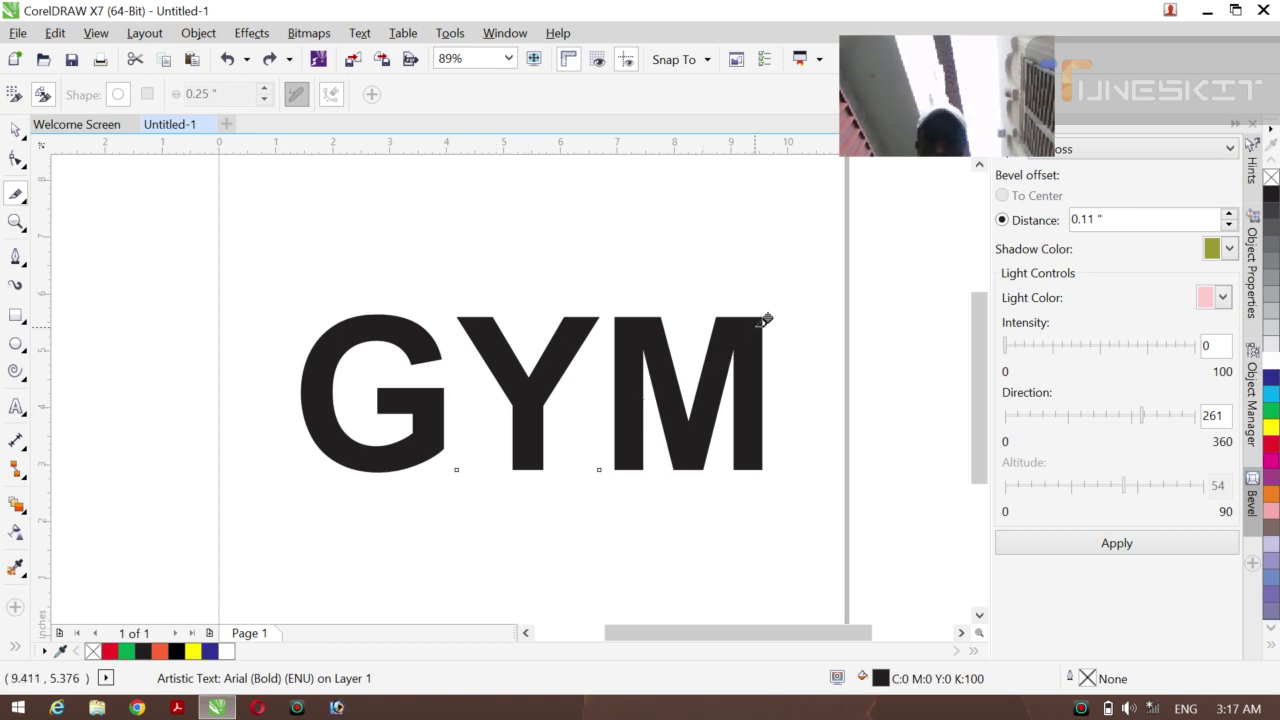
drag(765, 318, 325, 437)
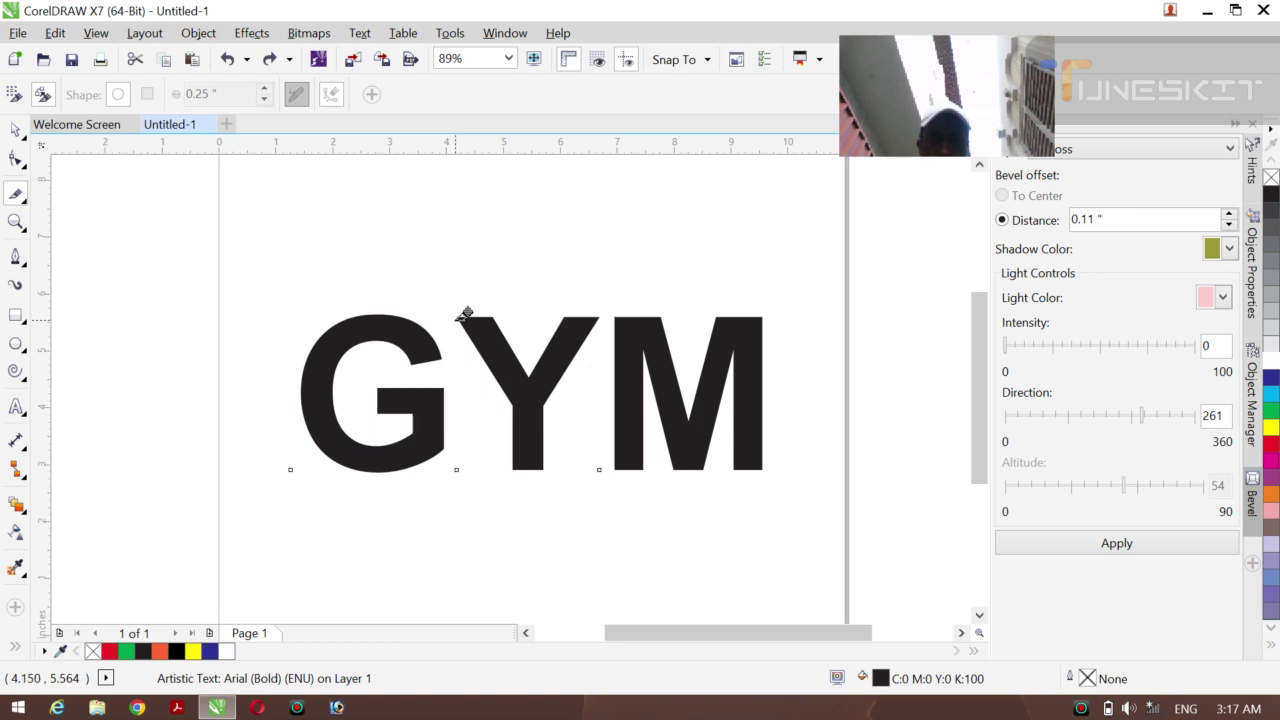
drag(458, 312, 762, 458)
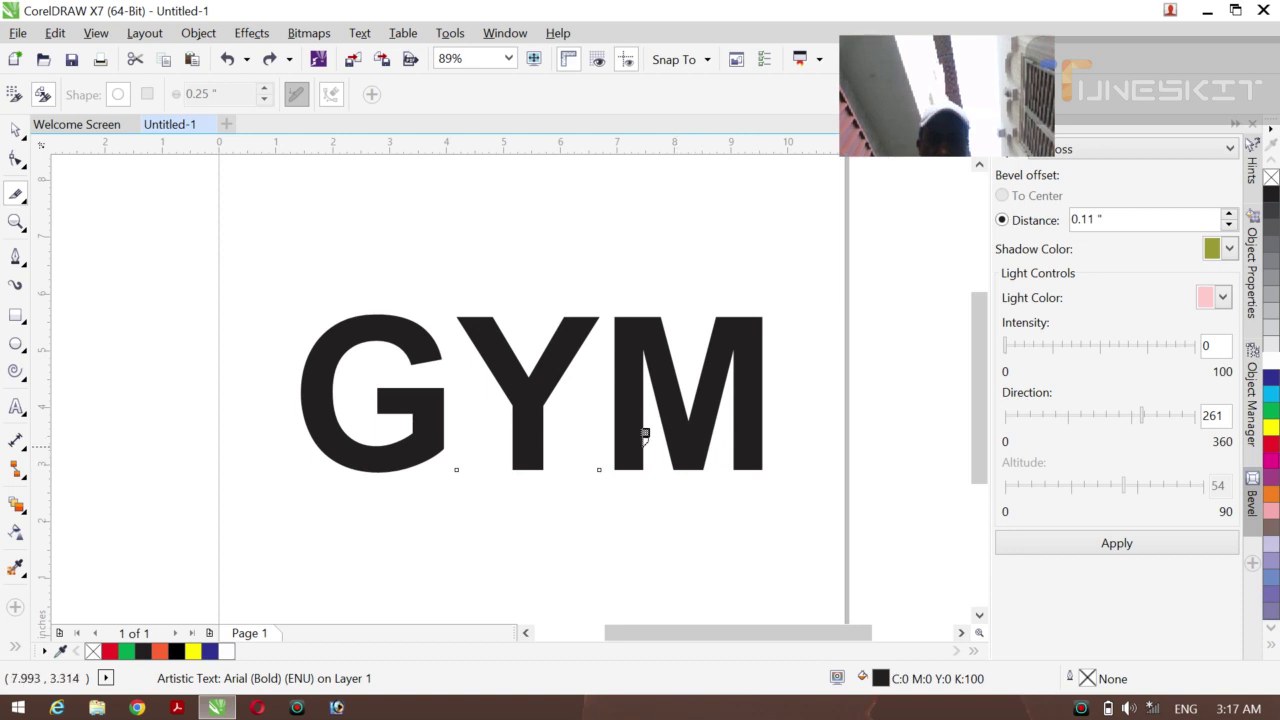
- Reselect the GYM text and try another knife cut from the M's upper-right corner to its inner left edge
key(Escape)
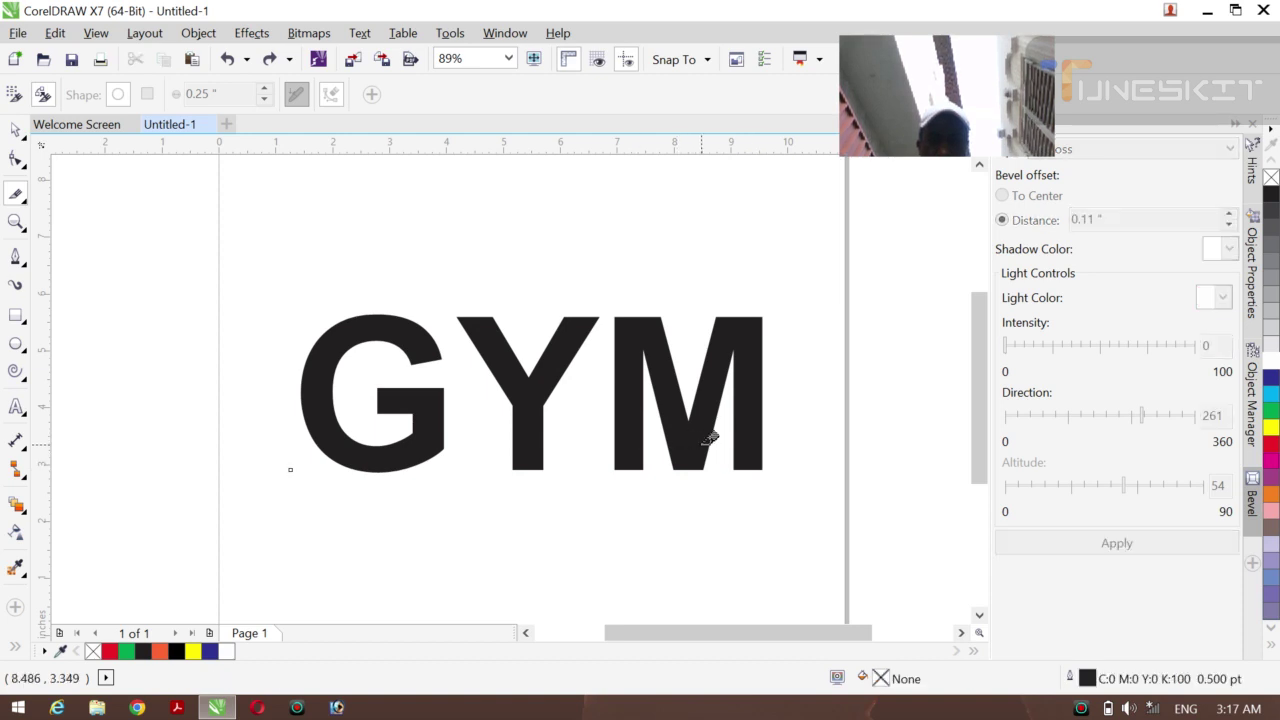
click(669, 435)
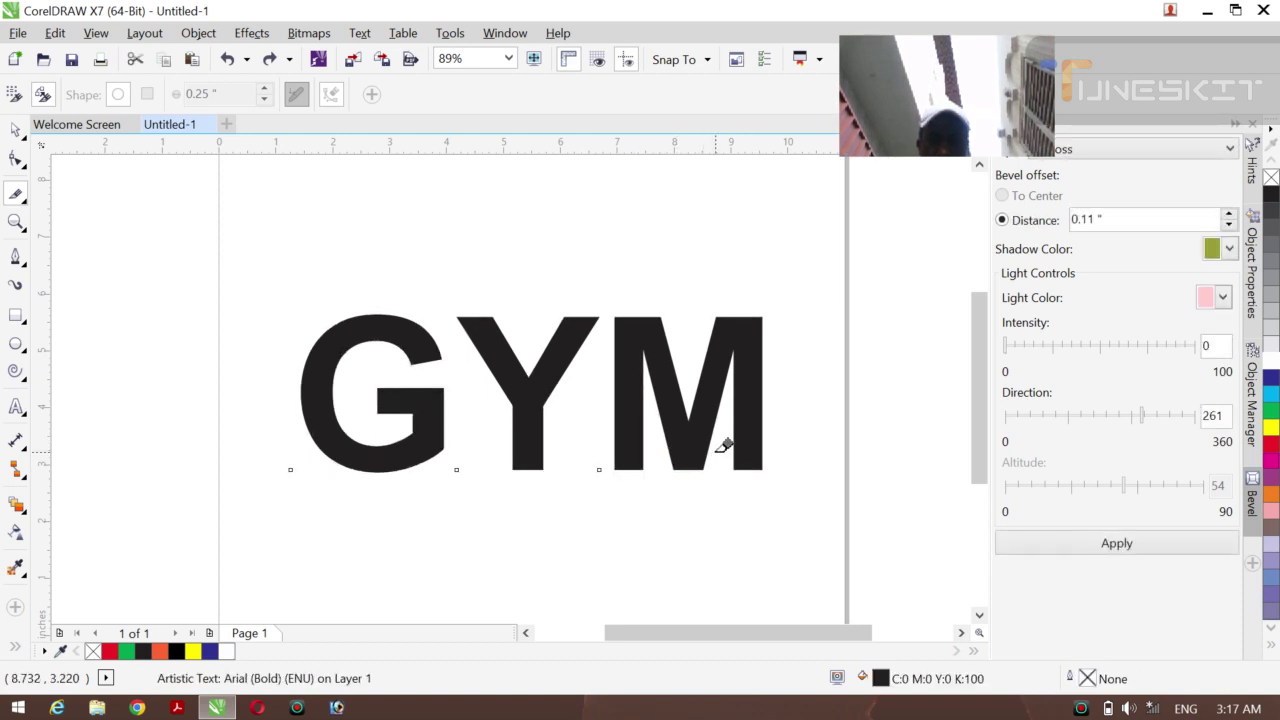
click(765, 303)
click(640, 362)
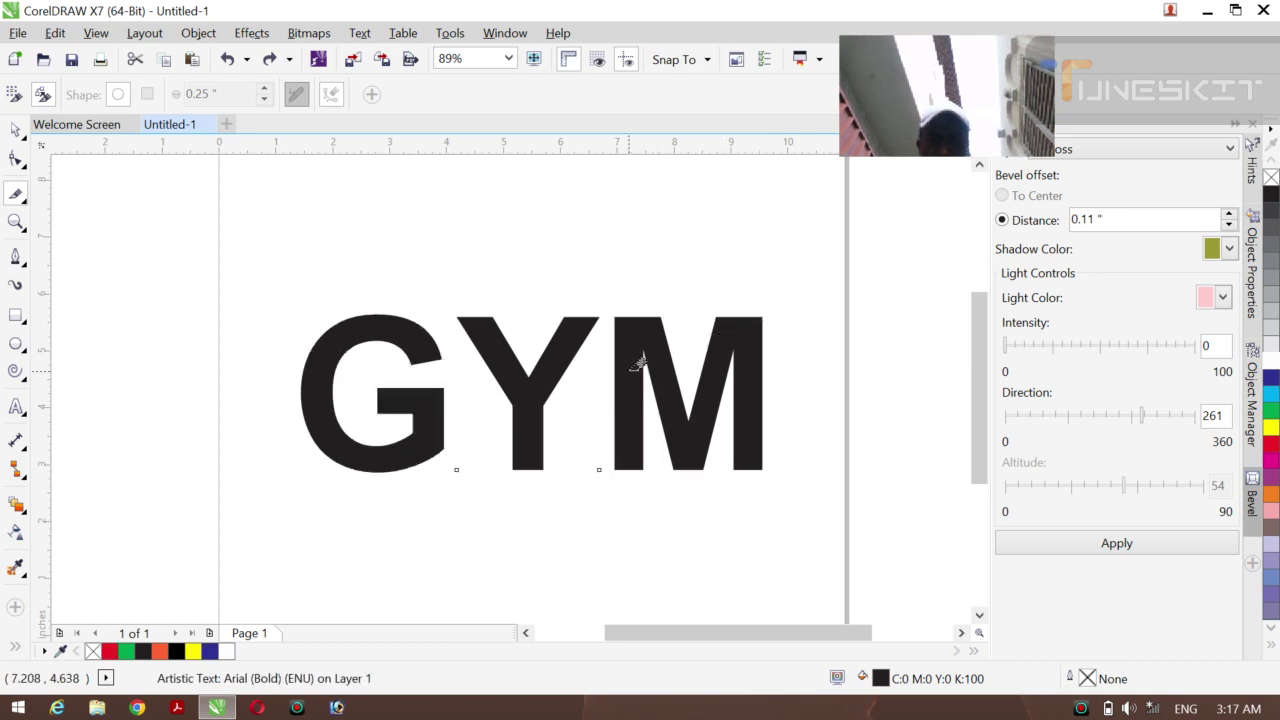
- Try another knife cut from the M's upper-right corner to the inside of the G, and return to the Pick tool
click(765, 303)
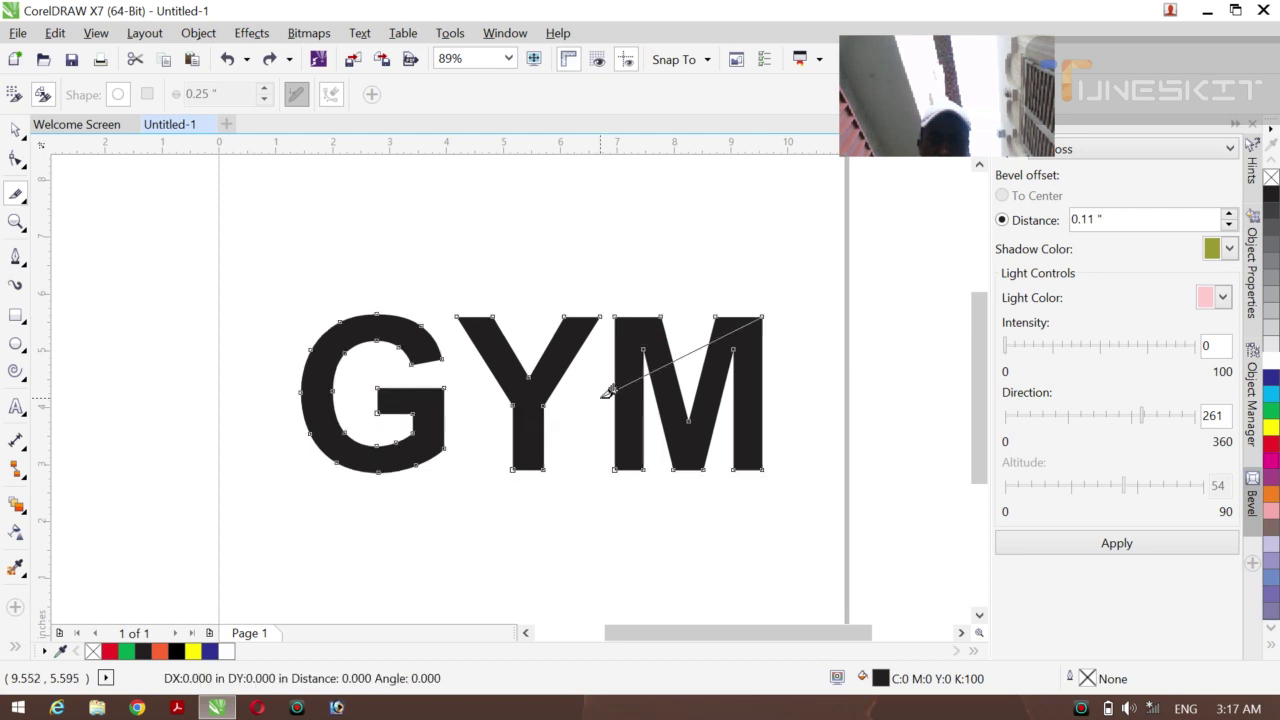
click(414, 405)
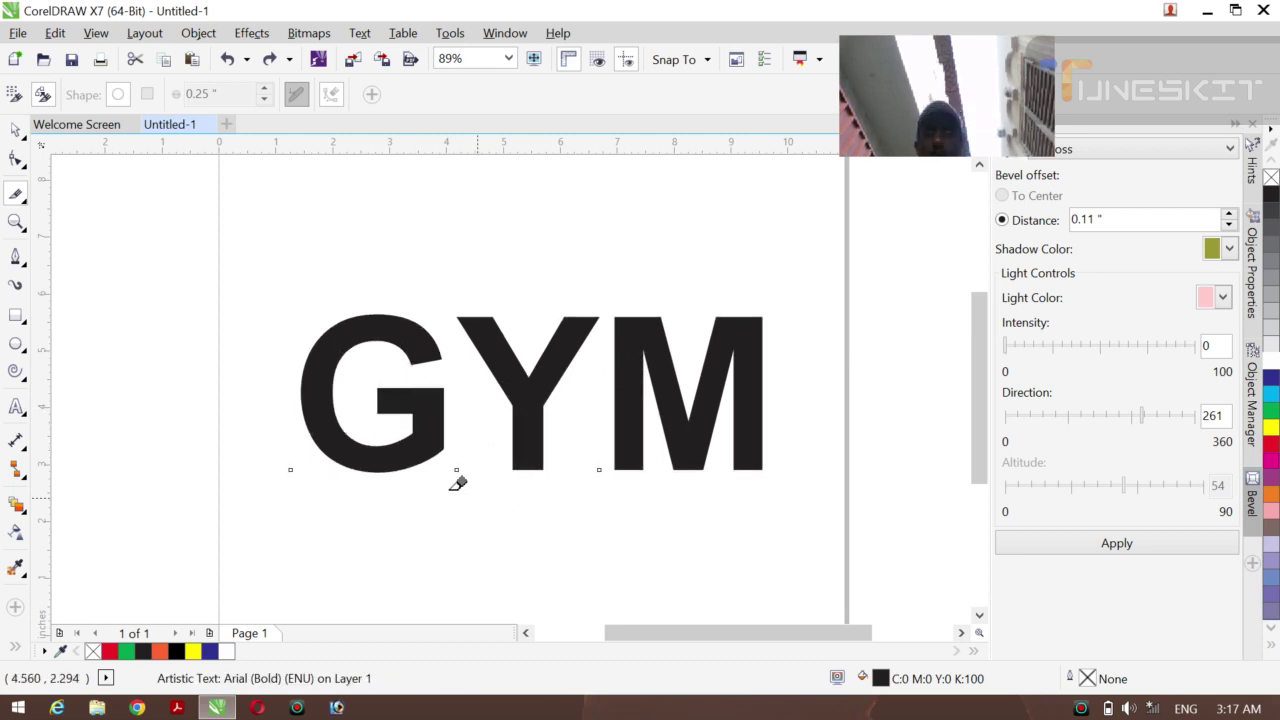
click(22, 166)
click(16, 130)
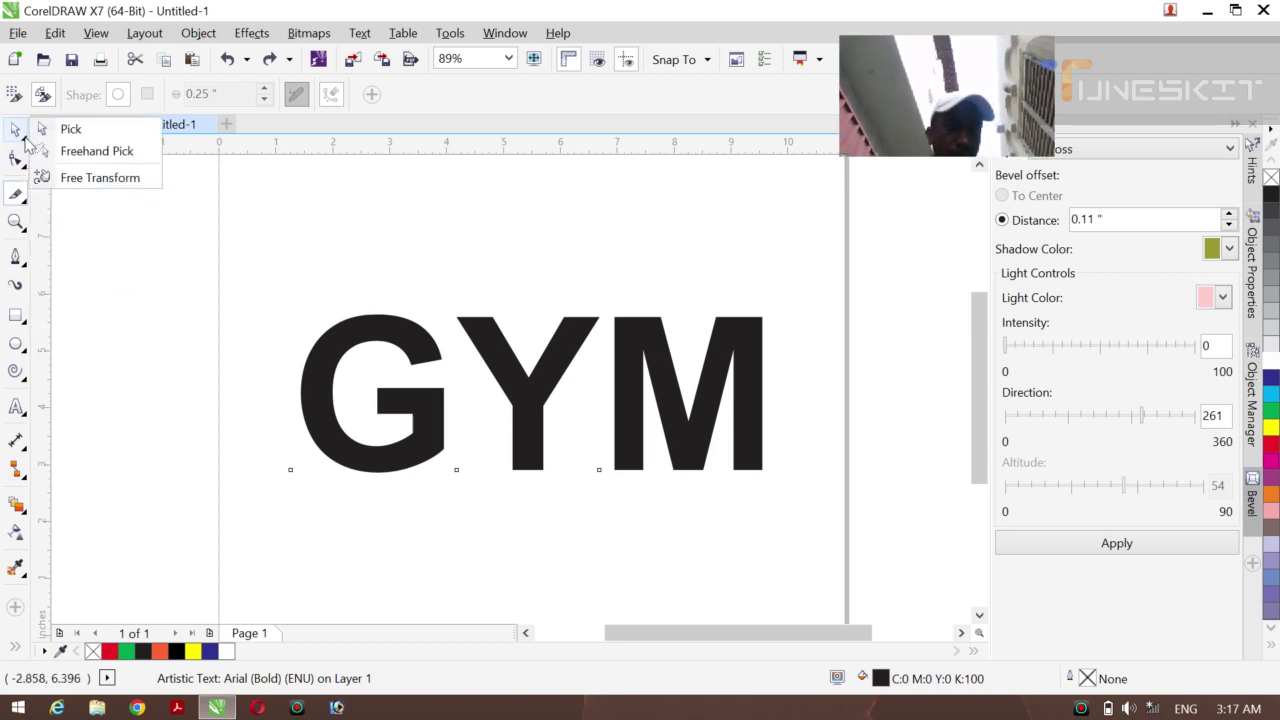
click(64, 129)
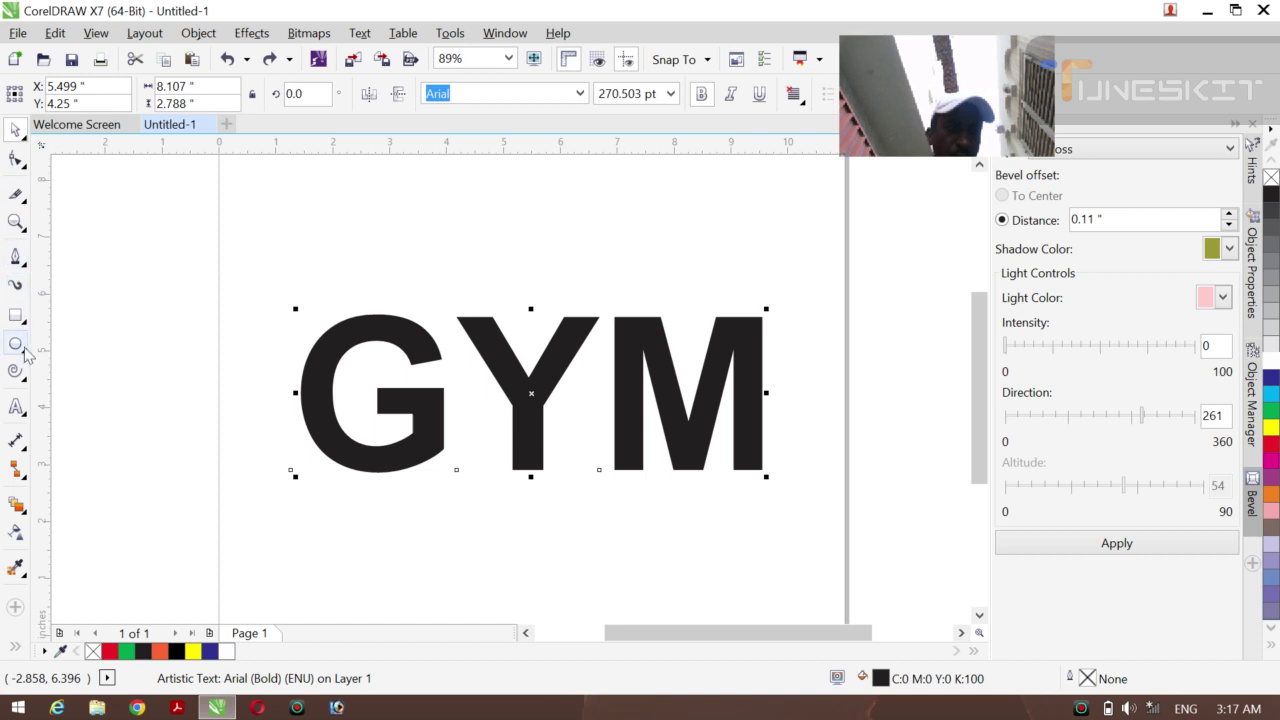
- Erase a straight diagonal strip through the GYM text with a 0.06 in round Eraser, from the M's upper-right corner past the G's lower-left side
click(24, 203)
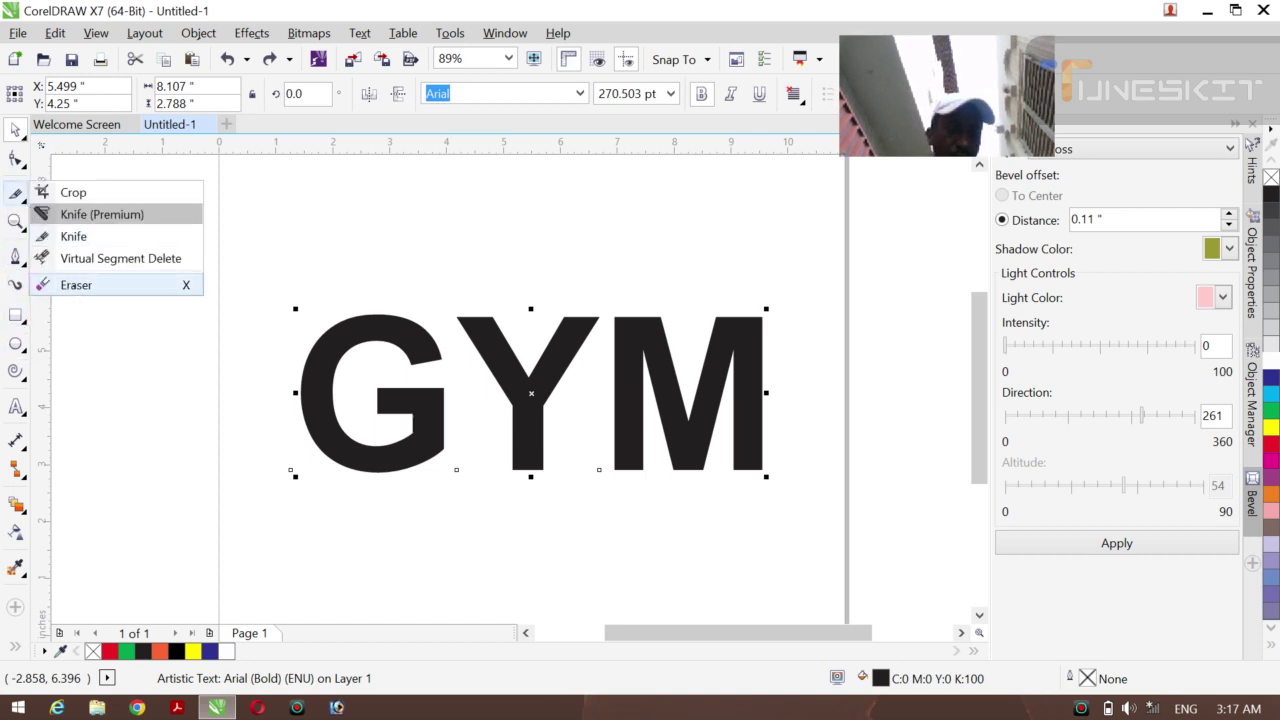
click(76, 285)
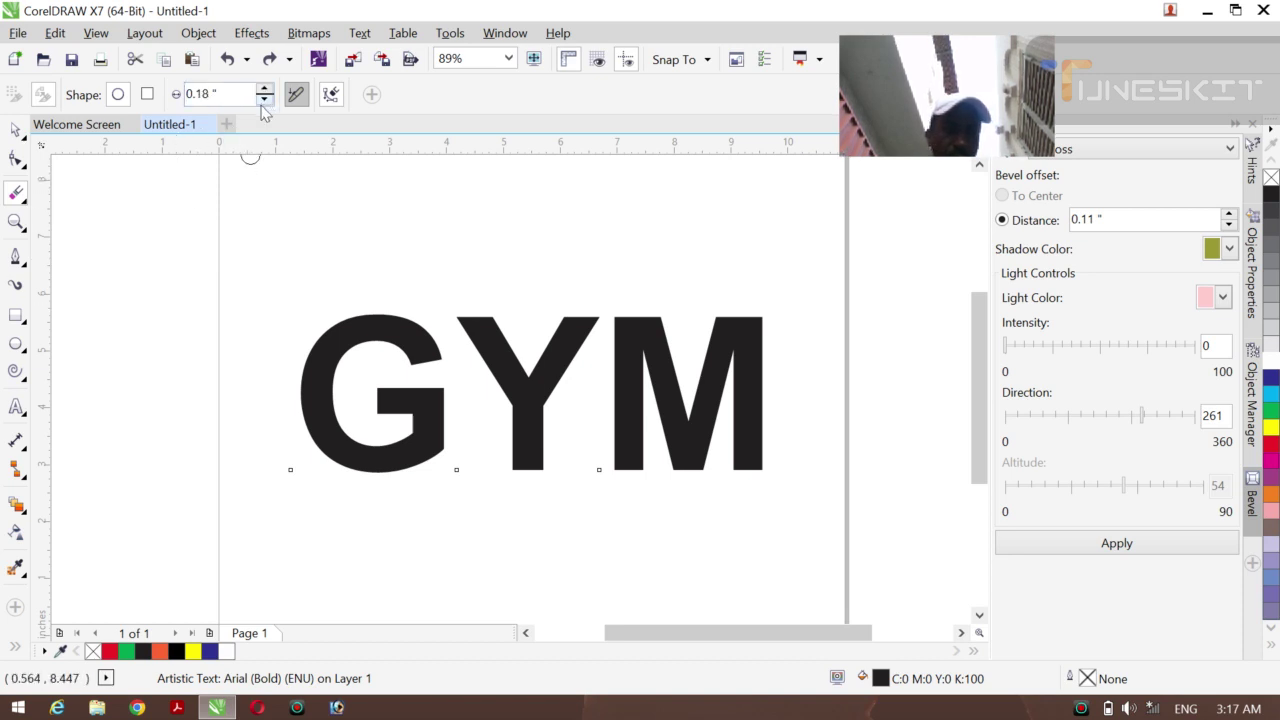
click(263, 101)
click(263, 101)
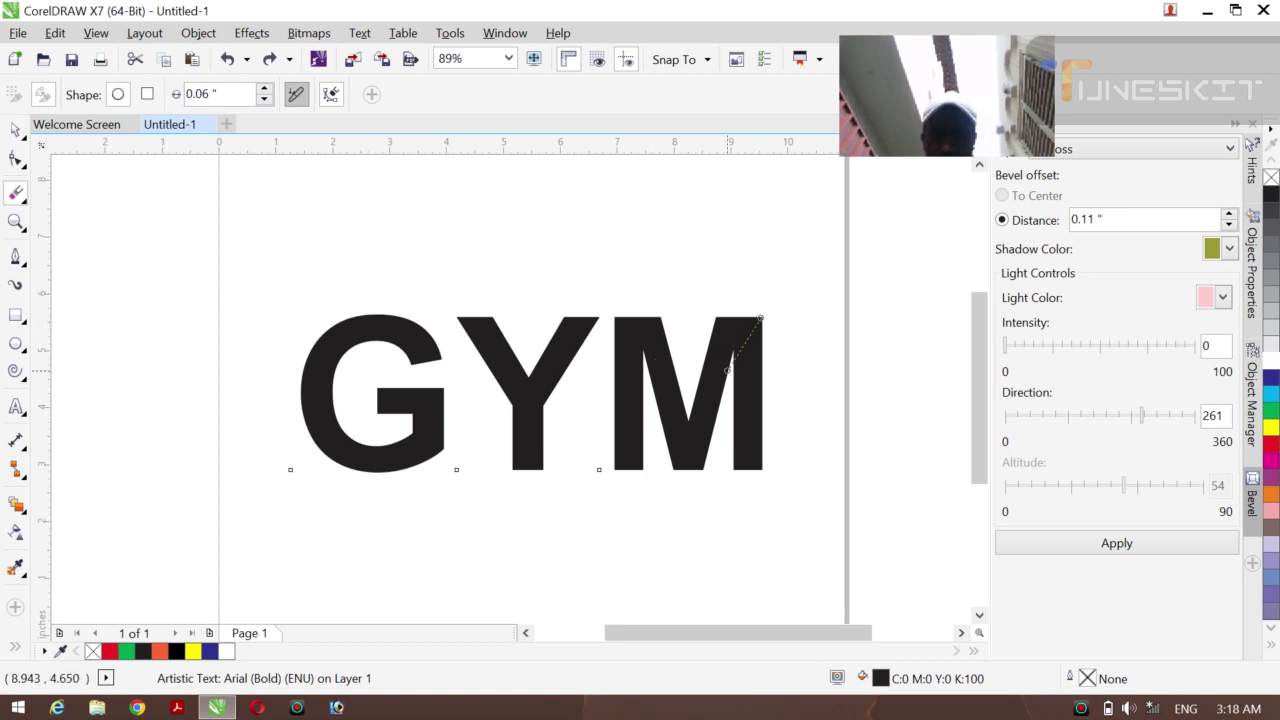
drag(761, 318, 276, 450)
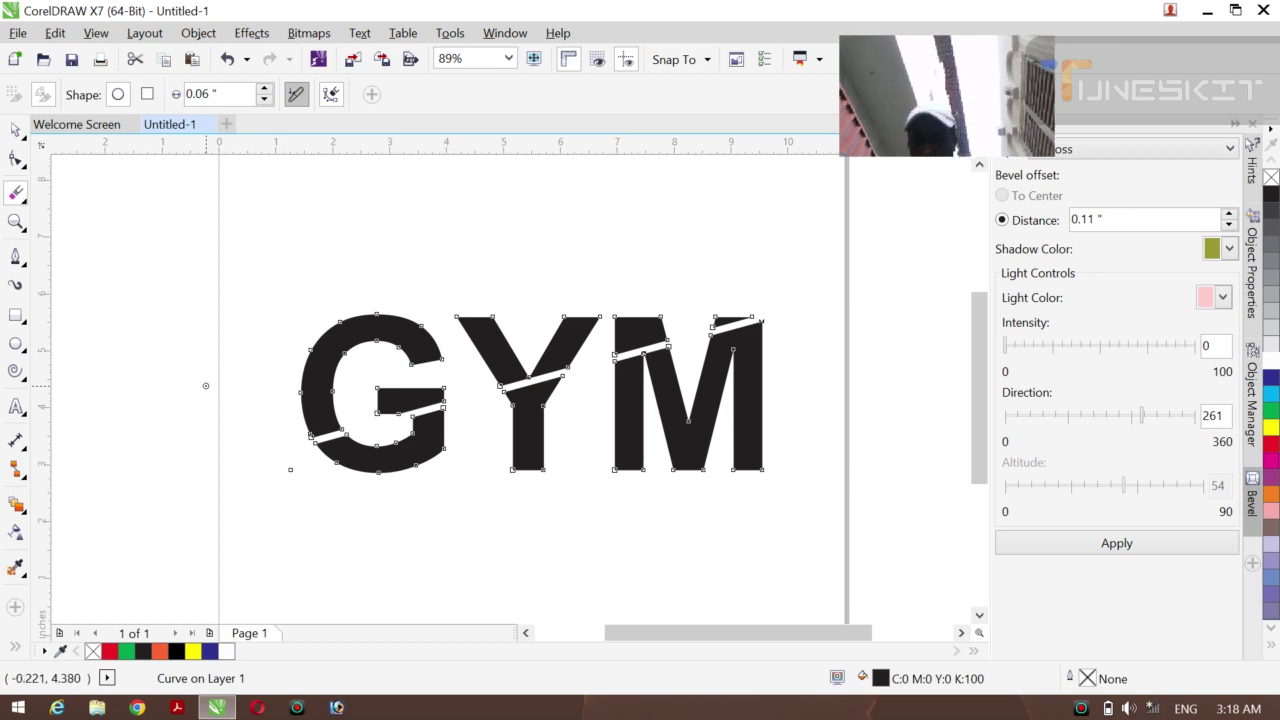
click(15, 130)
click(174, 303)
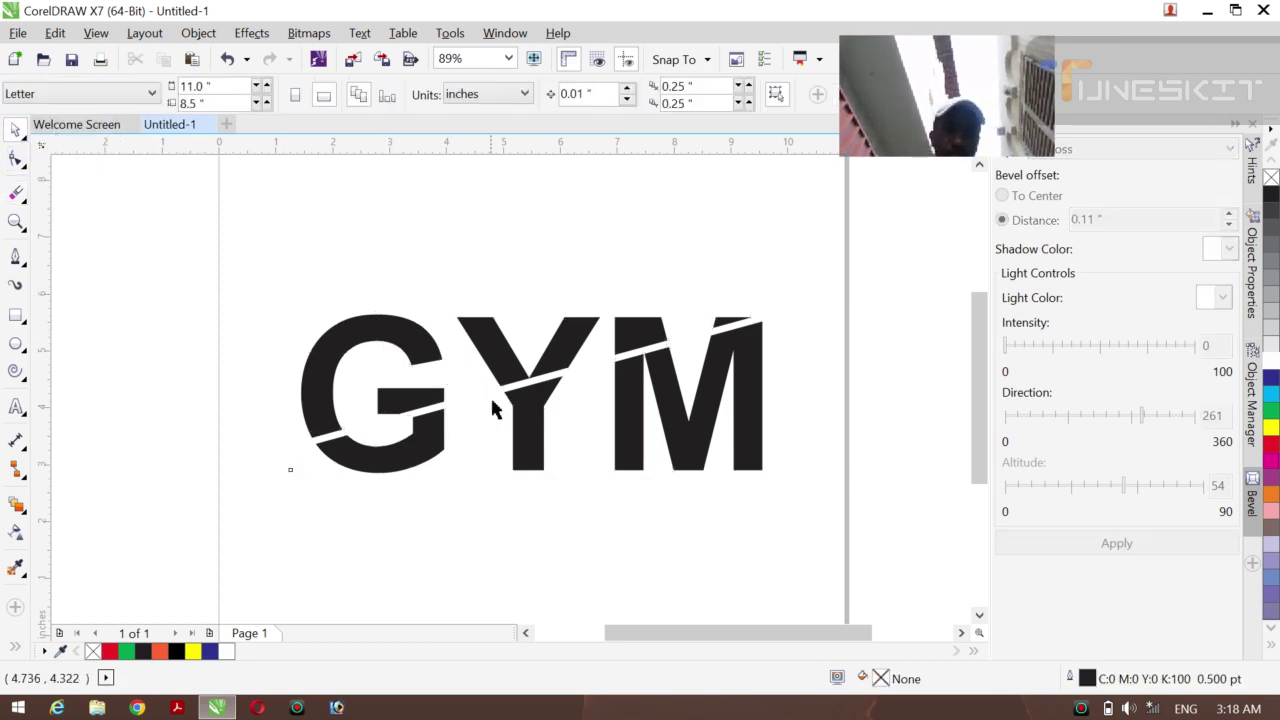
- Break the sliced GYM curve apart into separate pieces and clear the selection
click(524, 440)
key(F10)
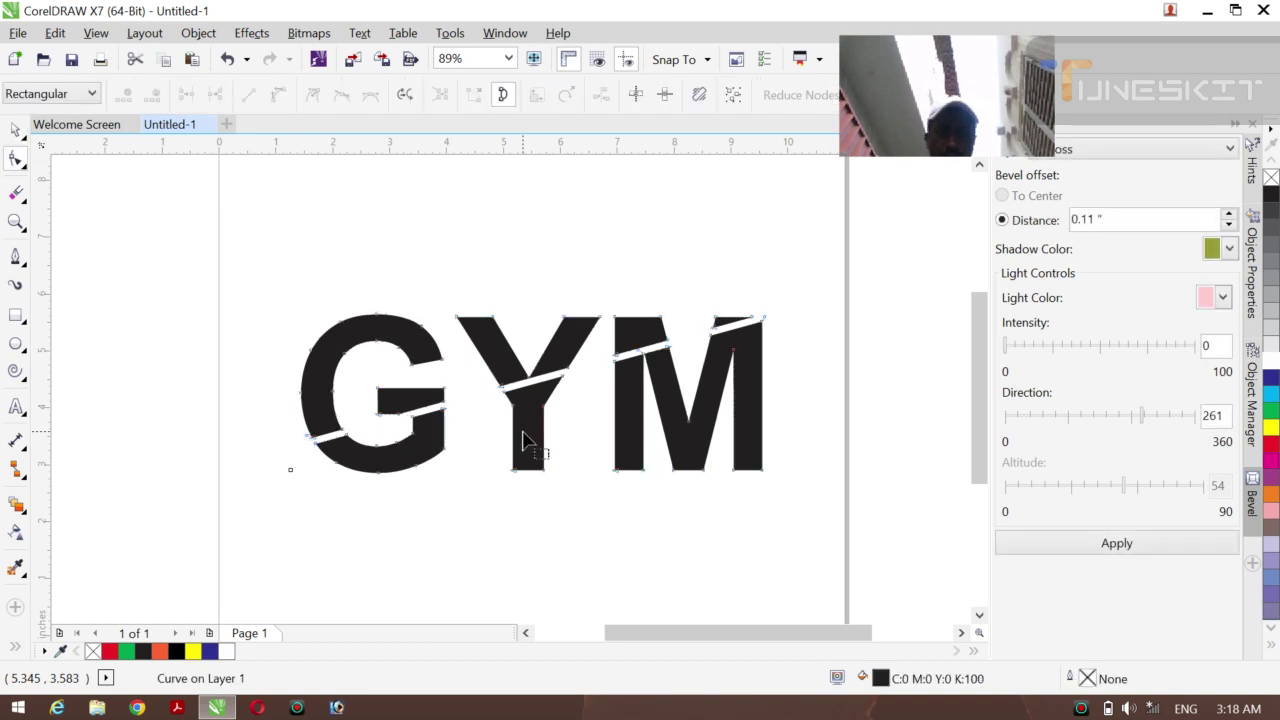
right_click(526, 442)
click(384, 204)
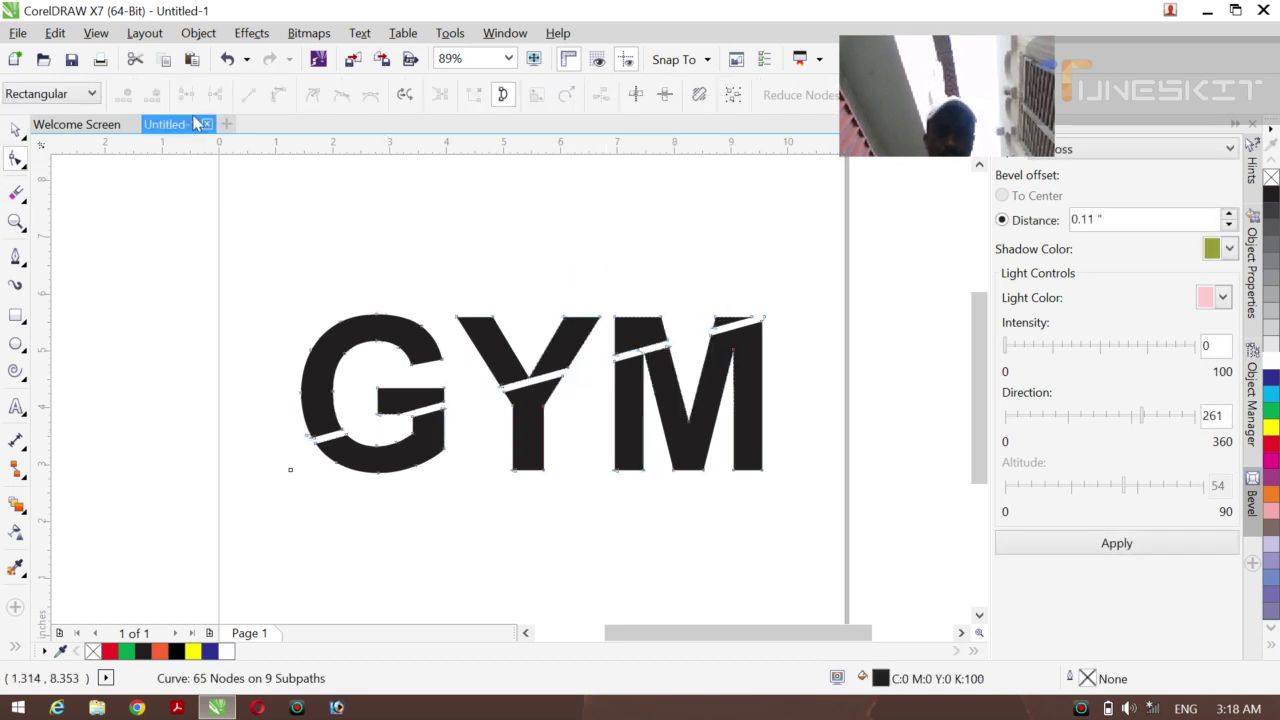
click(198, 33)
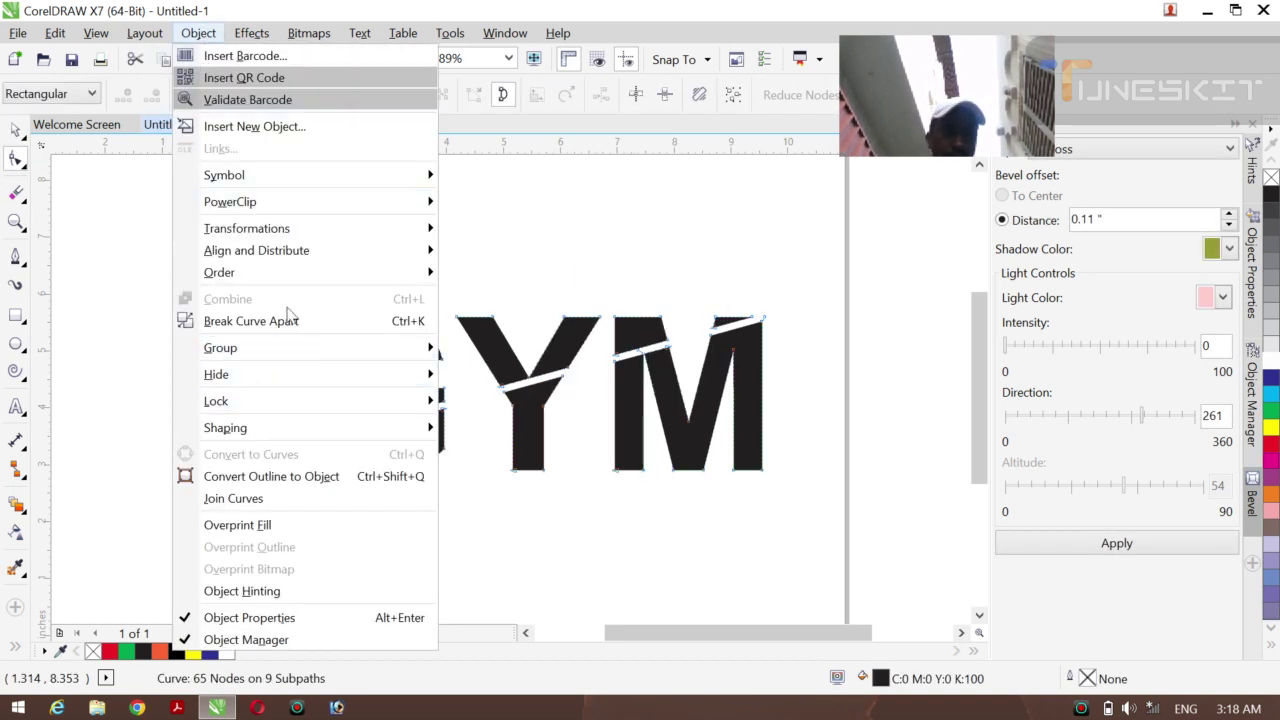
mouse_move(289, 342)
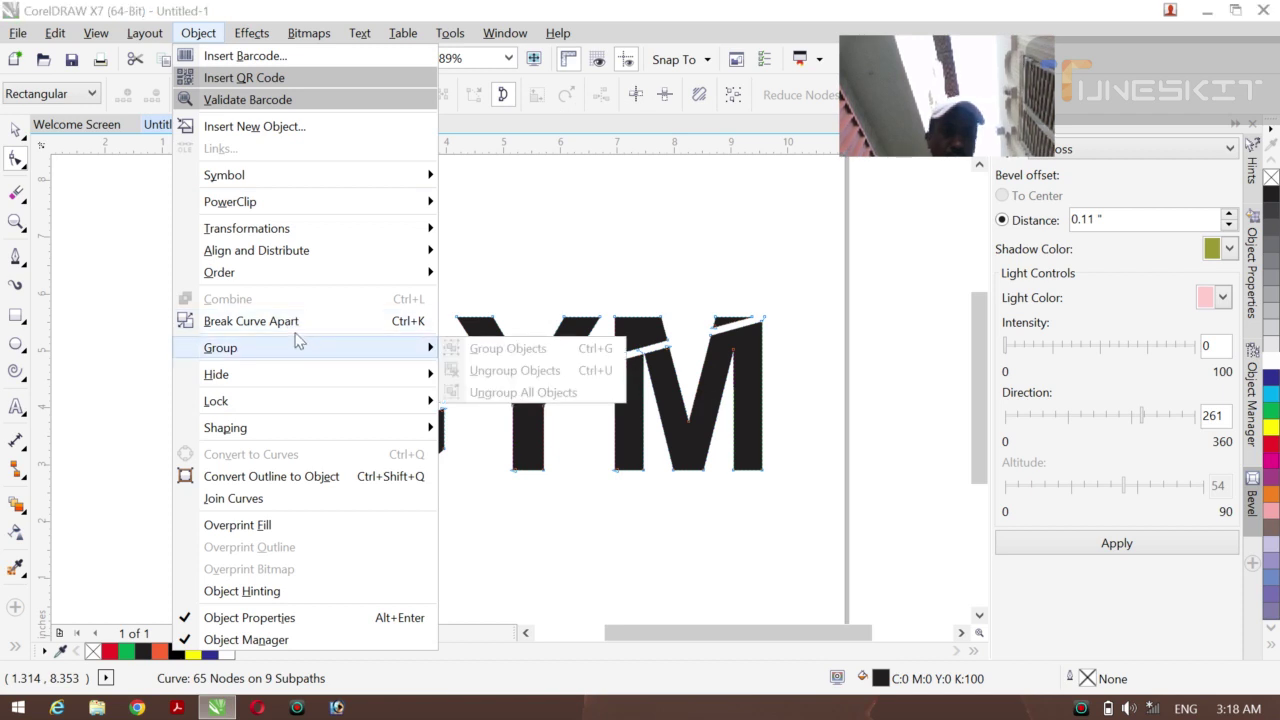
click(280, 321)
click(214, 363)
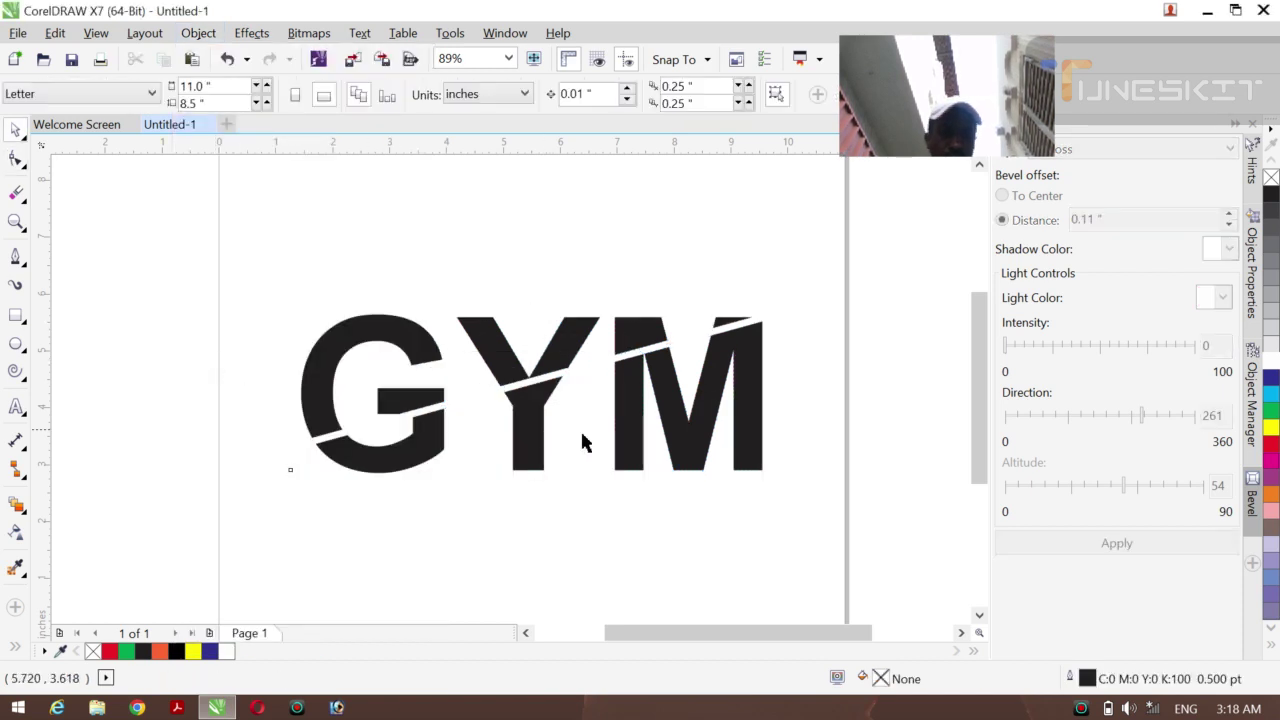
- Select the lower pieces of the G and Y with the M's left leg and nudge them down together to about Y 3.70 in
click(520, 450)
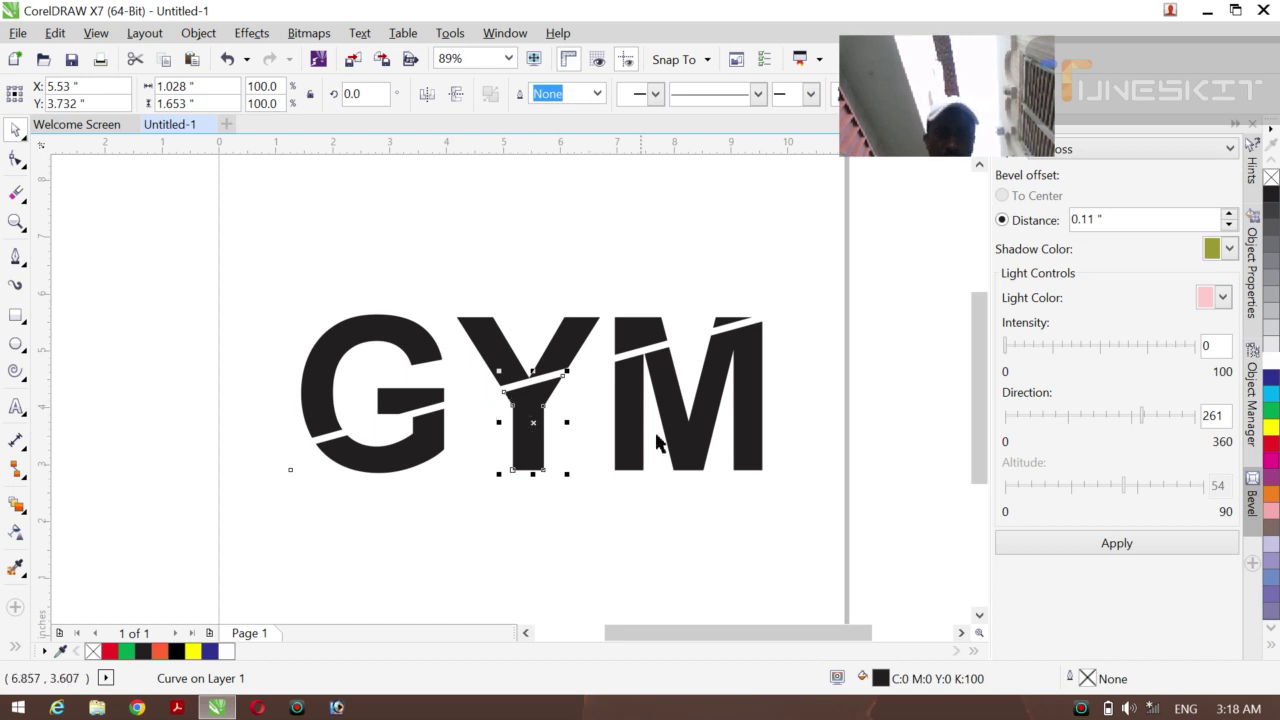
click(392, 460)
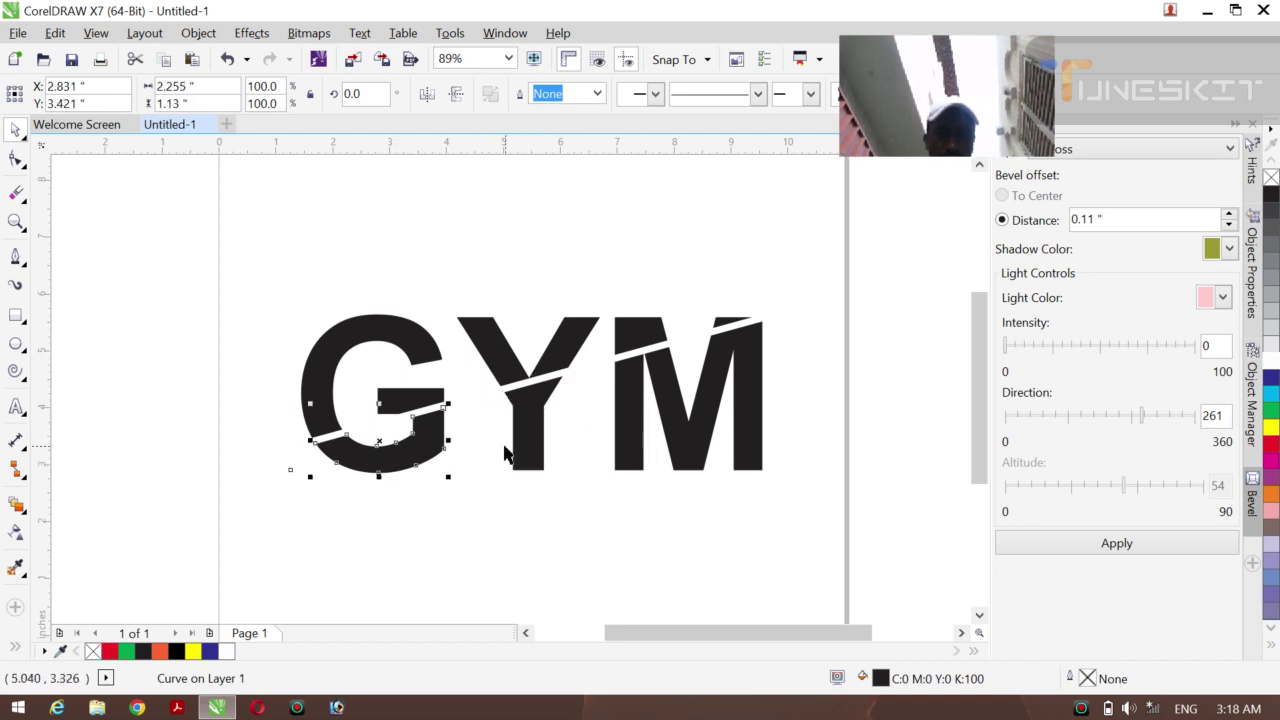
shift+click(528, 450)
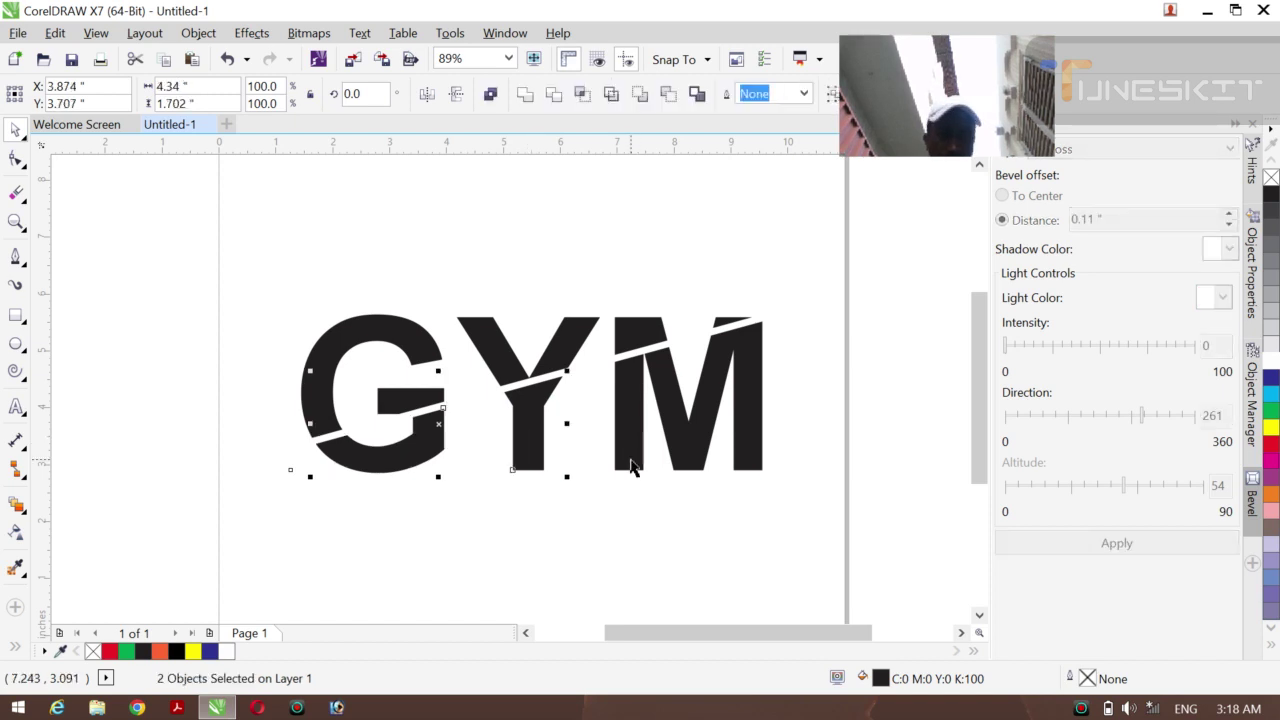
shift+click(630, 462)
key(Down)
key(Down)
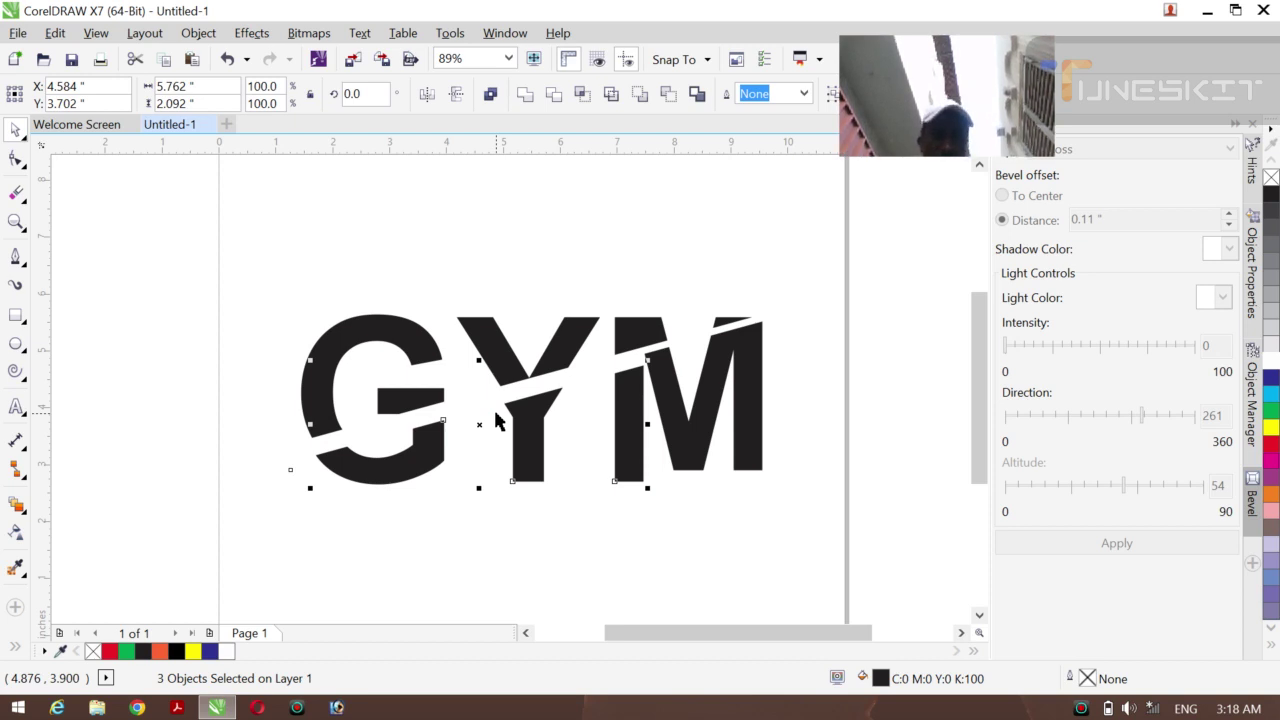
- Micro-nudge the three selected lower pieces back up to Y 3.892 in, narrowing the diagonal gap
key(ctrl+Up)
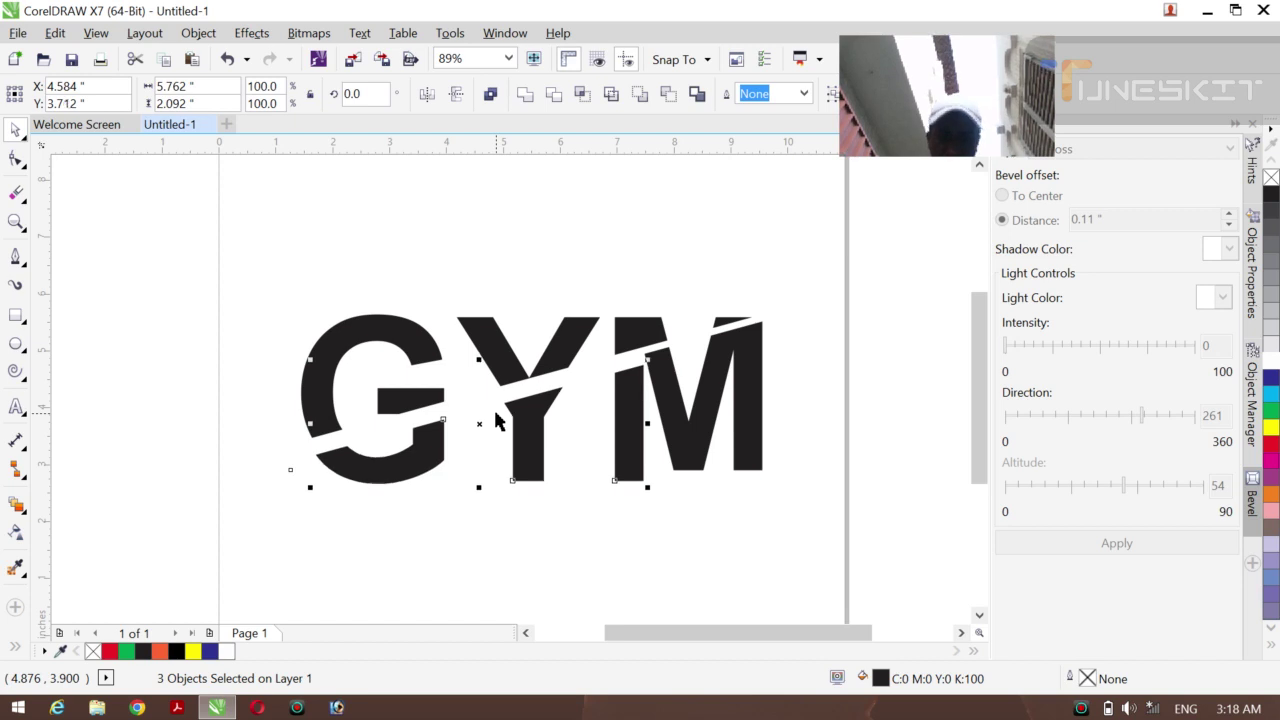
key(ctrl+Up)
key(ctrl+Up)
key(ctrl+Up)
key(ctrl+Up)
key(ctrl+Up)
key(ctrl+Up)
key(ctrl+Up)
key(ctrl+Up)
key(ctrl+Up)
key(ctrl+Up)
key(ctrl+Up)
key(ctrl+Up)
key(ctrl+Up)
key(ctrl+Up)
key(ctrl+Up)
key(ctrl+Up)
key(ctrl+Up)
key(ctrl+Up)
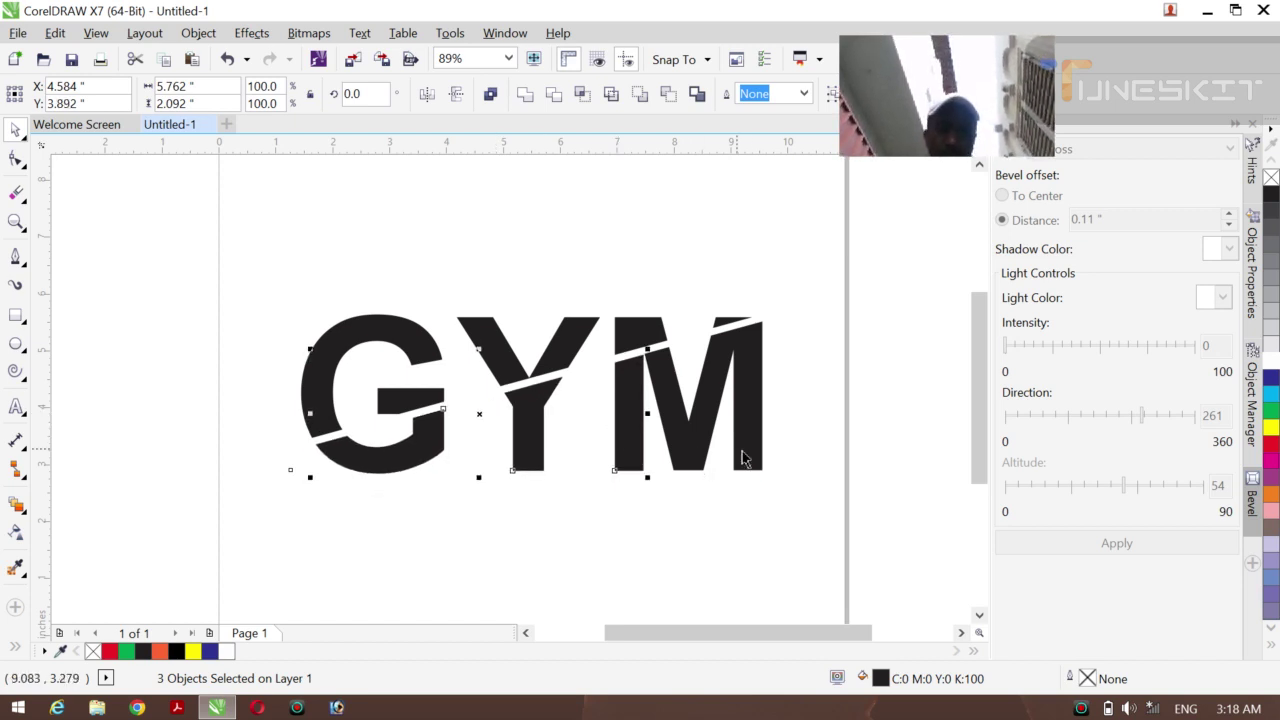
- Micro-nudge the M's large lower-right piece vertically to Y 4.193 in, level with the other lower pieces
click(759, 472)
key(ctrl+Down)
key(ctrl+Down)
key(ctrl+Down)
key(ctrl+Down)
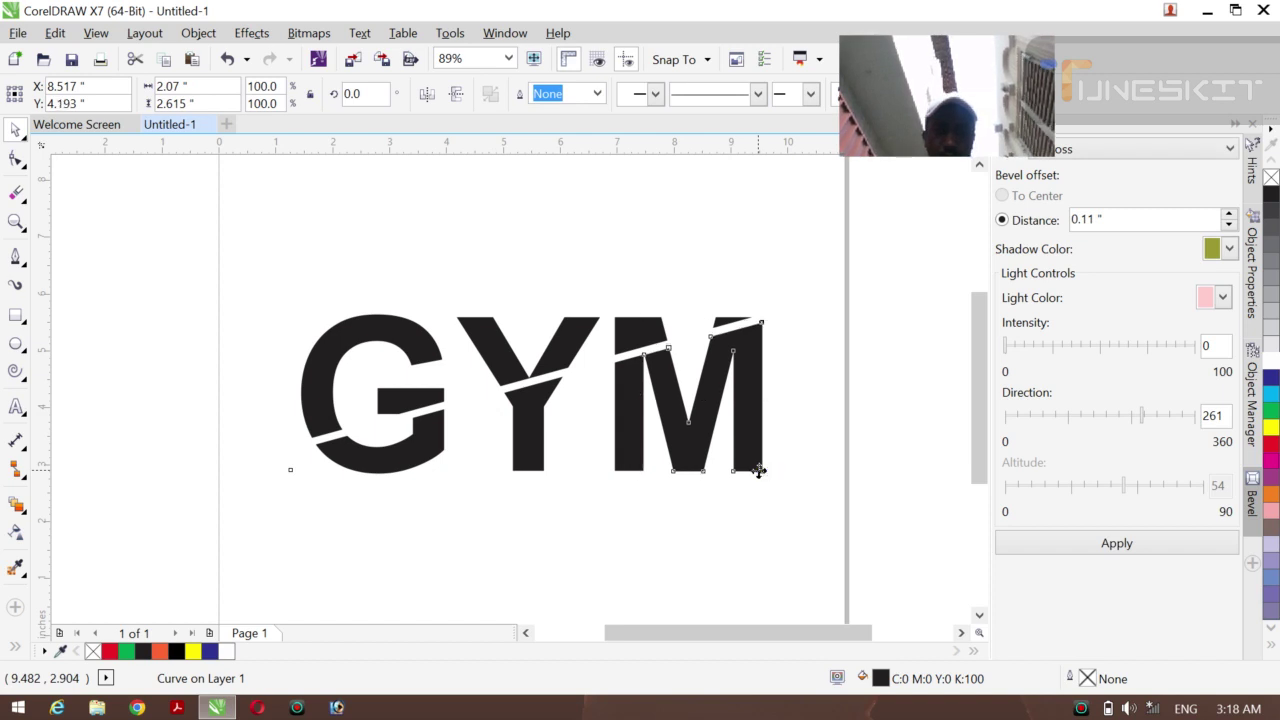
key(ctrl+Up)
key(ctrl+Up)
- Delete the M's left leg, and try deleting the M's upper-left piece before undoing that last deletion
click(603, 484)
click(620, 470)
key(Delete)
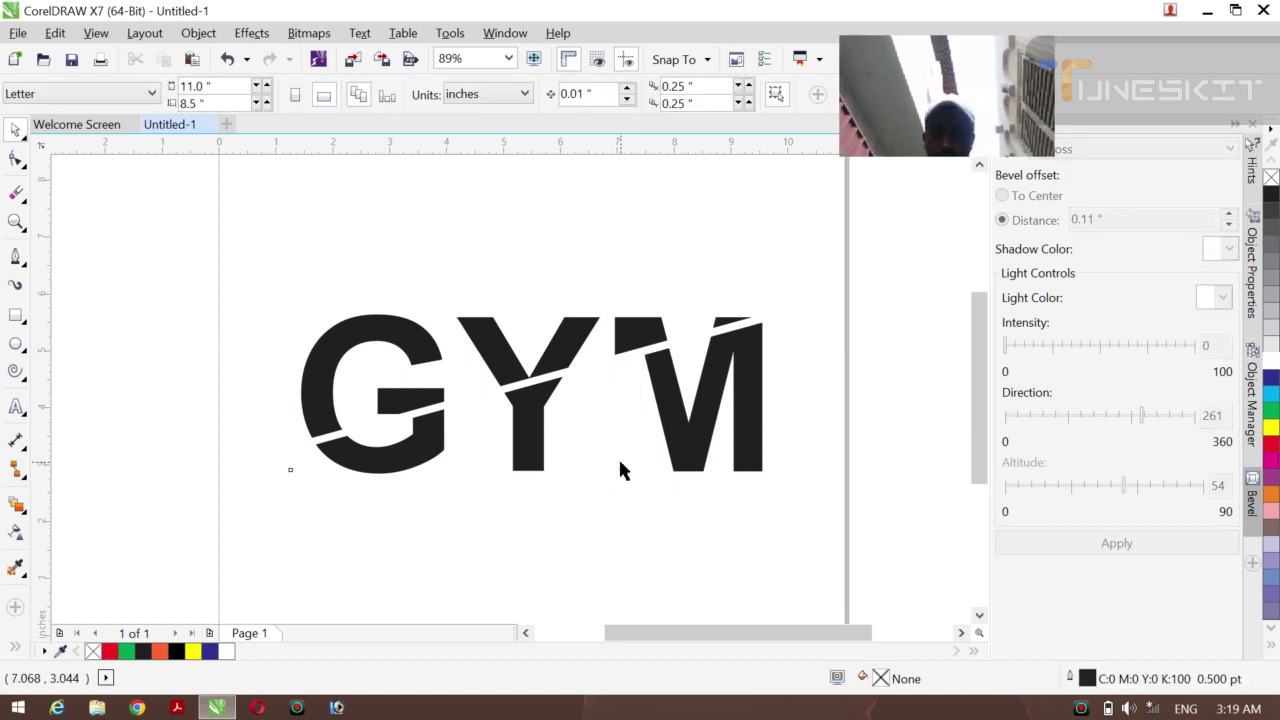
click(624, 330)
key(Delete)
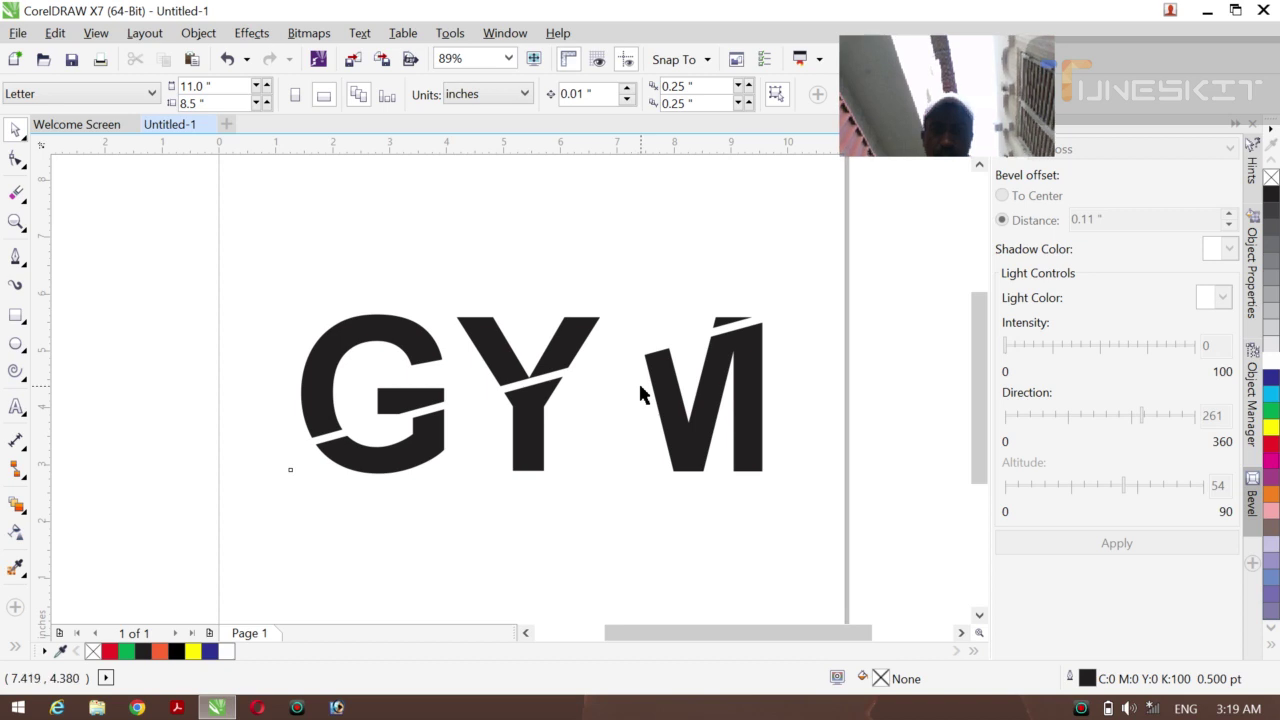
key(ctrl+z)
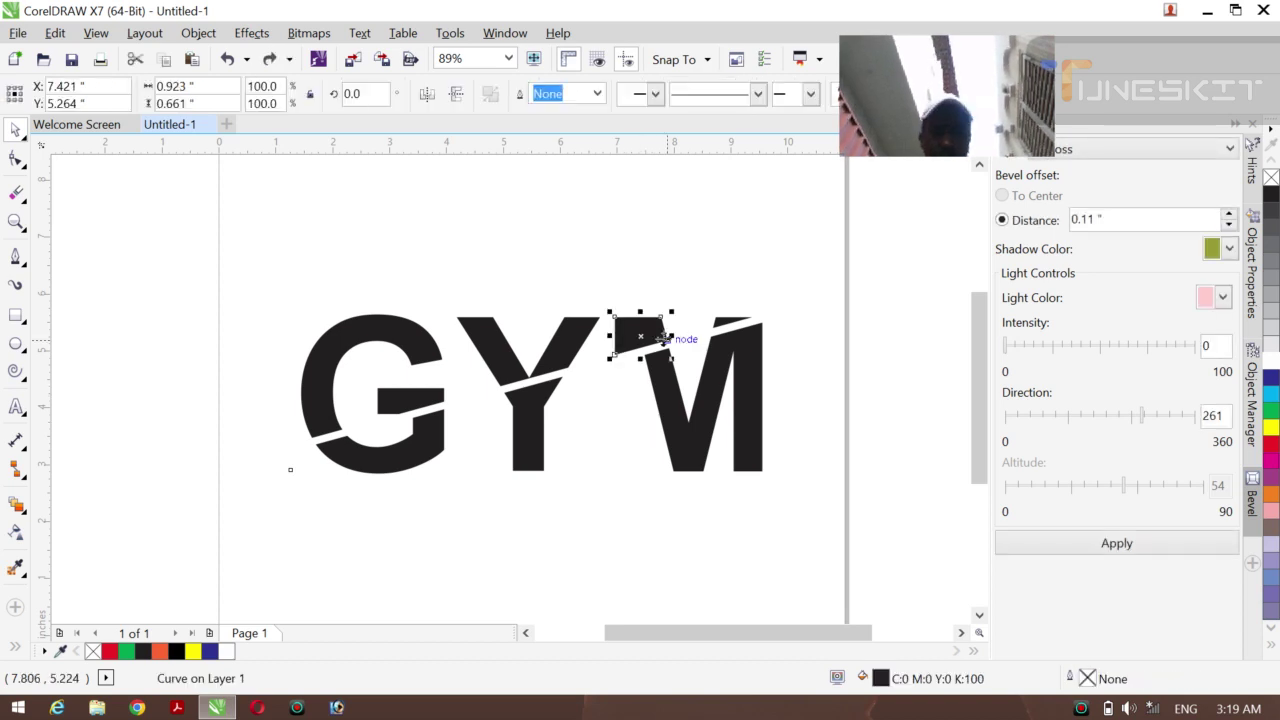
- Try deleting the G's lower piece, undo the deletion and clear the selection
click(634, 226)
click(560, 348)
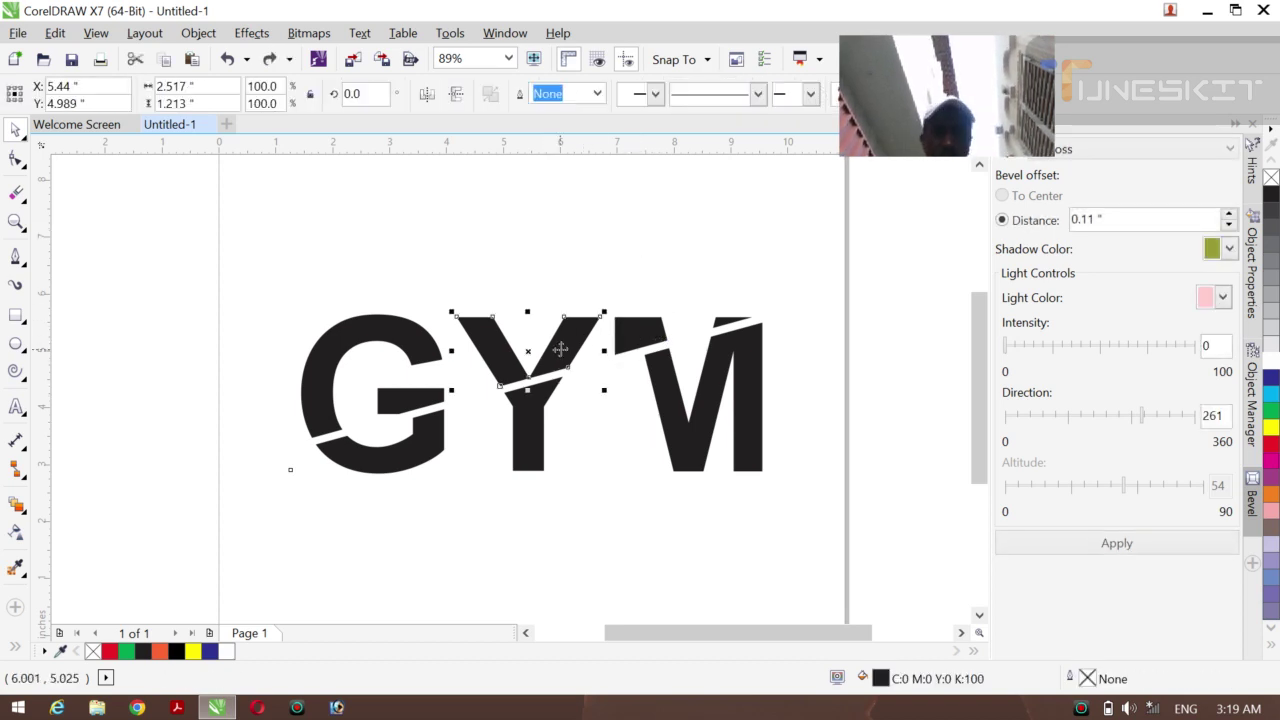
click(481, 310)
click(415, 462)
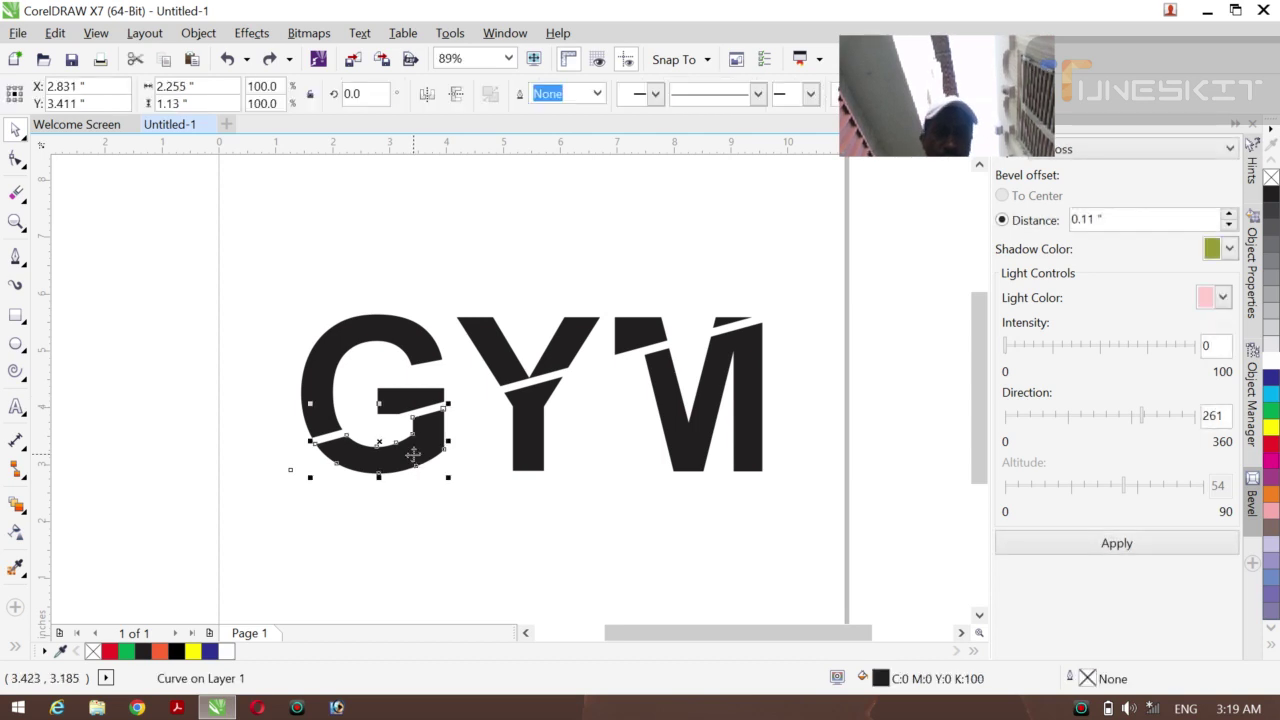
key(Delete)
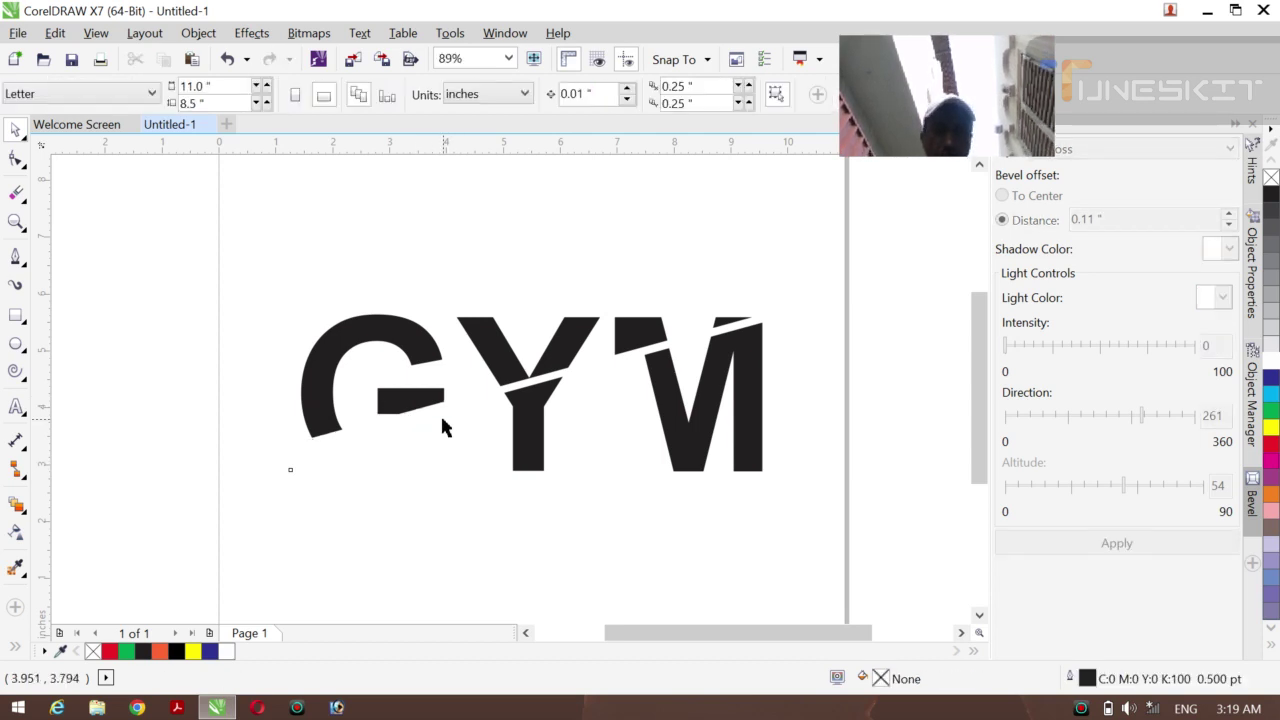
key(ctrl+z)
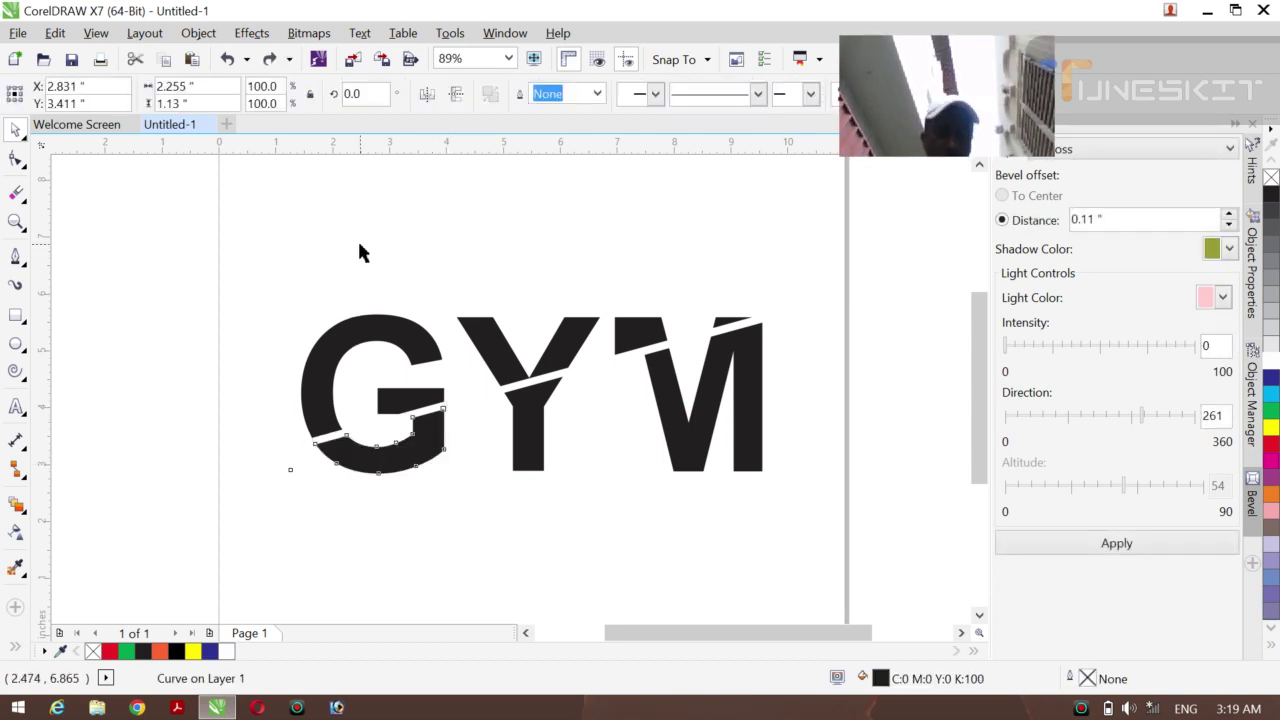
click(359, 252)
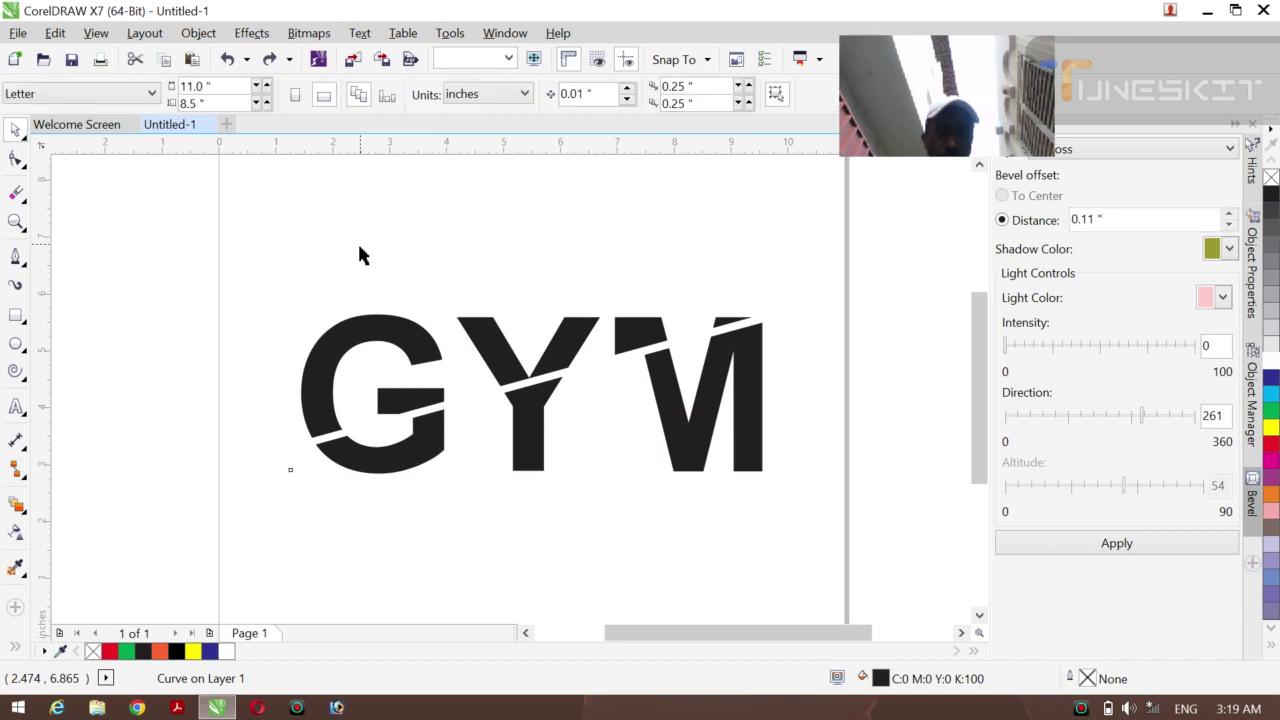
- Undo the deletion of the M's left leg
click(408, 462)
click(568, 555)
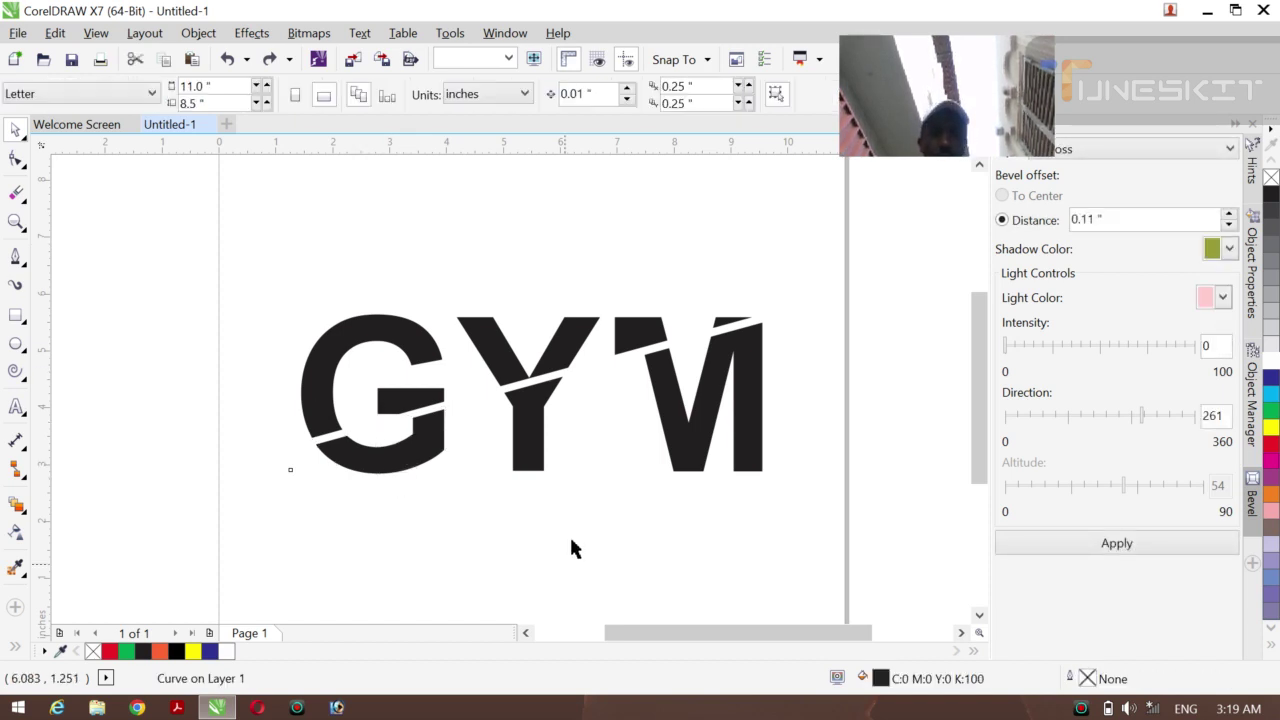
click(678, 426)
click(590, 472)
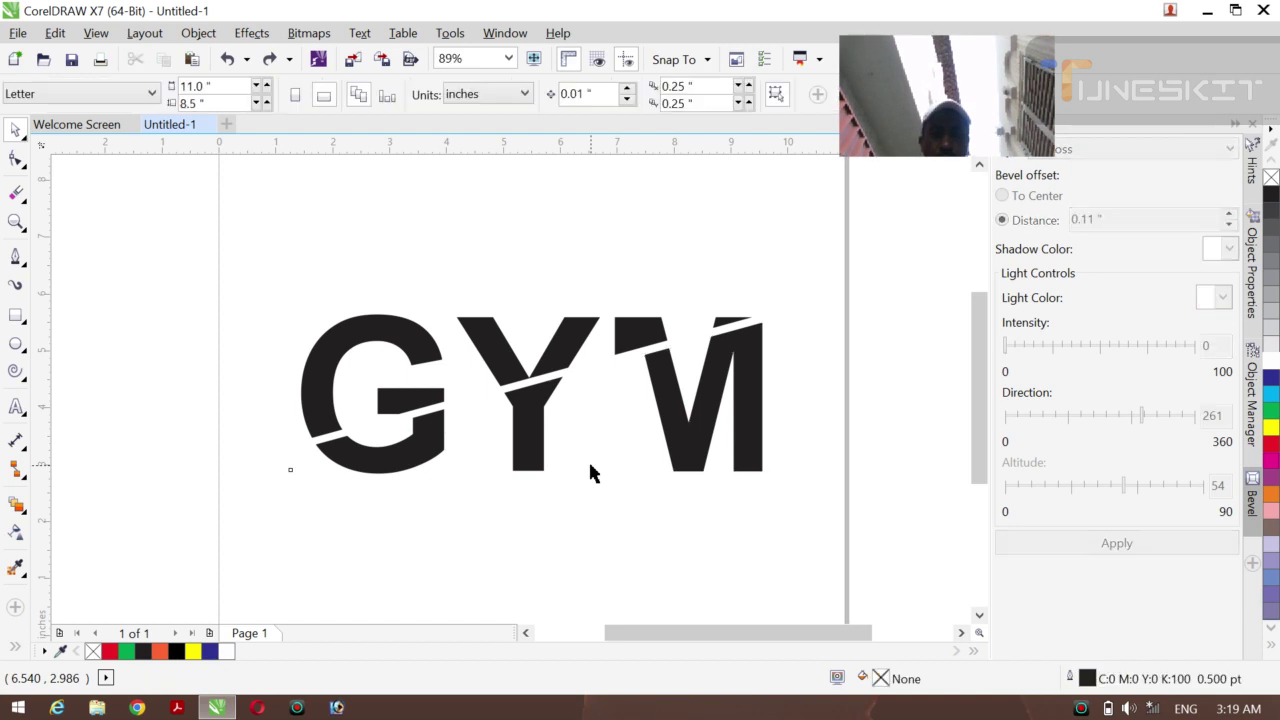
key(ctrl+z)
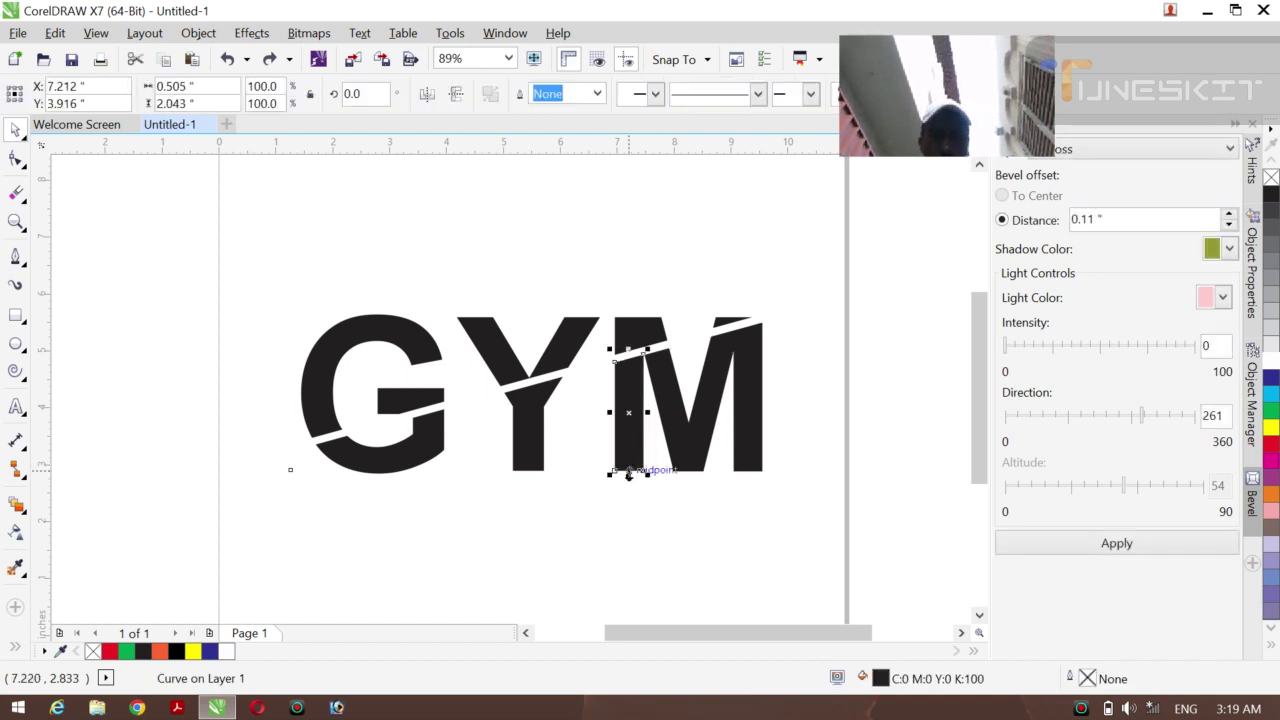
- Shorten the M's left leg from below to 50% of its height, about 1.02 in, and select the M's large right piece
drag(630, 474, 628, 428)
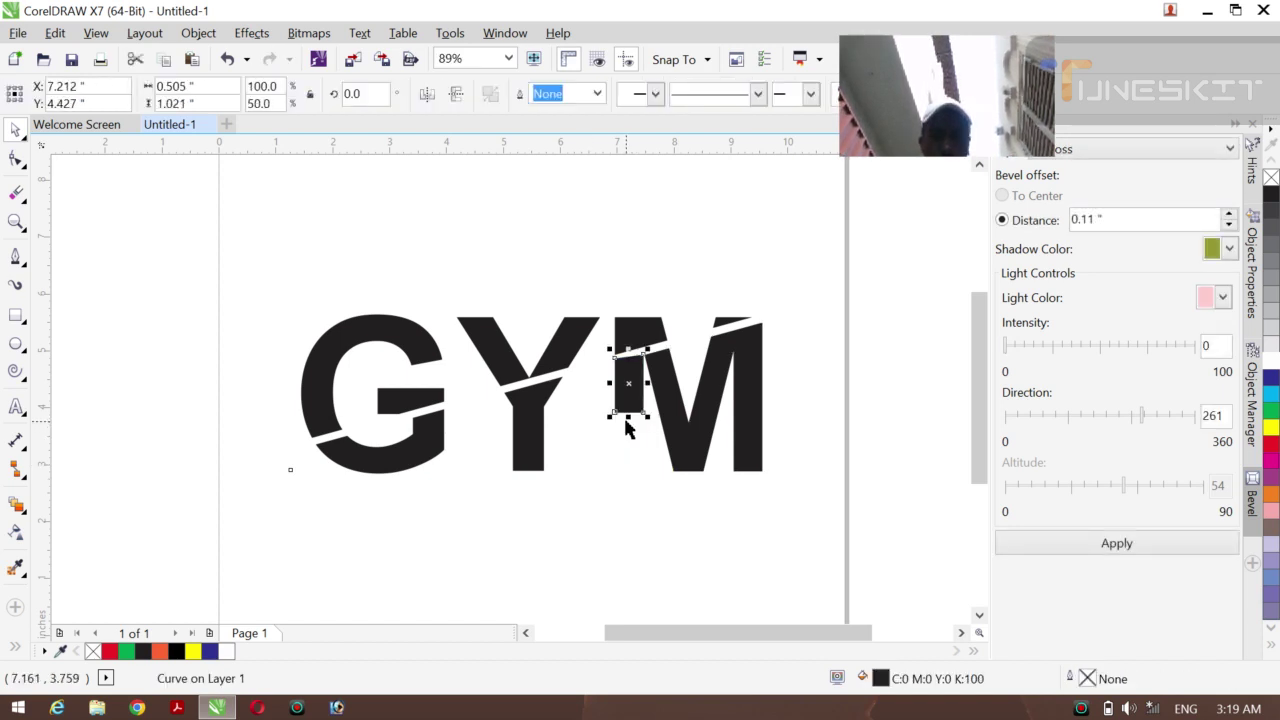
click(621, 477)
click(750, 470)
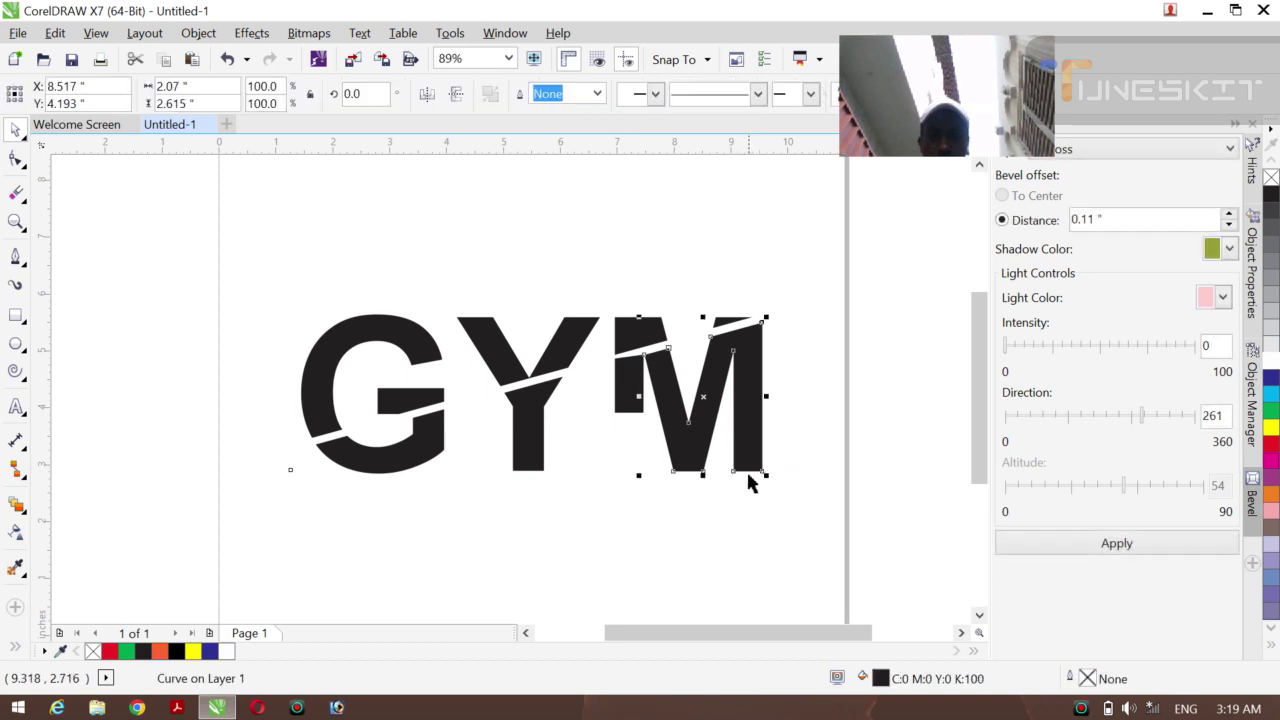
click(736, 490)
click(738, 463)
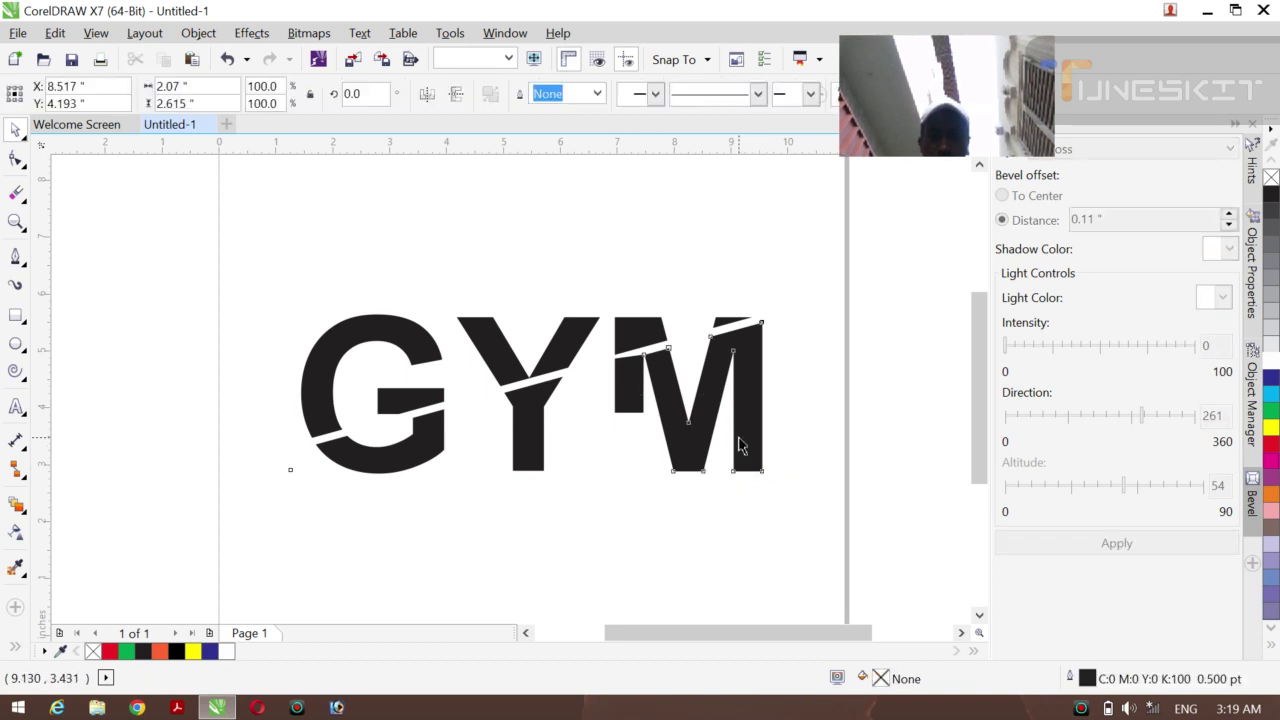
- Clear the selection and delete the M's small upper-right piece
click(740, 493)
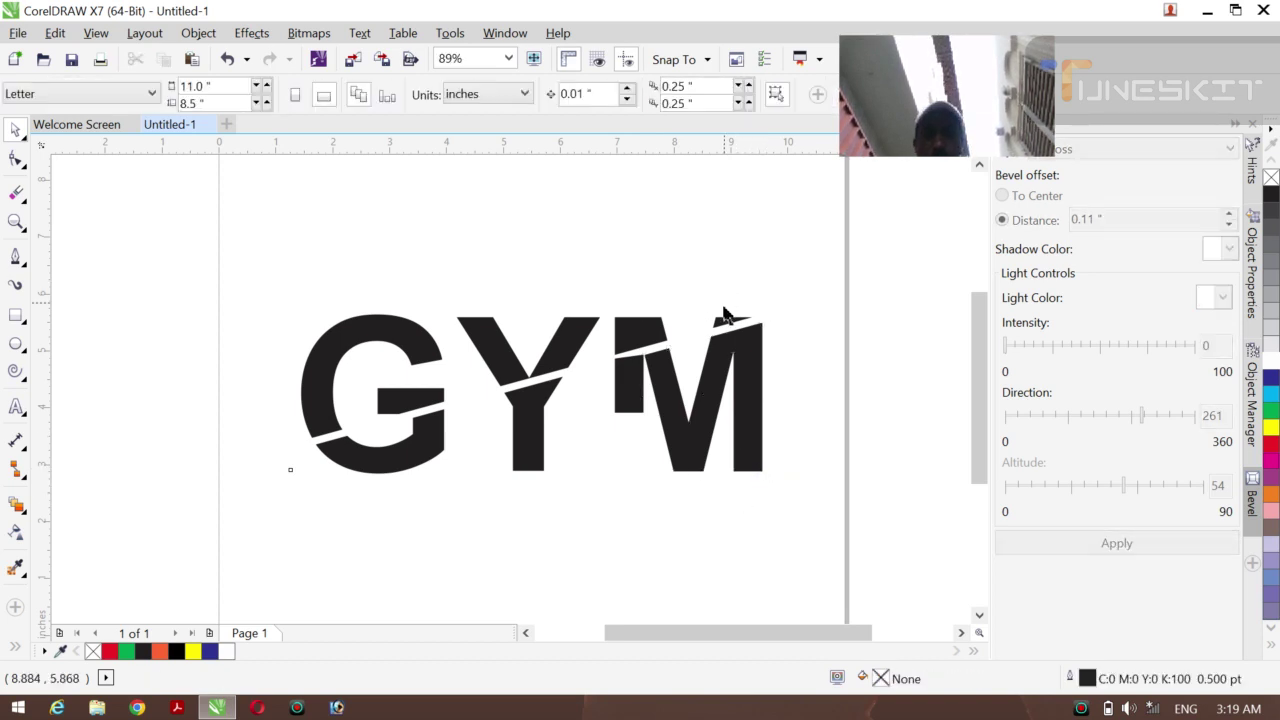
click(726, 323)
key(Delete)
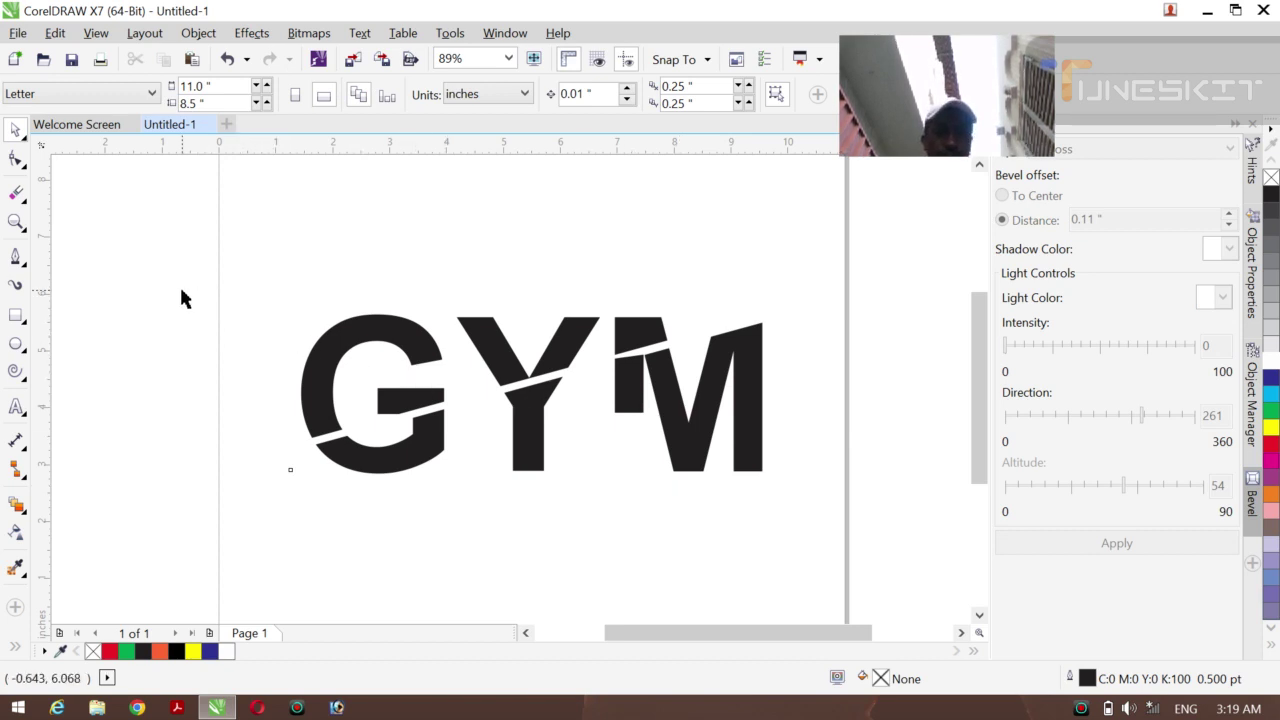
- Select all the remaining pieces of the GYM lettering and group them
drag(181, 291, 843, 514)
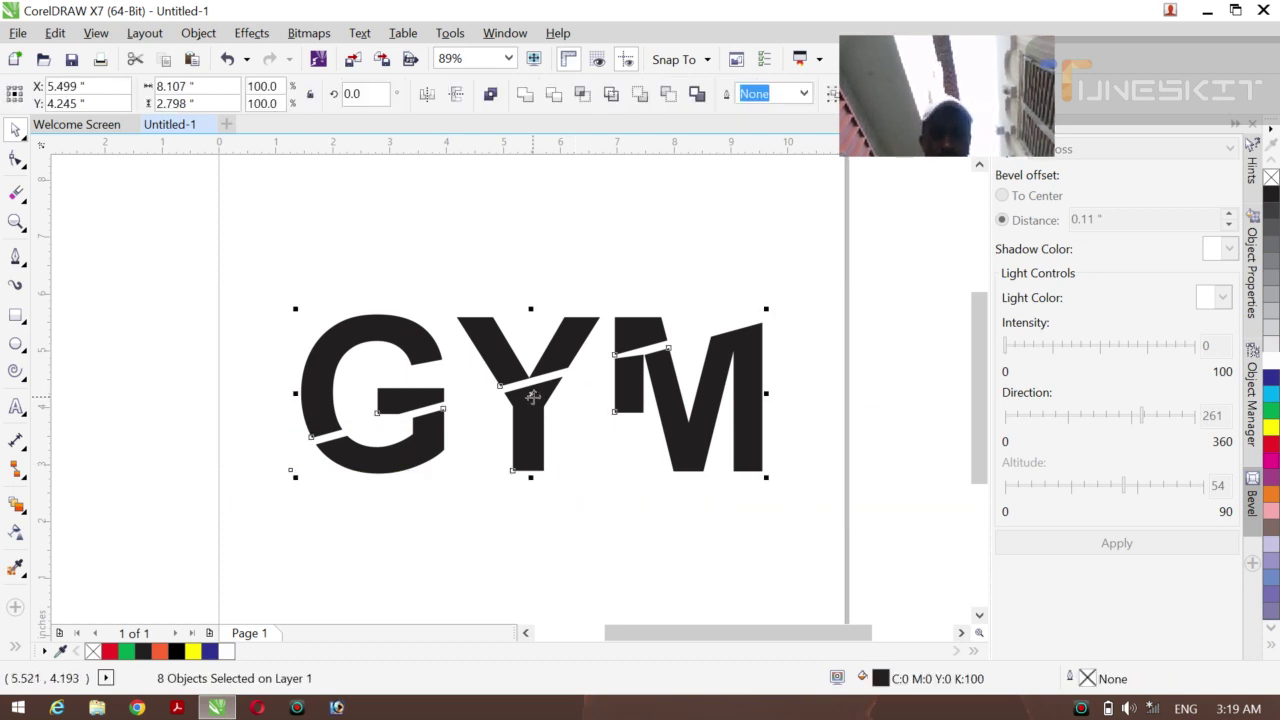
drag(532, 397, 531, 388)
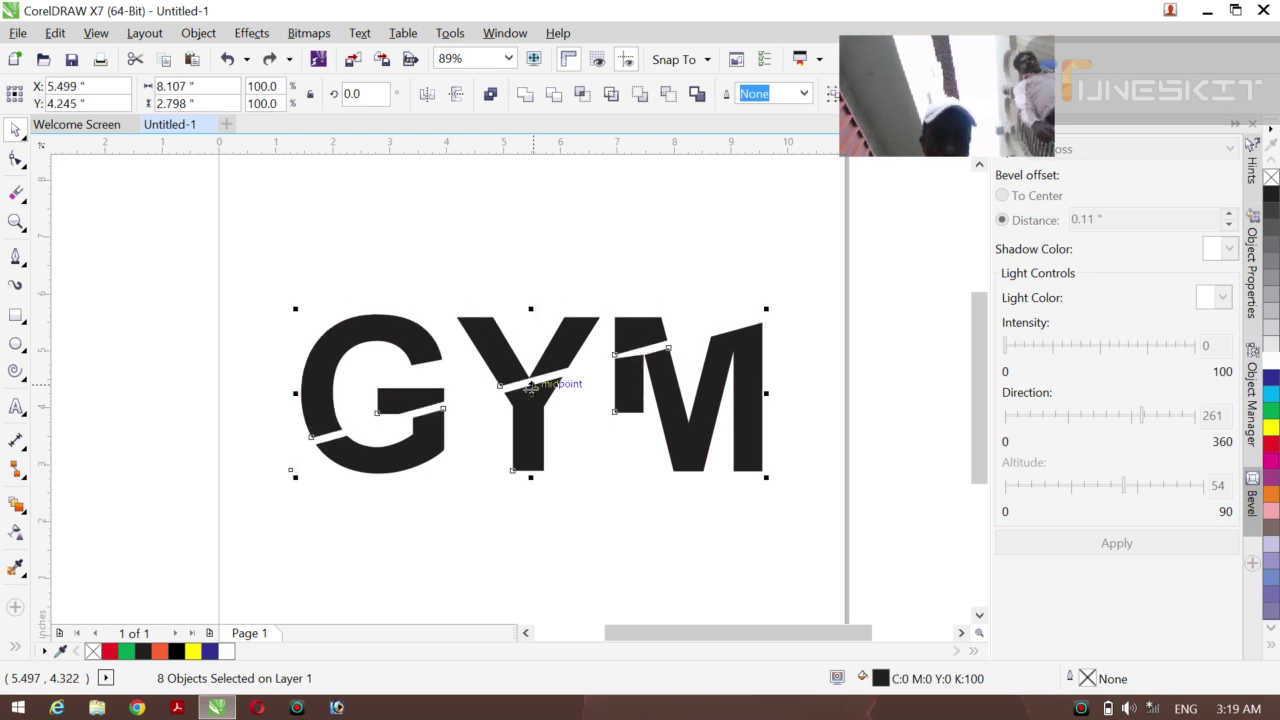
click(26, 140)
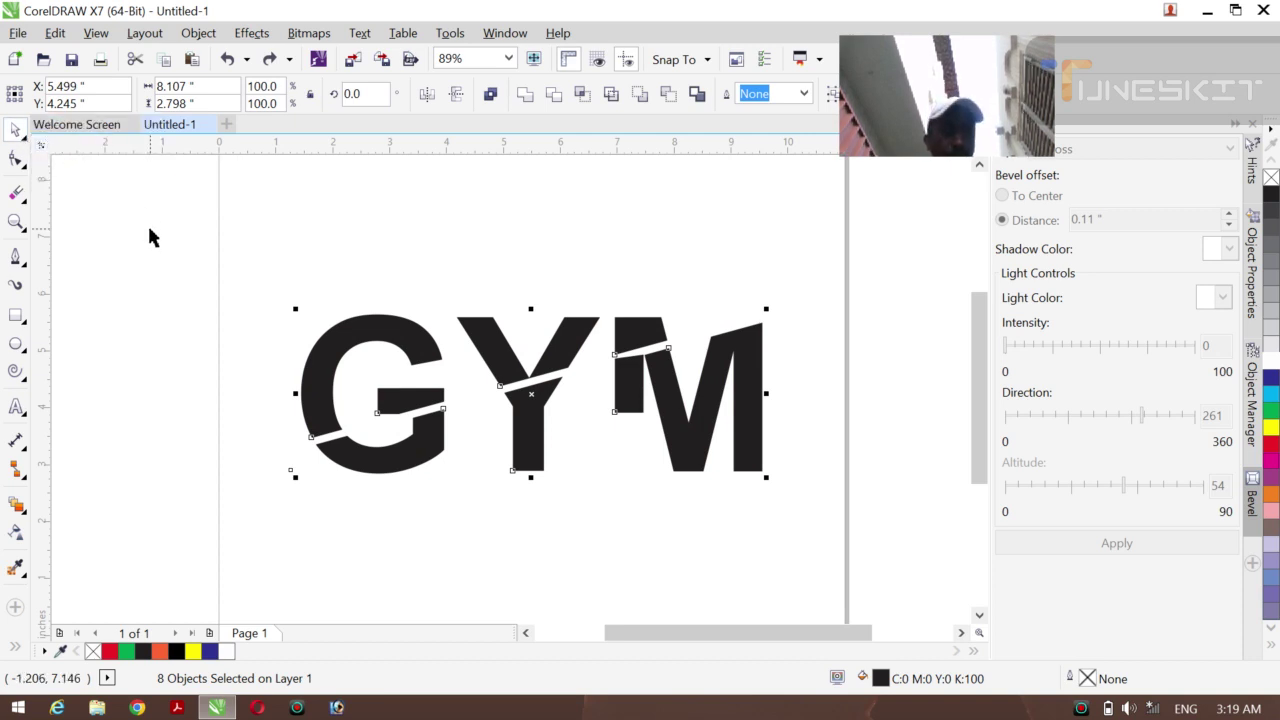
key(ctrl+g)
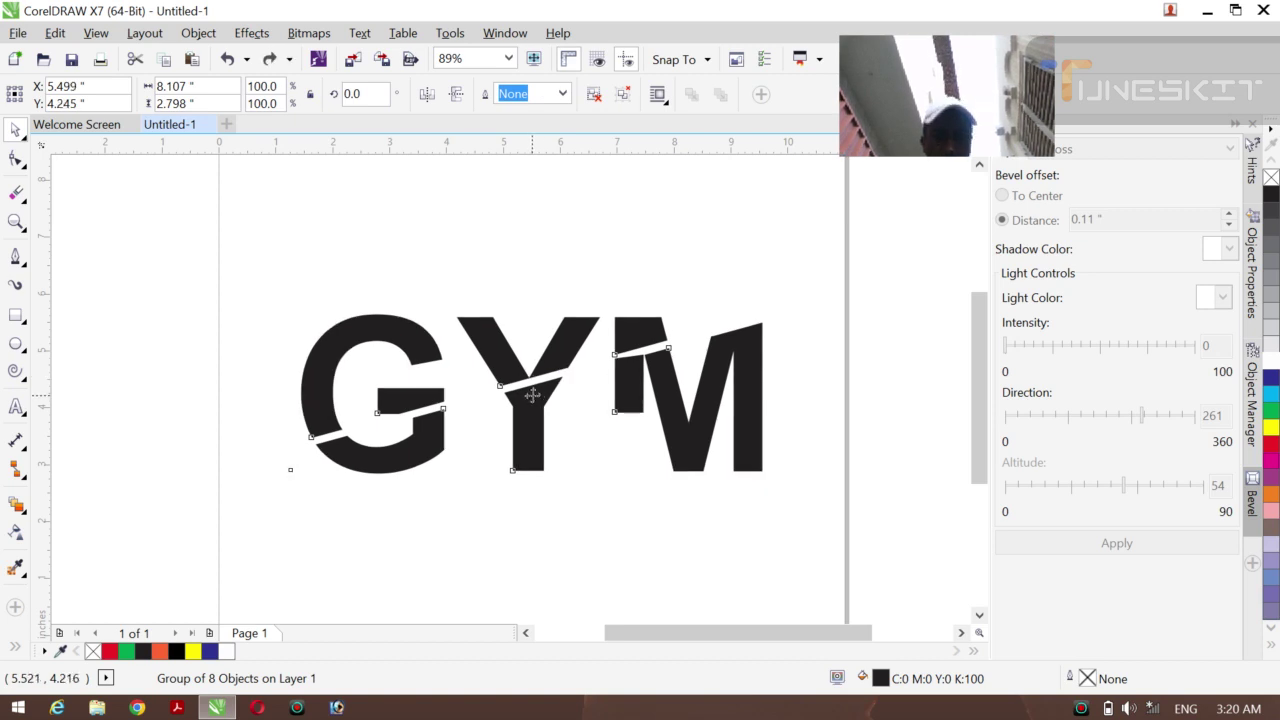
- Duplicate the lettering group about 0.19 in higher, at X 5.52, Y 4.436, and fill the original group behind it with red
drag(531, 390, 534, 397)
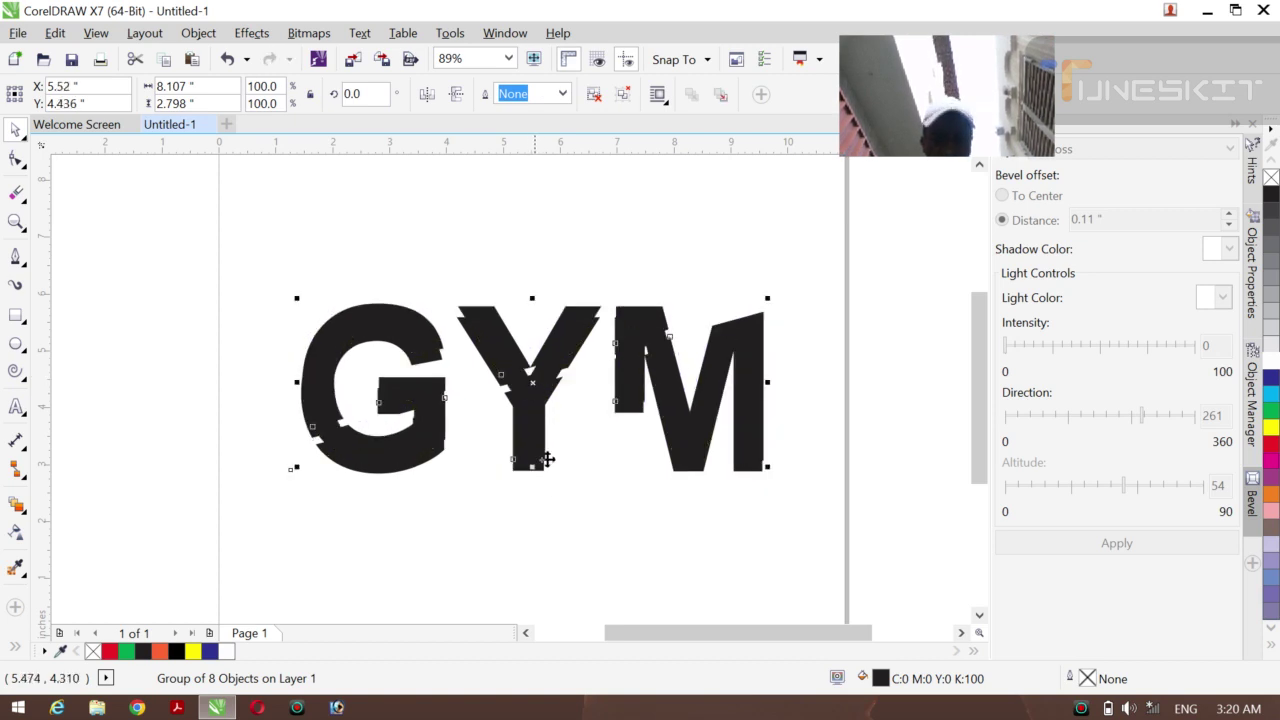
click(545, 527)
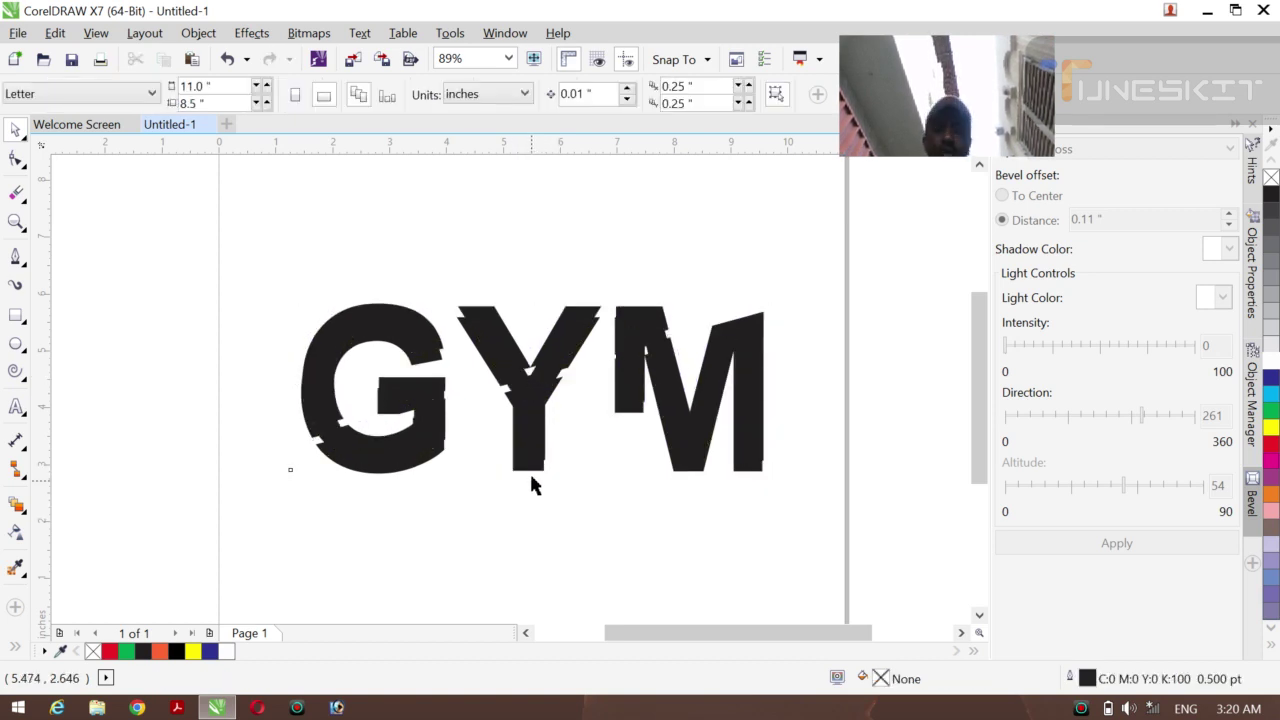
click(533, 477)
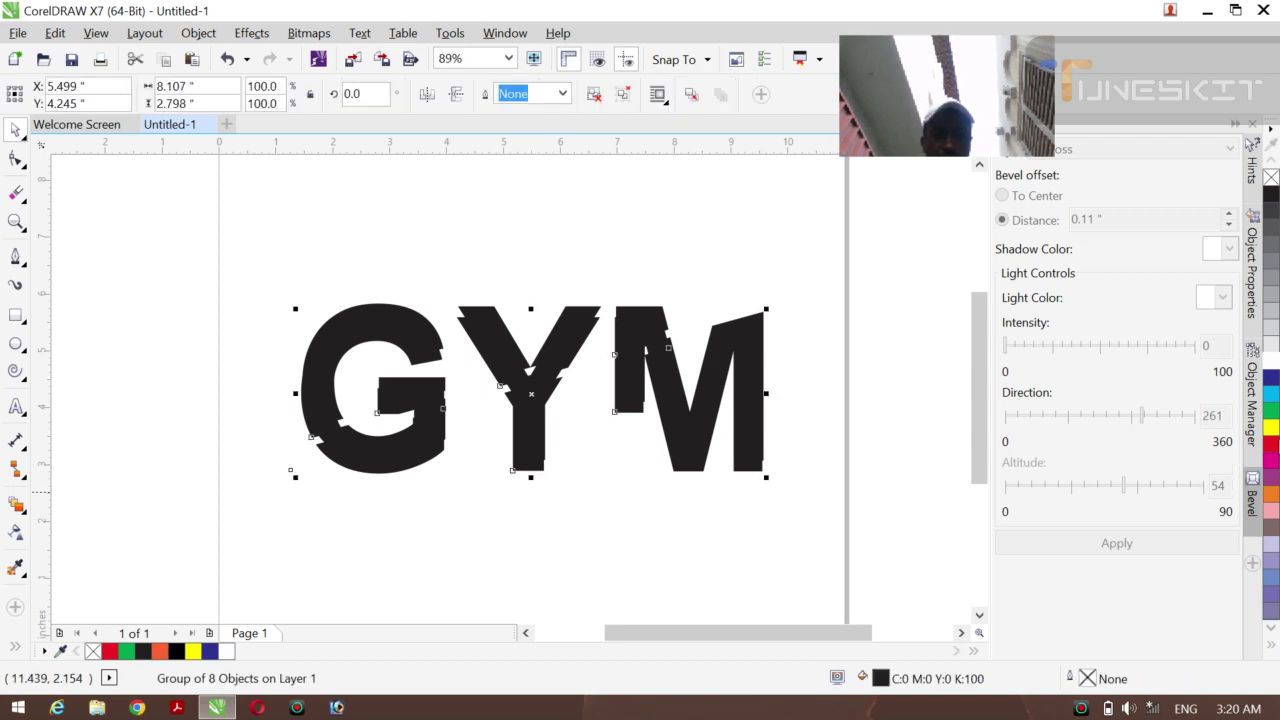
click(1272, 446)
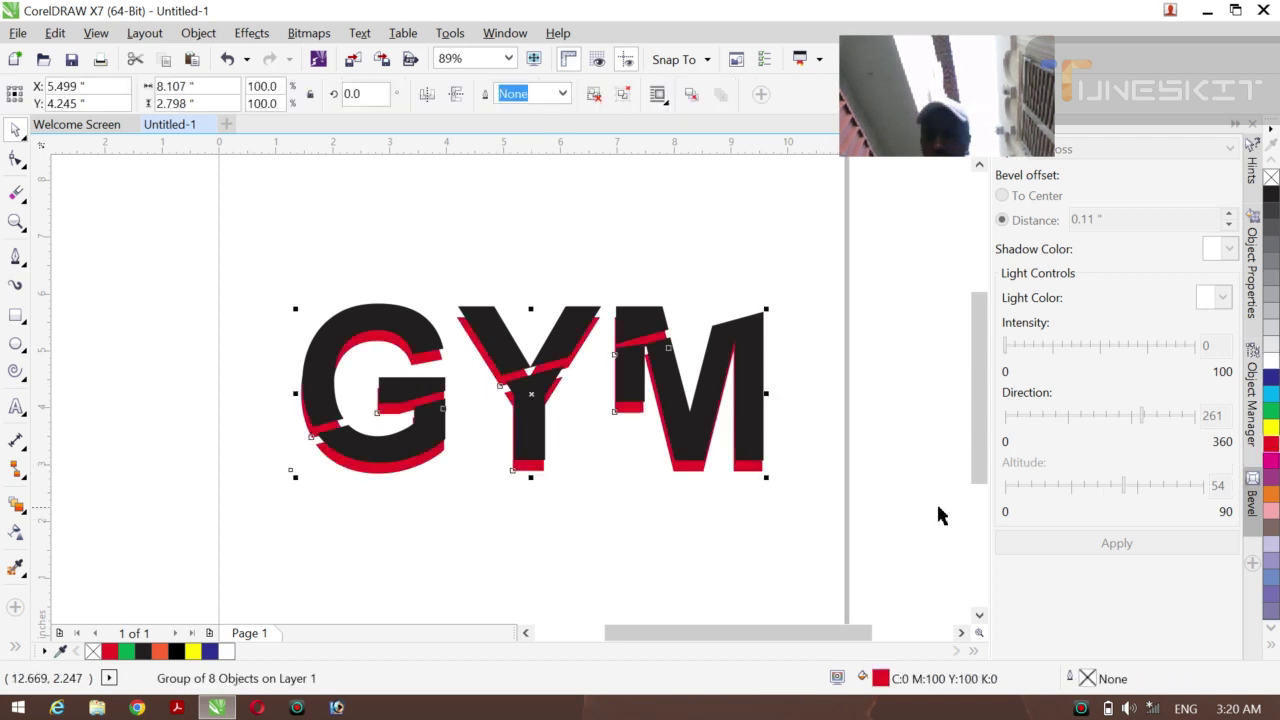
- Nudge the black front group down and slightly left to X 5.49, Y 4.286, and clear the selection
click(747, 513)
click(532, 455)
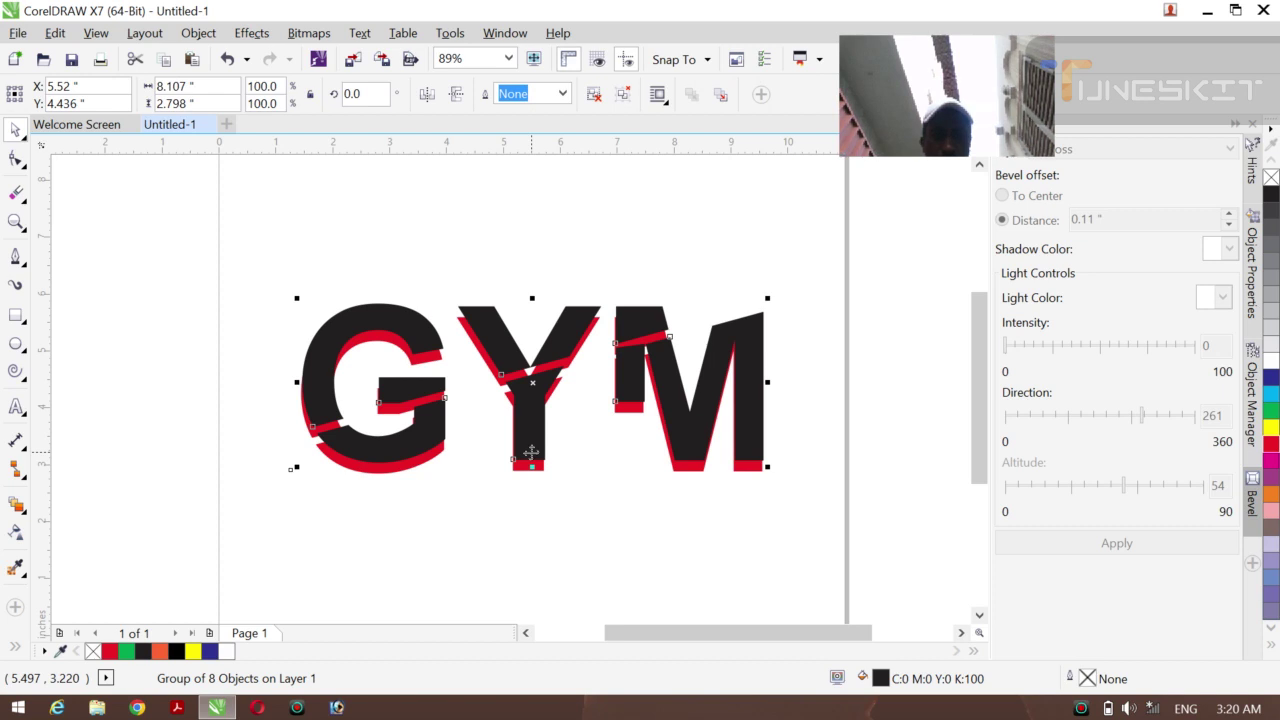
key(Down)
key(Left)
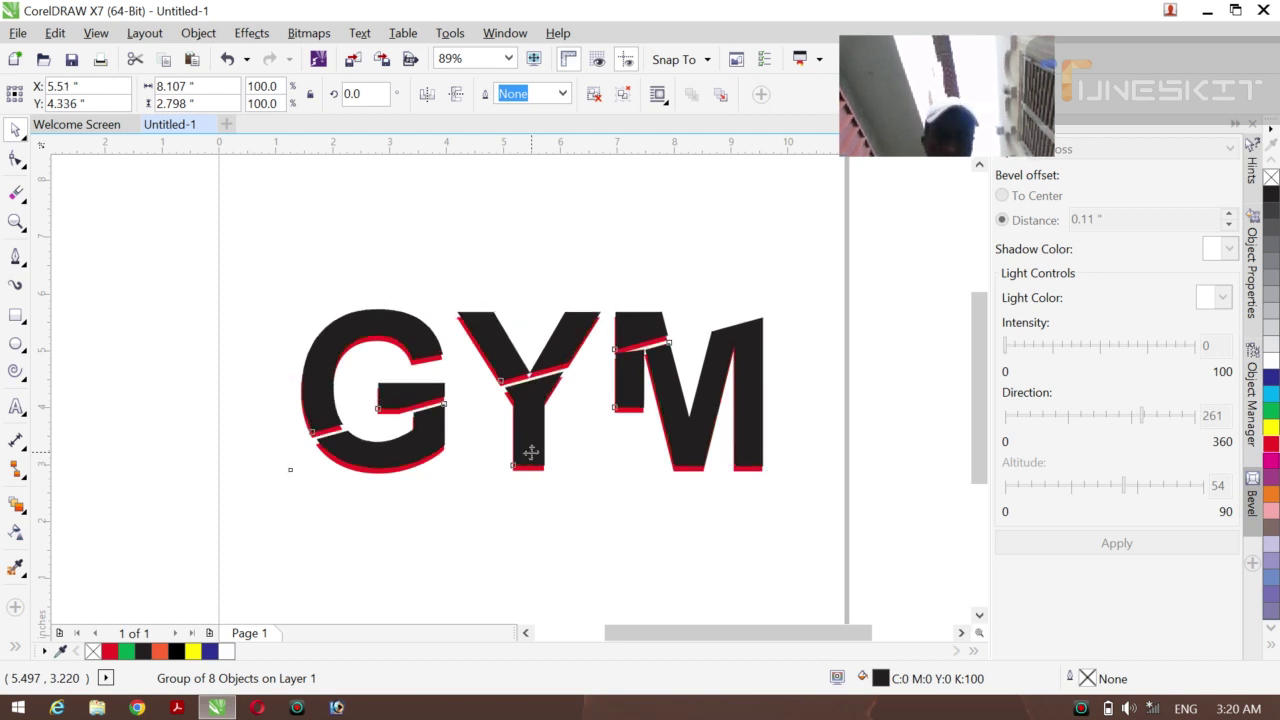
key(Down)
key(Right)
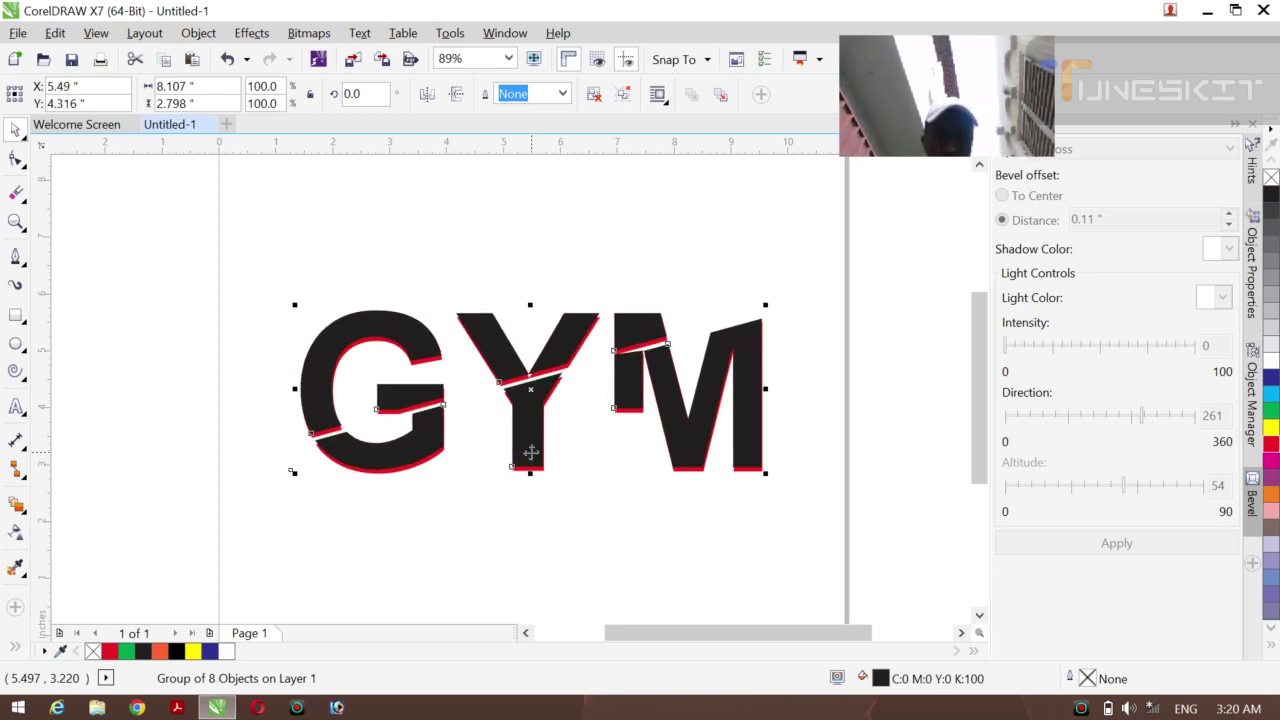
key(Right)
key(Up)
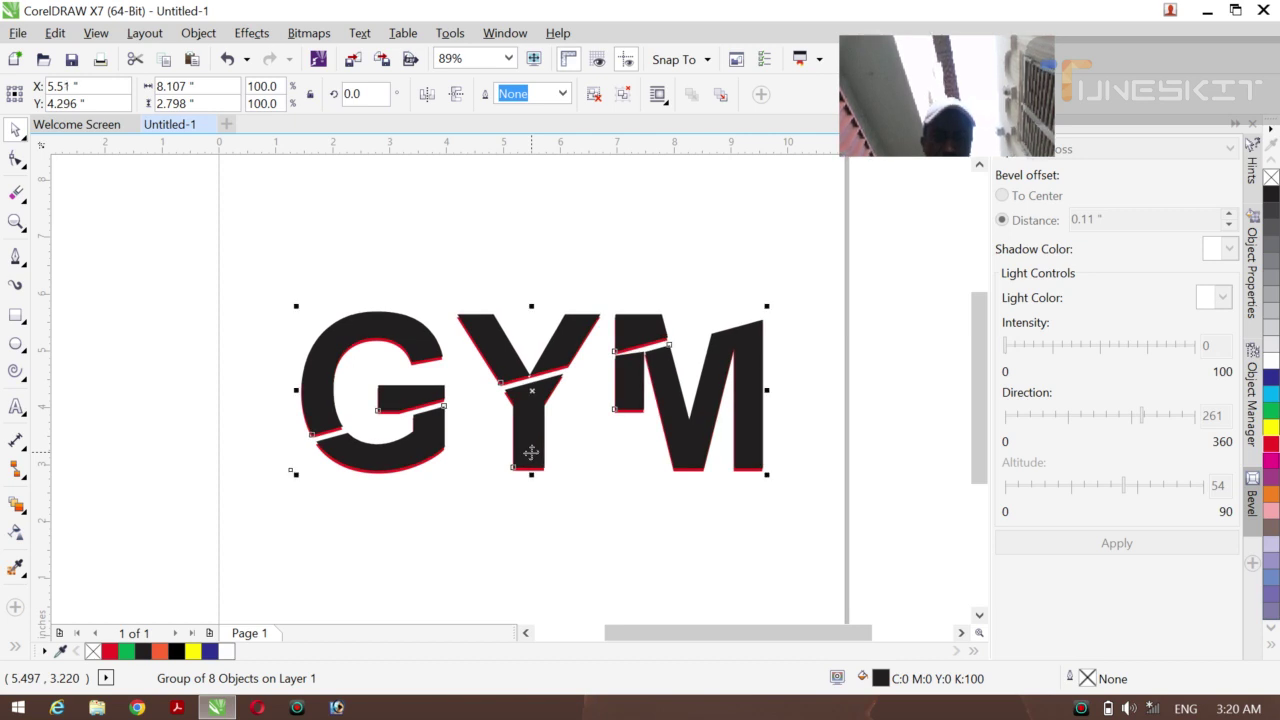
key(Left)
key(Down)
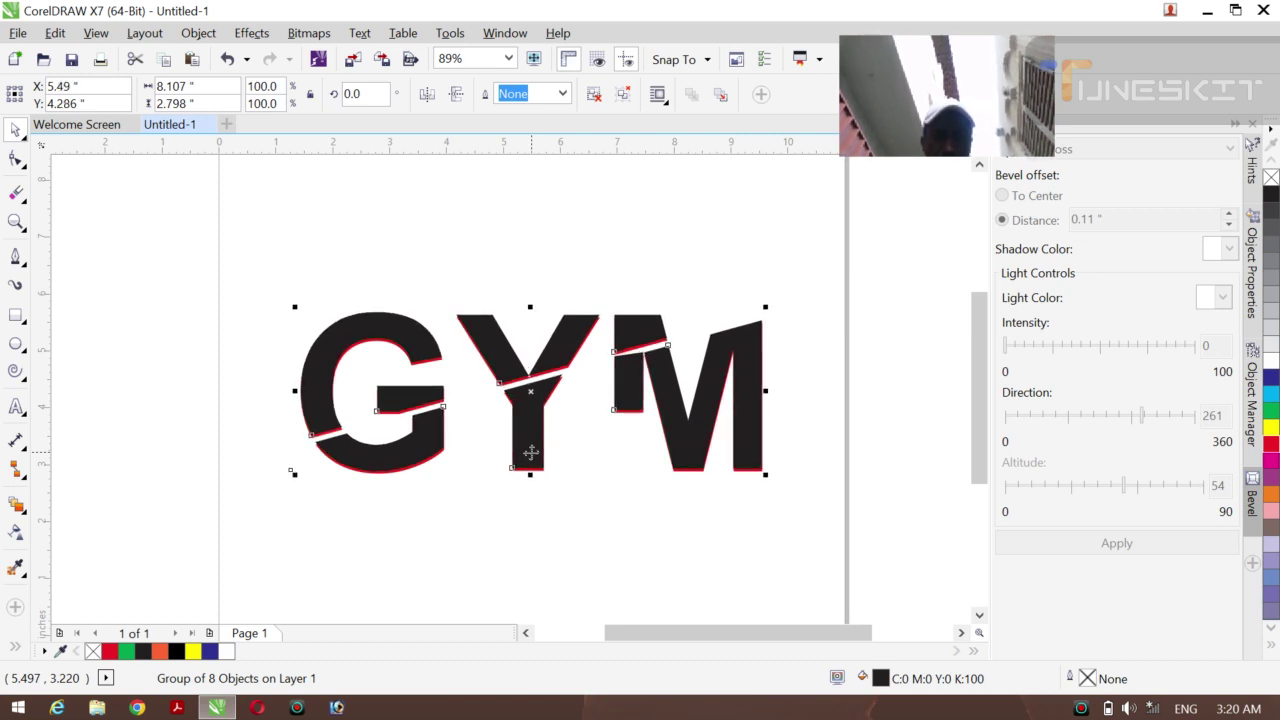
click(612, 545)
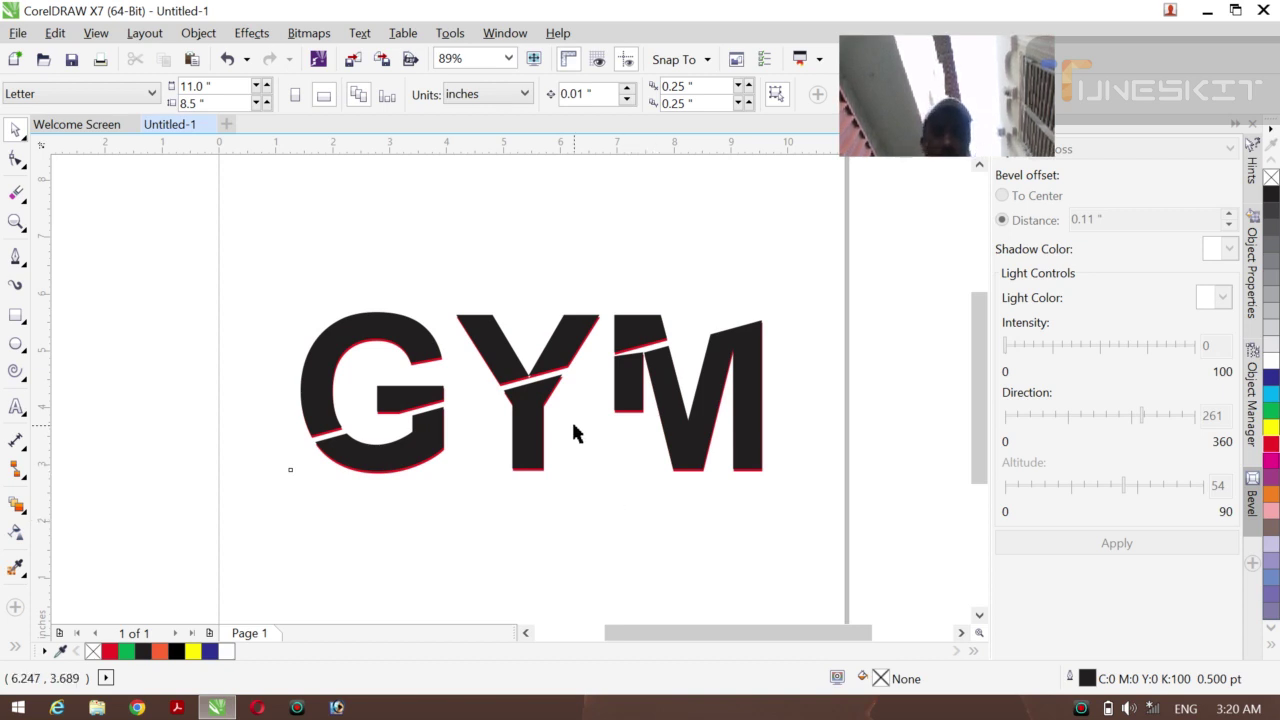
- Apply a black-to-white linear gradient across the black group, from beyond the G's upper left to just past the M's lower right
click(423, 434)
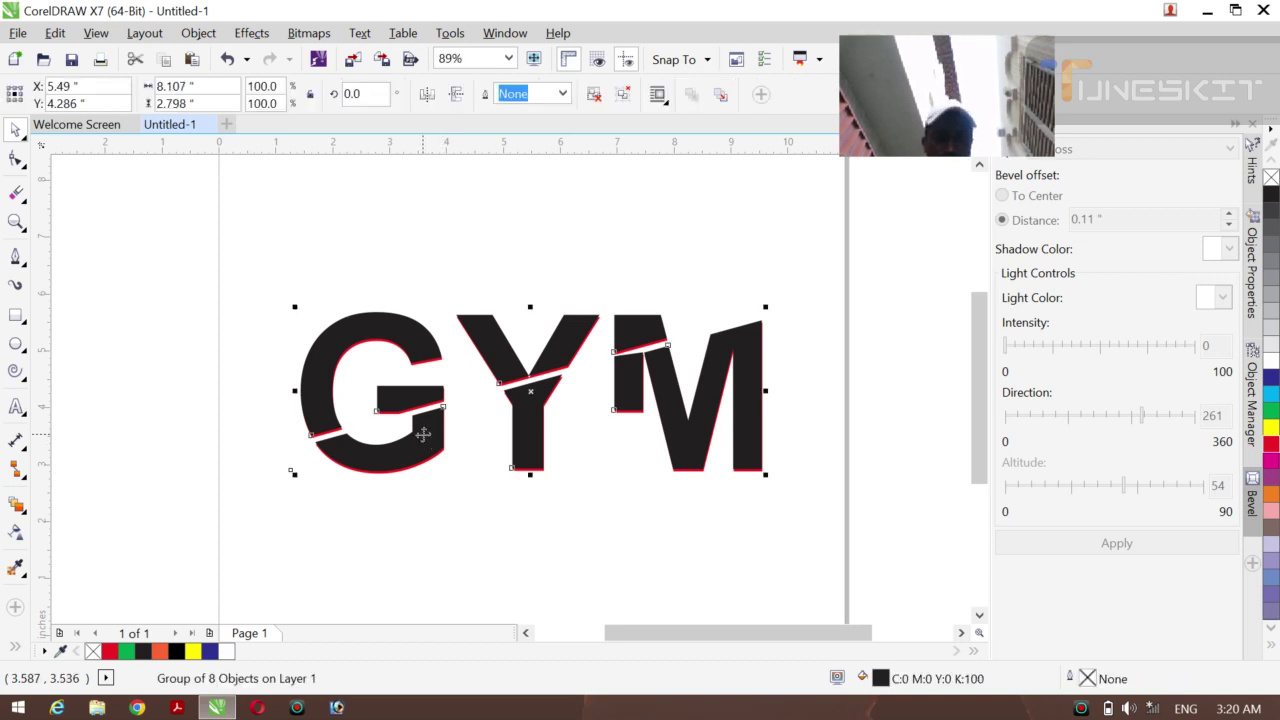
key(g)
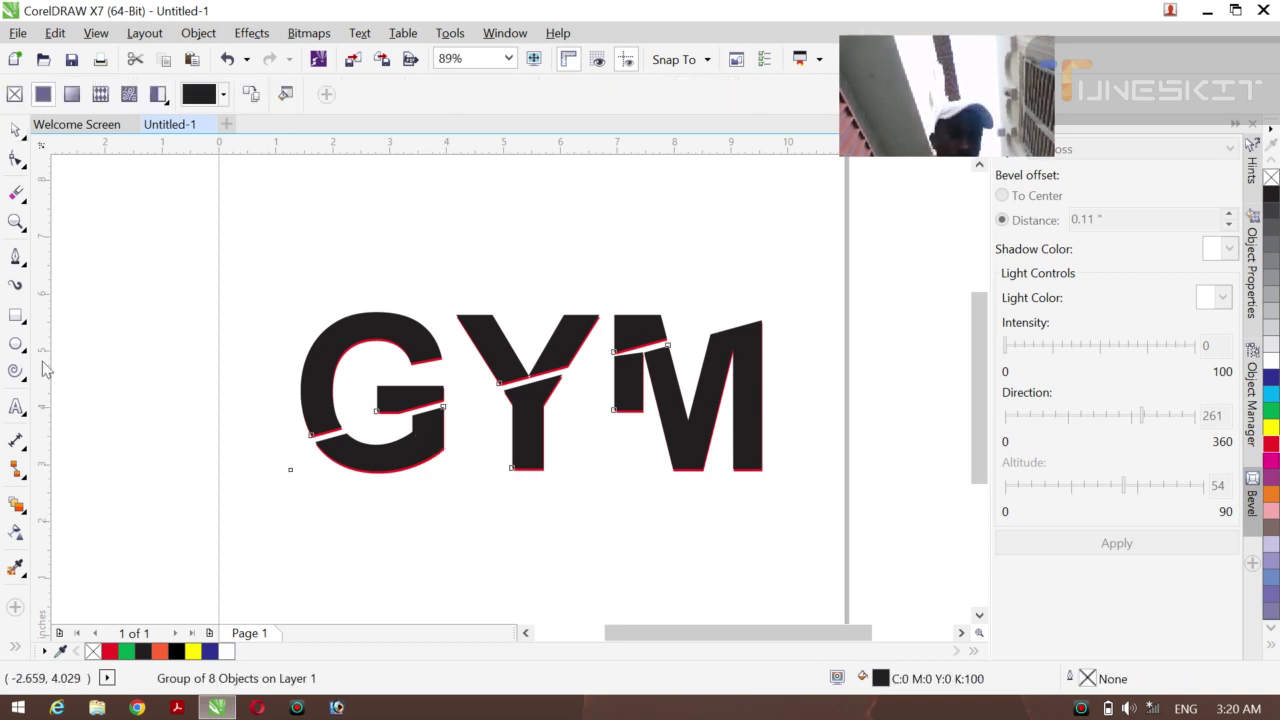
drag(312, 369, 792, 459)
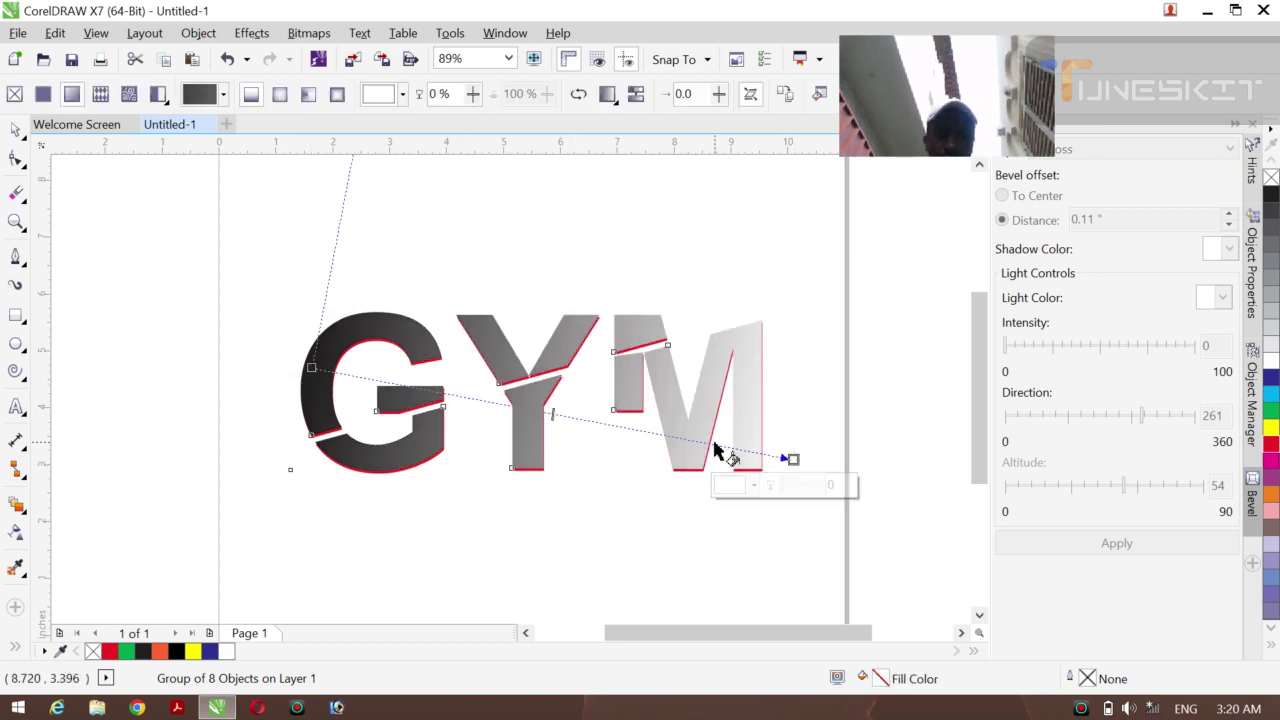
drag(312, 369, 213, 320)
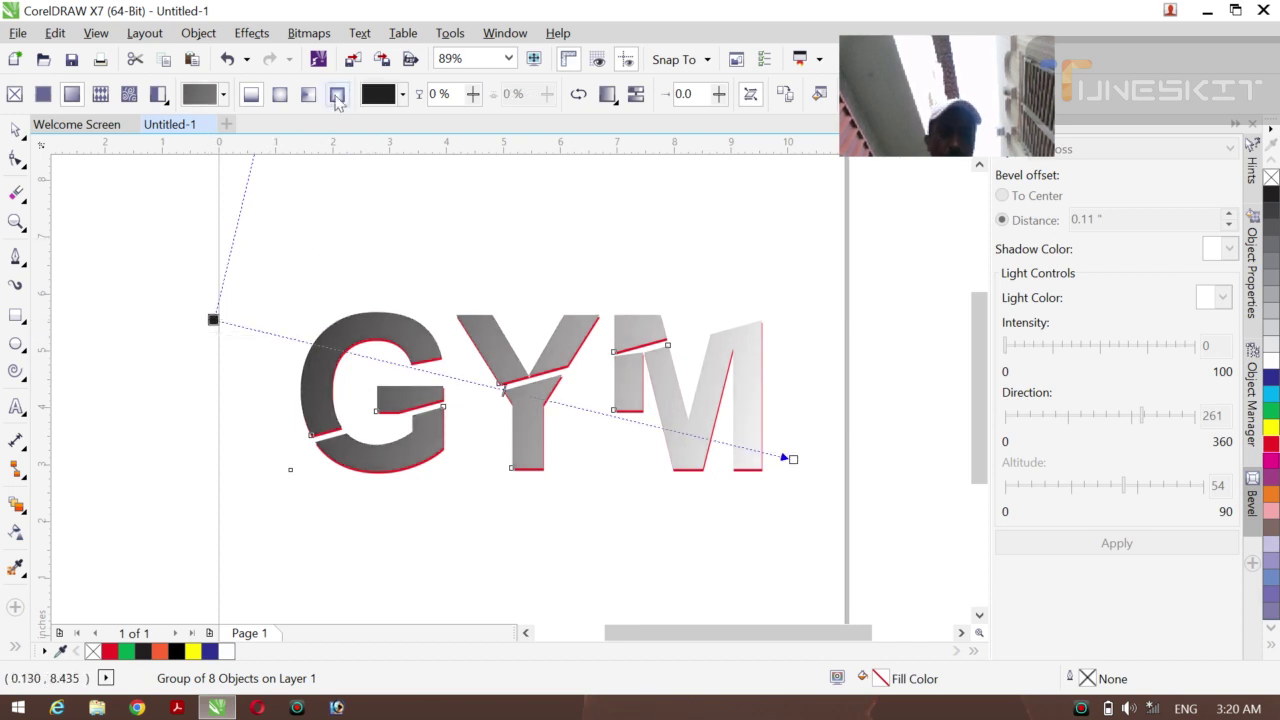
- Compare the linear, elliptical, conical and rectangular fountain fills on the lettering, and set it to rectangular
click(335, 97)
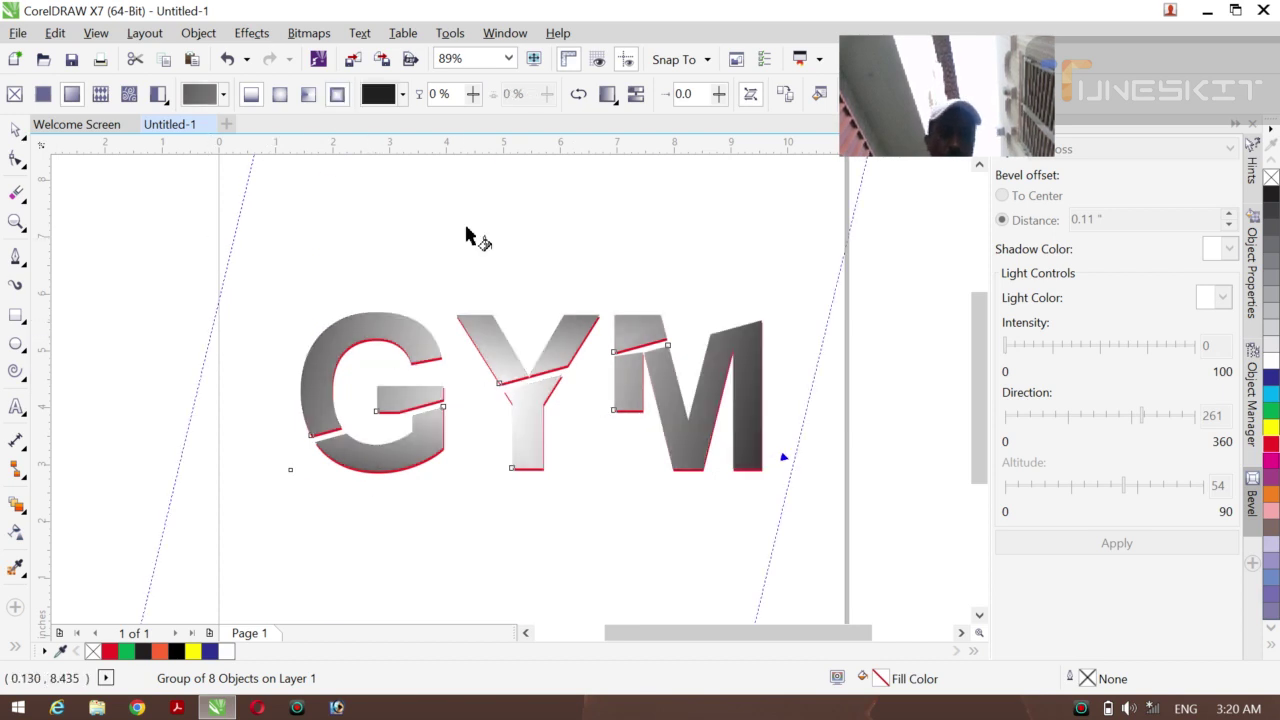
click(512, 394)
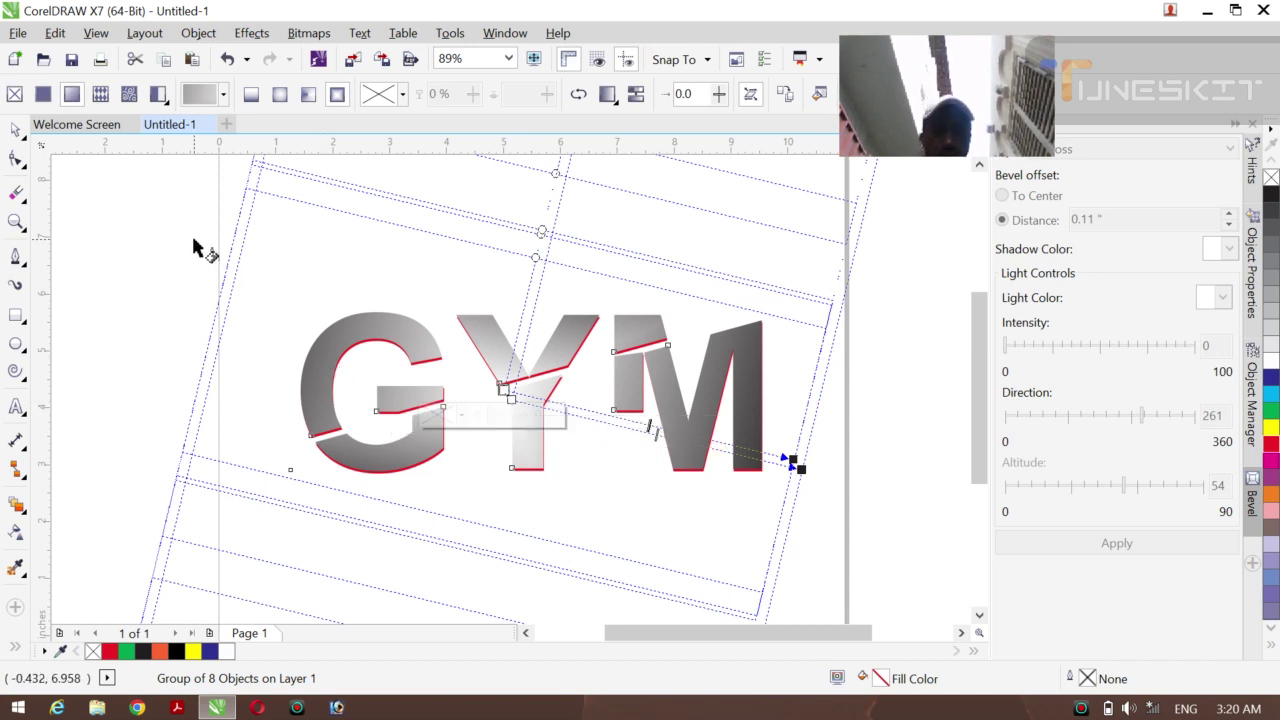
click(251, 94)
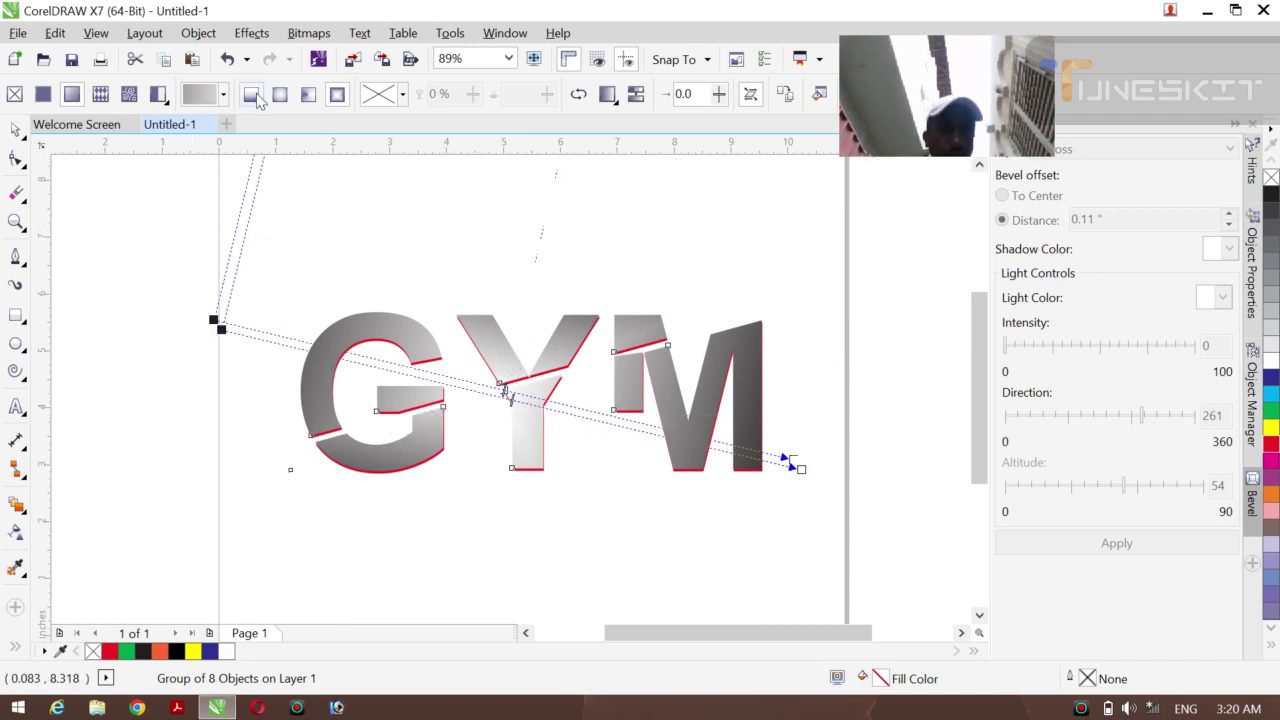
click(280, 97)
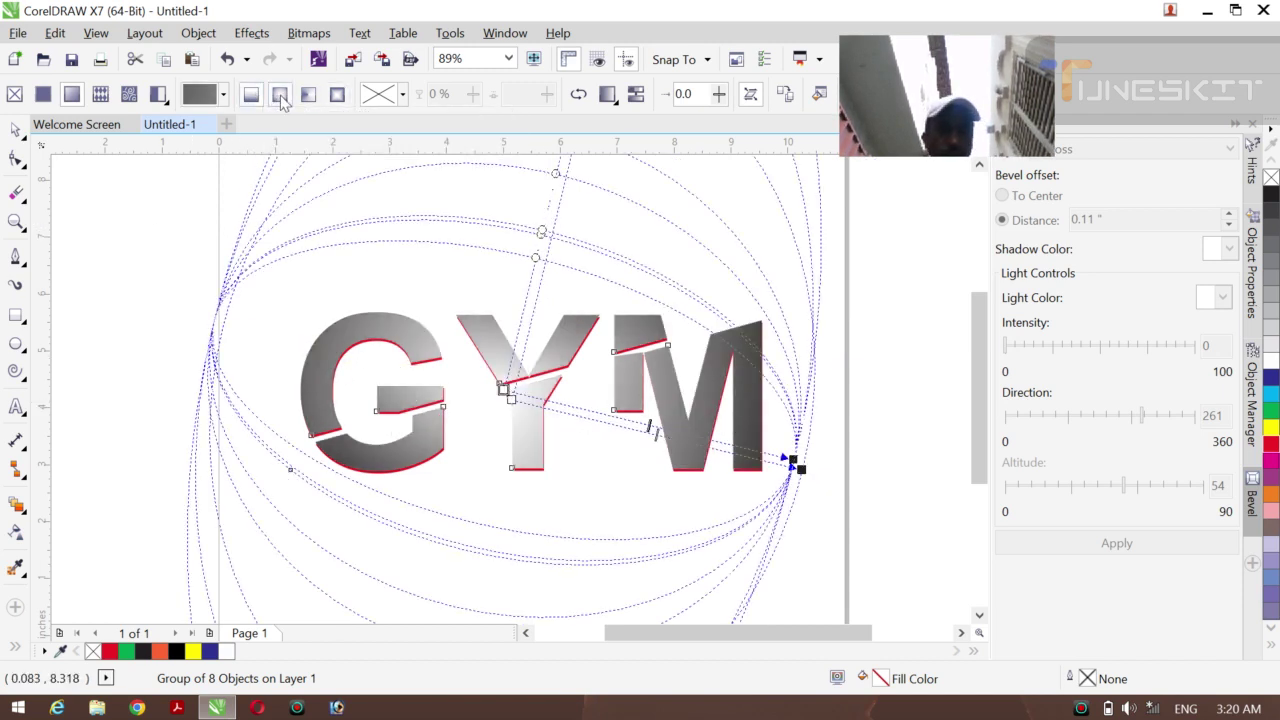
click(305, 98)
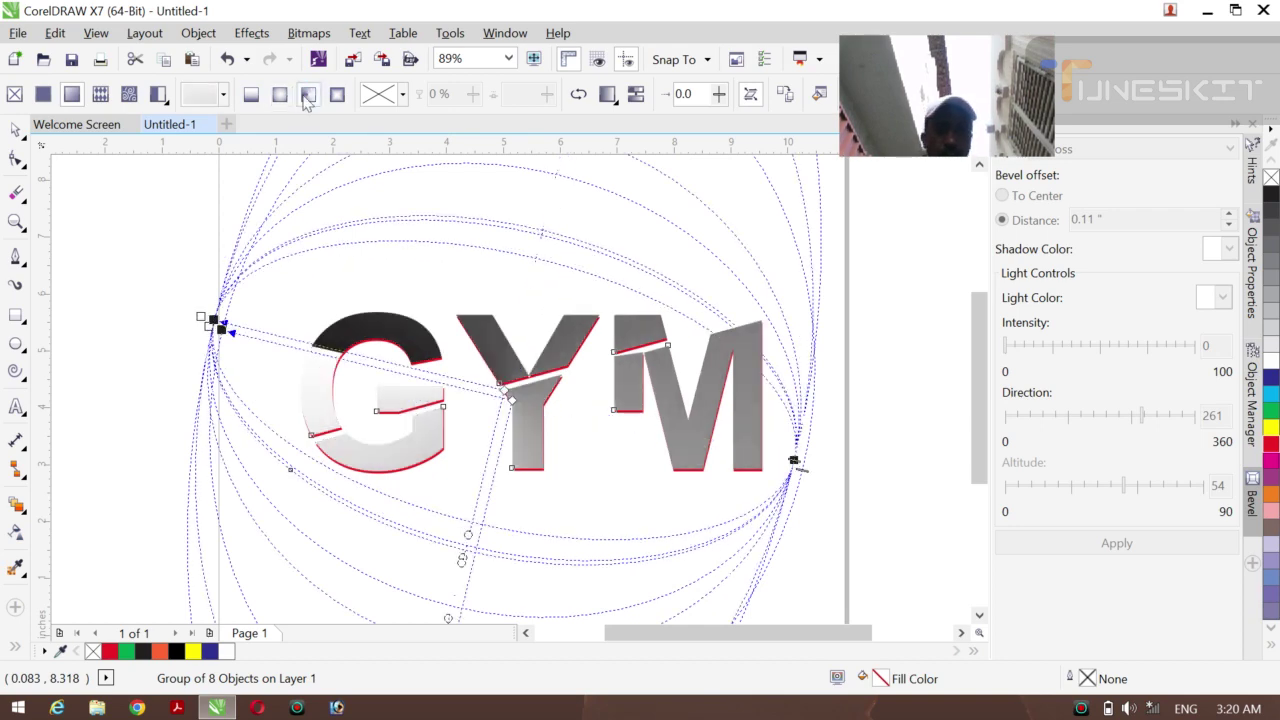
click(281, 99)
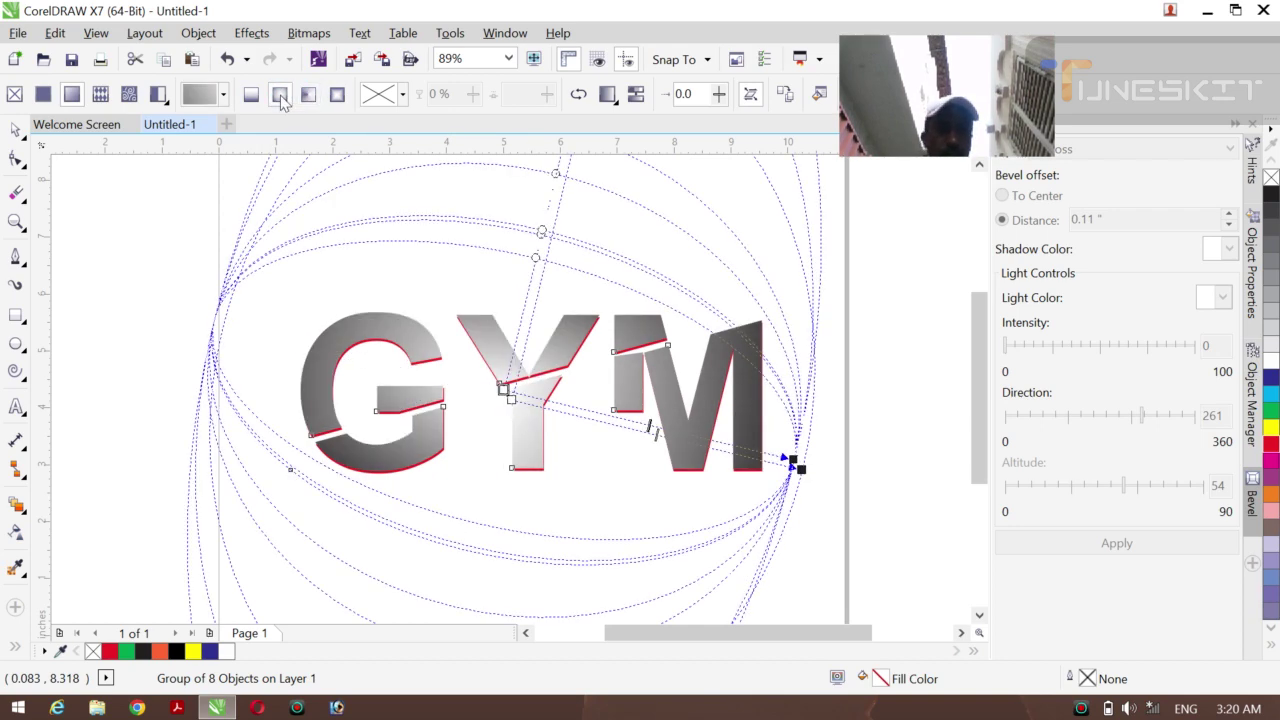
click(252, 97)
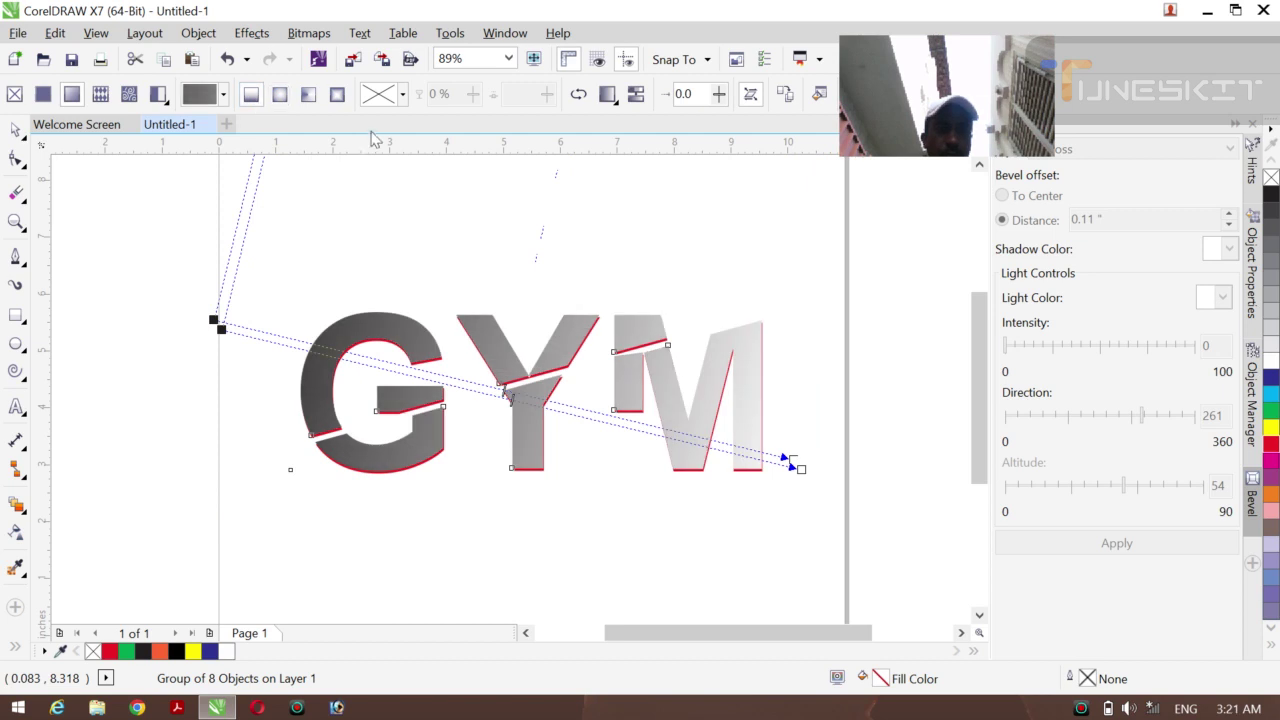
click(337, 97)
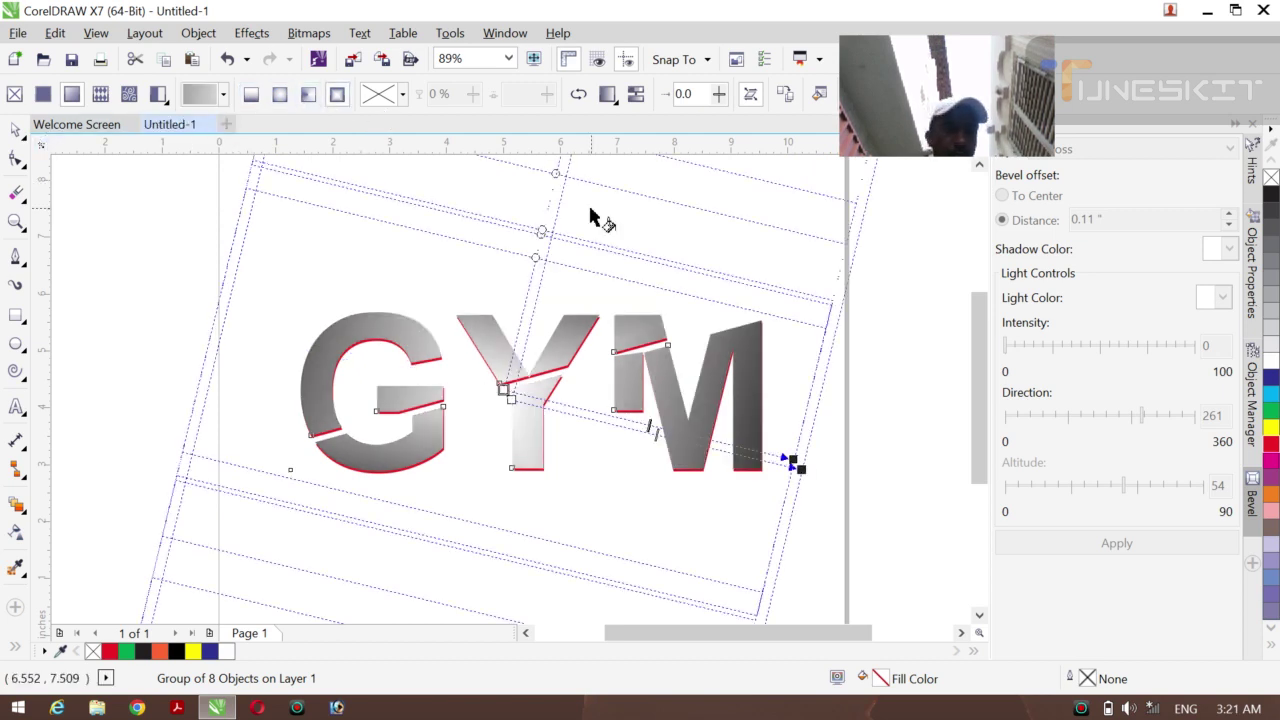
- Try blue and red as the gradient's center color, and undo the recoloring
click(1274, 379)
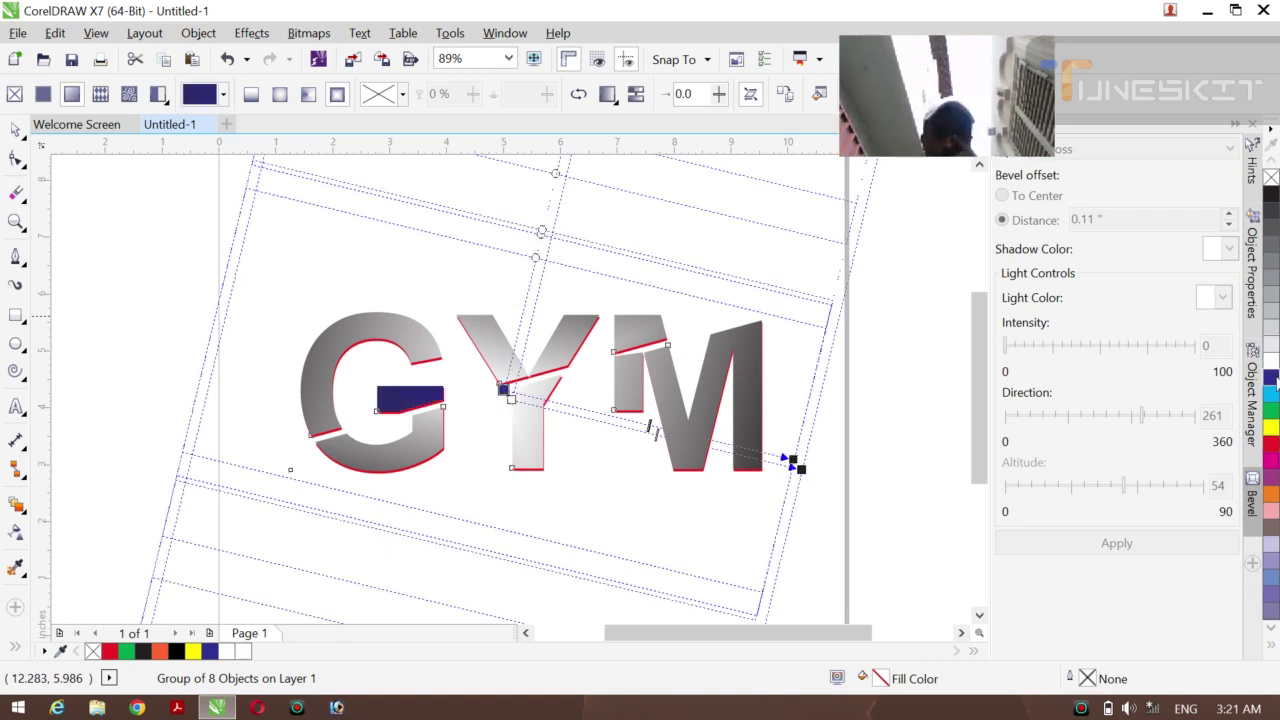
click(1273, 449)
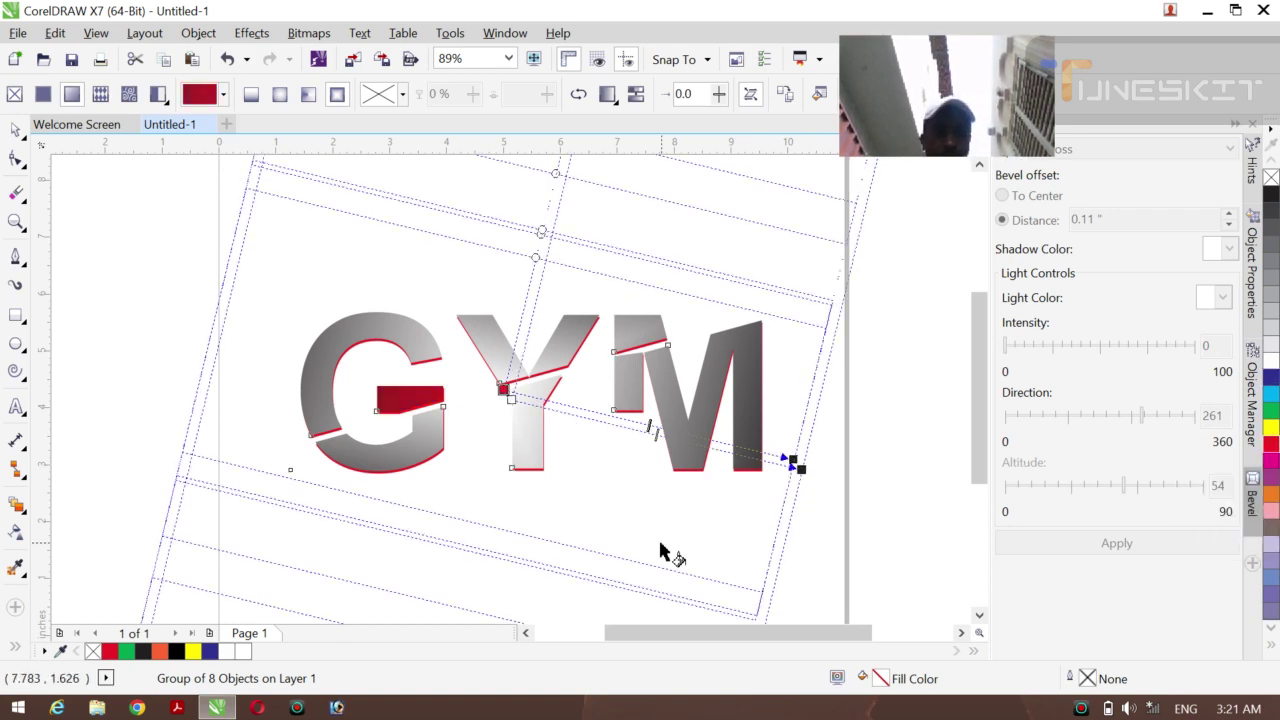
key(ctrl+z)
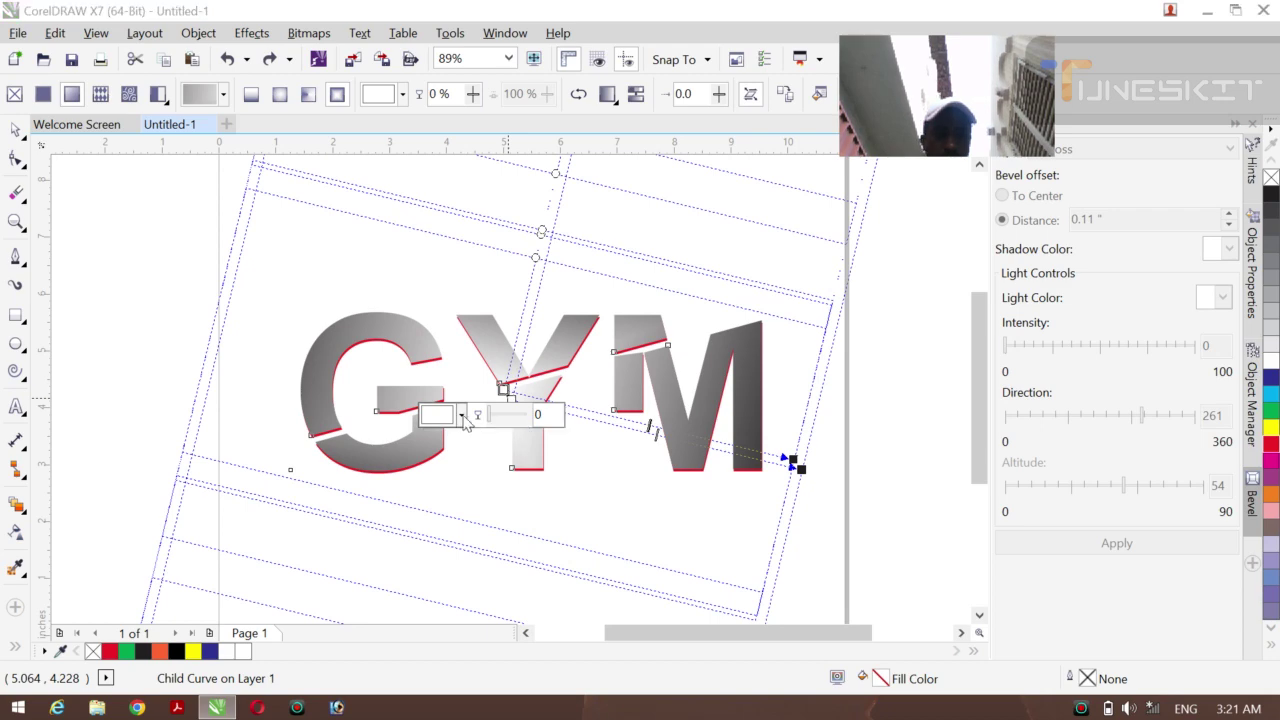
- Try several red shades, then PANTONE solid coated orange and yellow, as the center color of the lettering's gradient
click(462, 415)
click(478, 532)
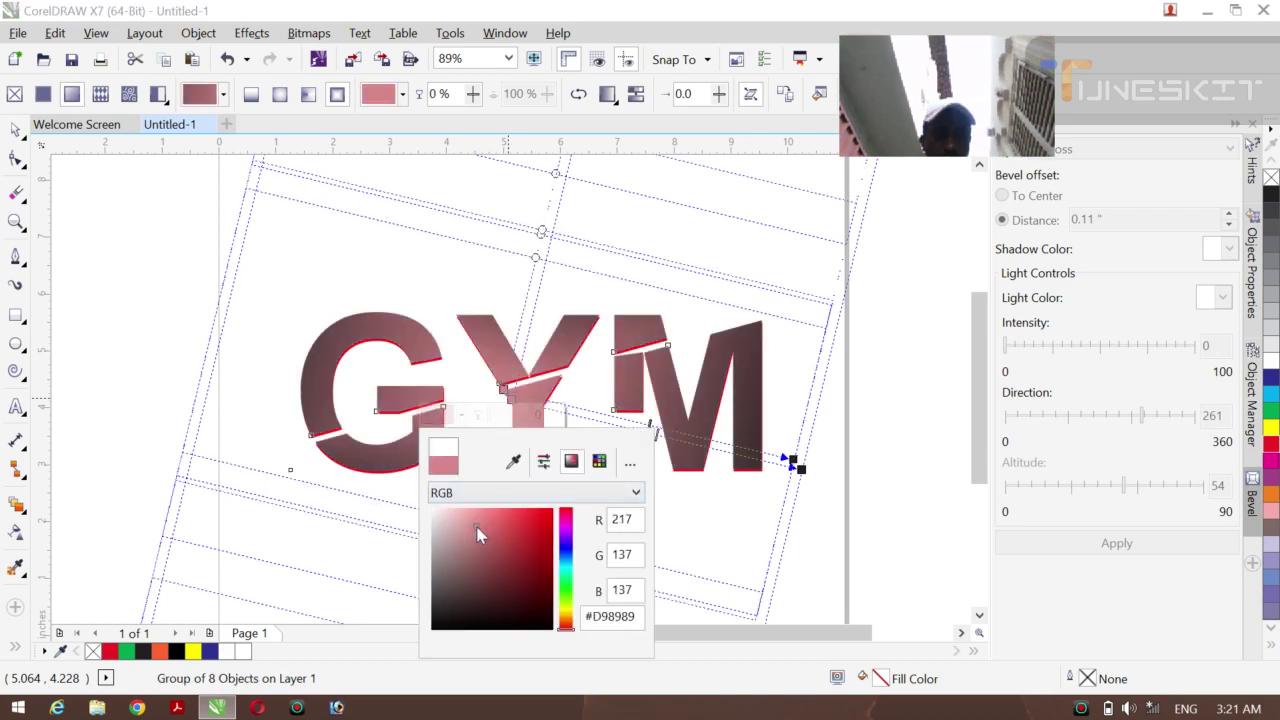
mouse_move(455, 571)
mouse_down()
mouse_move(457, 586)
mouse_move(489, 558)
mouse_up()
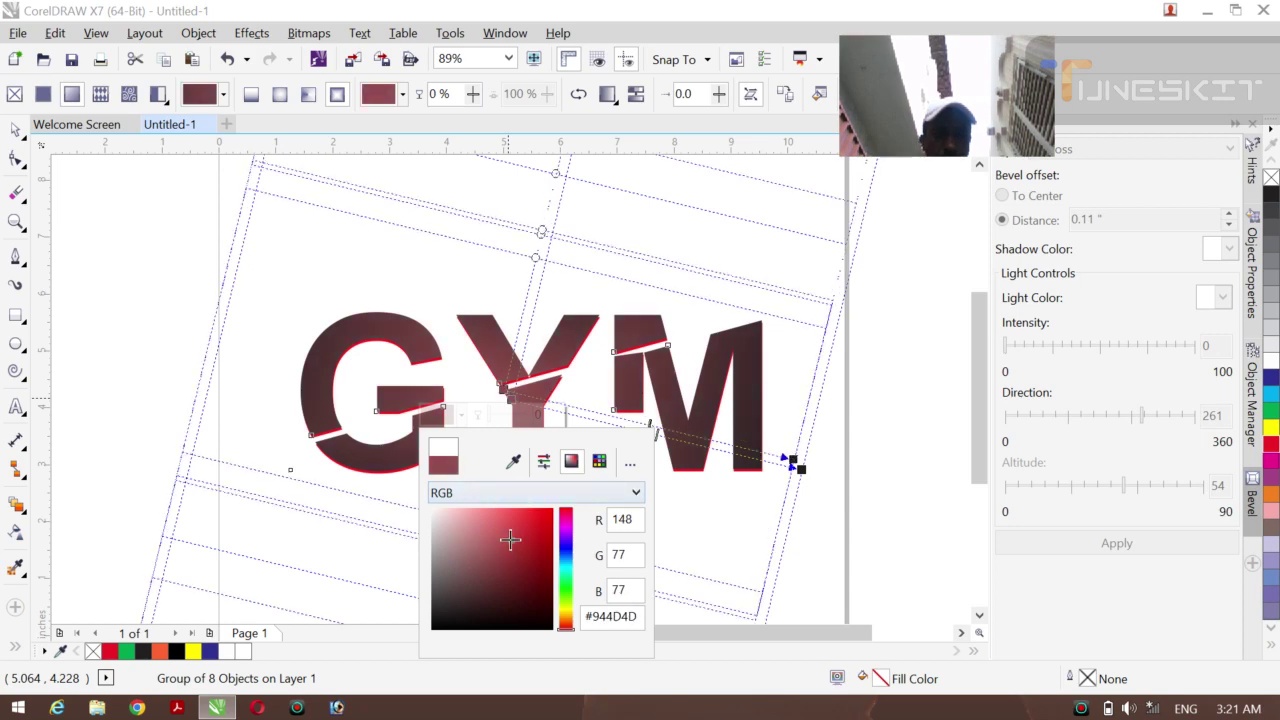
click(511, 542)
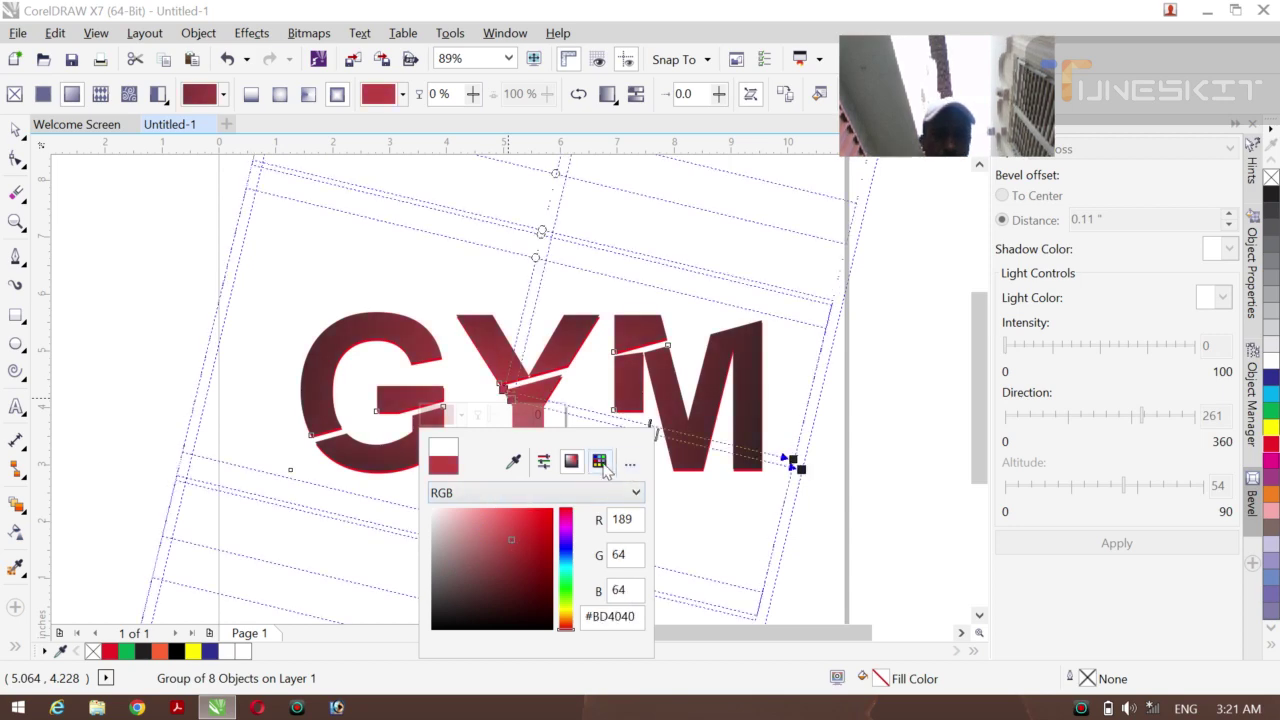
click(600, 462)
click(543, 554)
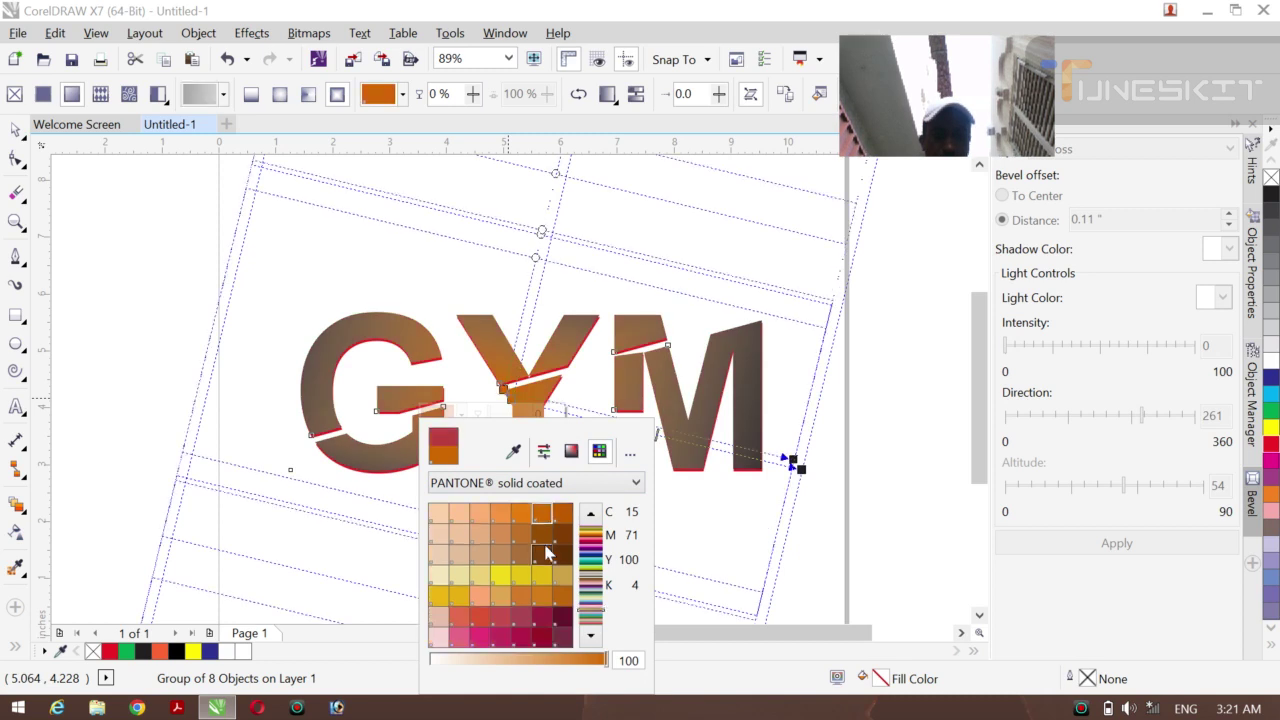
click(495, 574)
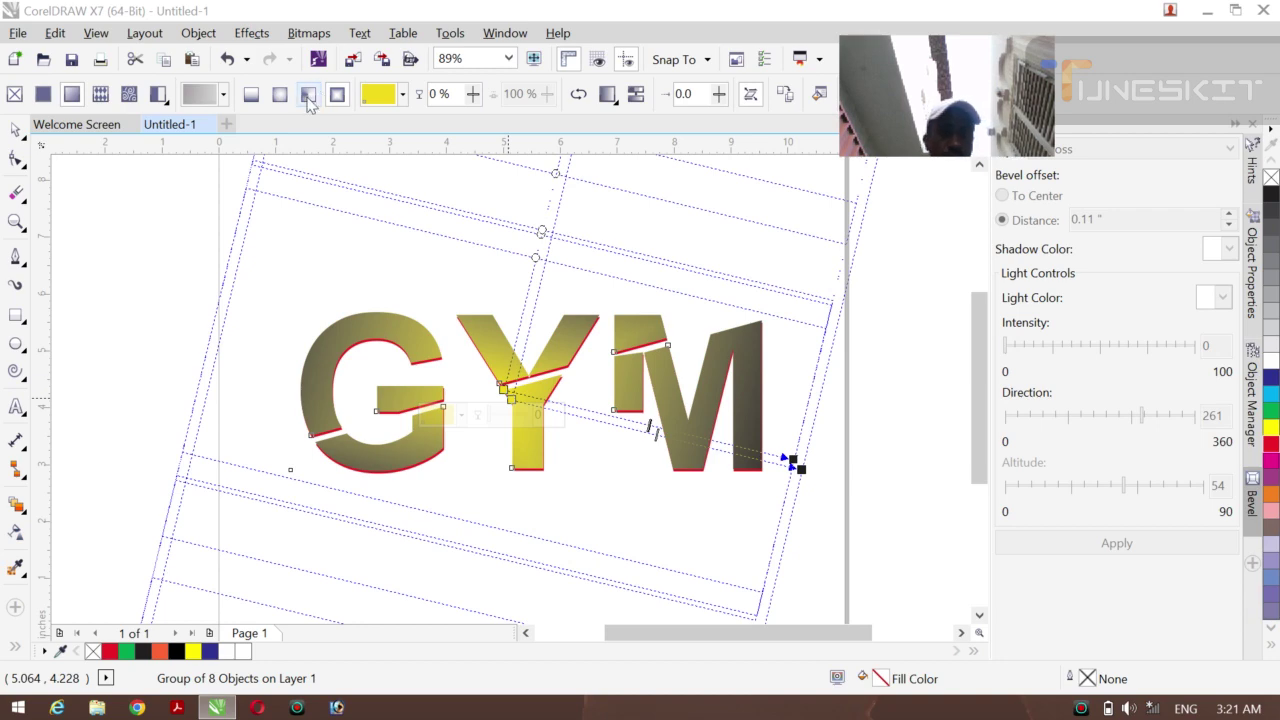
- Try the conical fountain fill, set the lettering's fill to elliptical, and give the gradient's center node 47% transparency
click(309, 98)
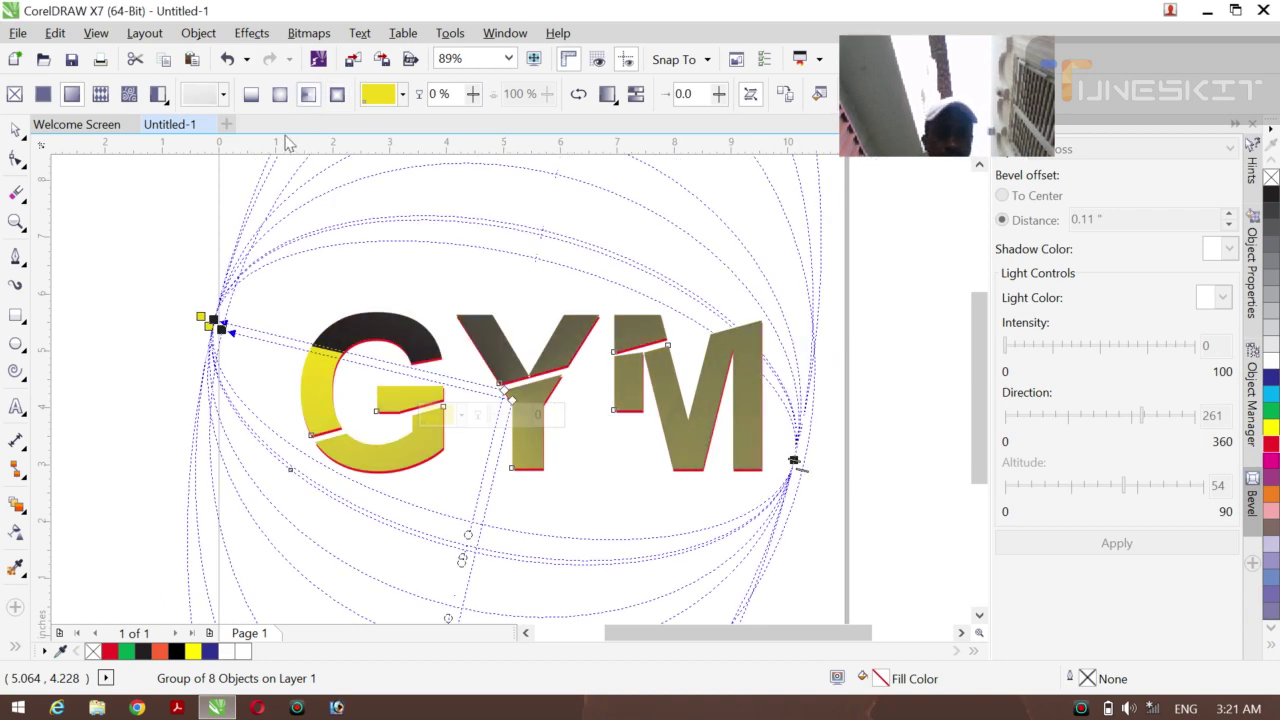
click(280, 94)
click(282, 96)
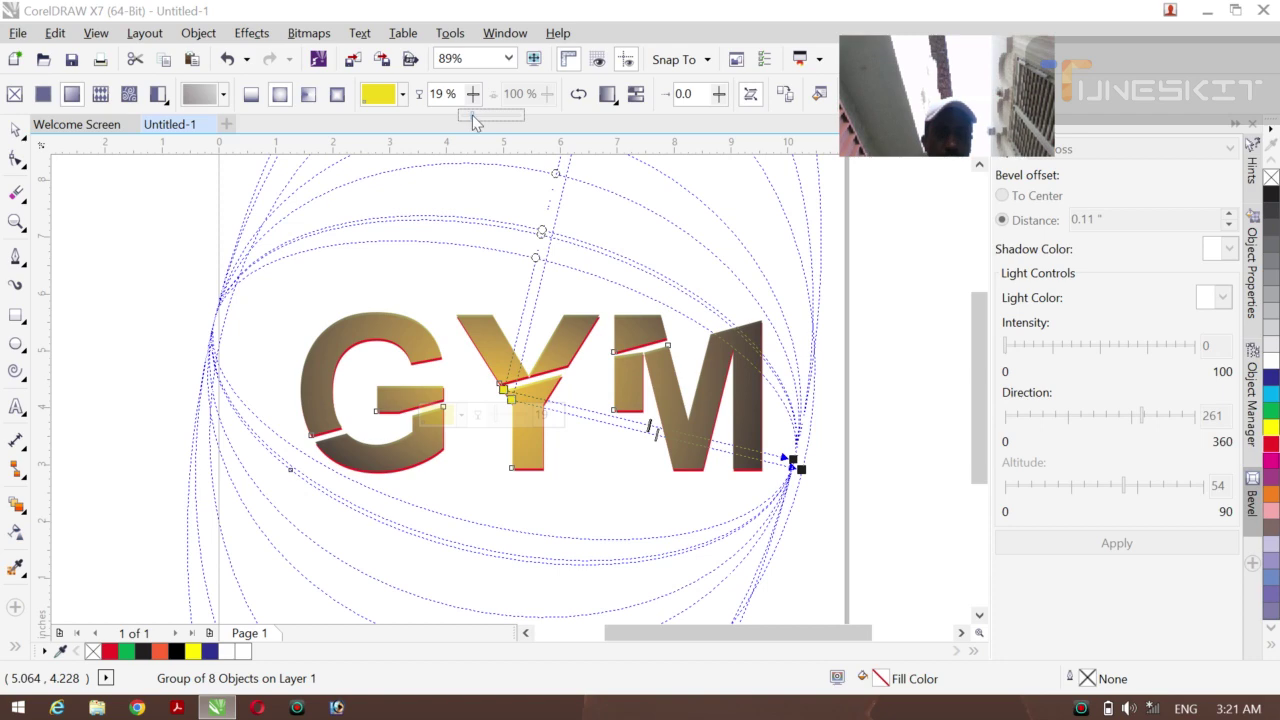
drag(475, 121, 487, 118)
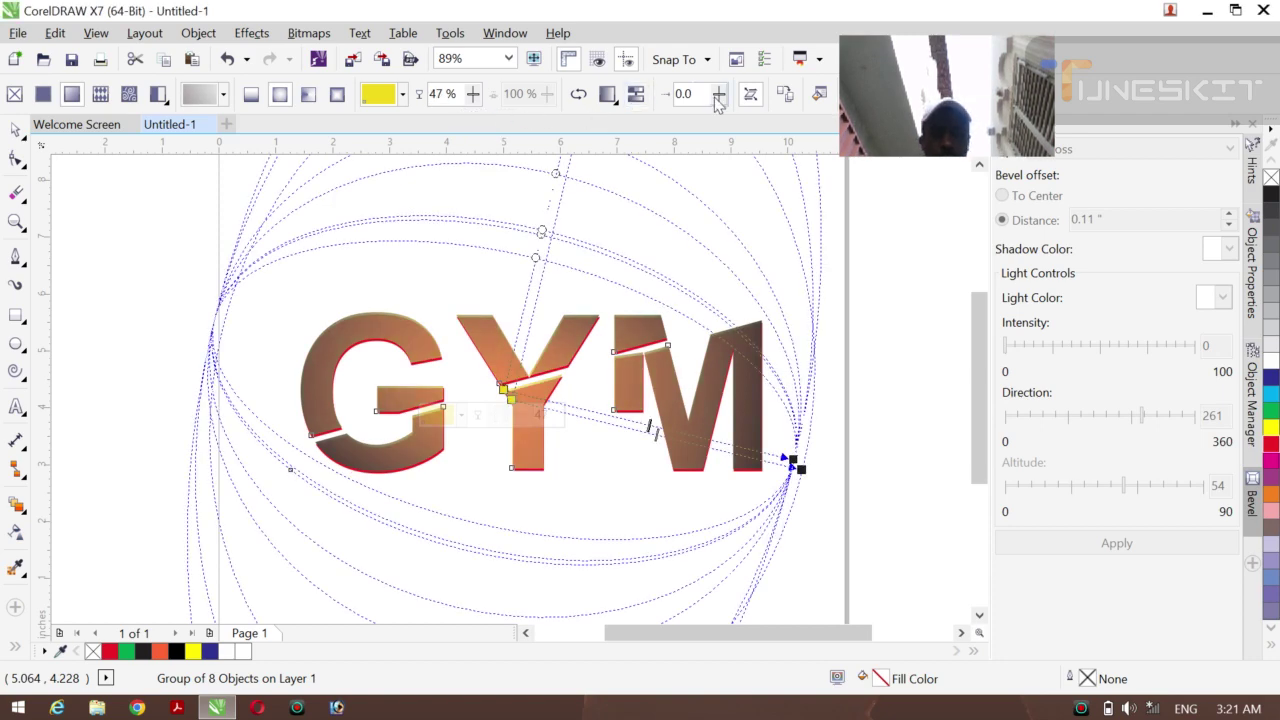
- Set the acceleration of the lettering's elliptical gradient to 87
drag(716, 122, 734, 126)
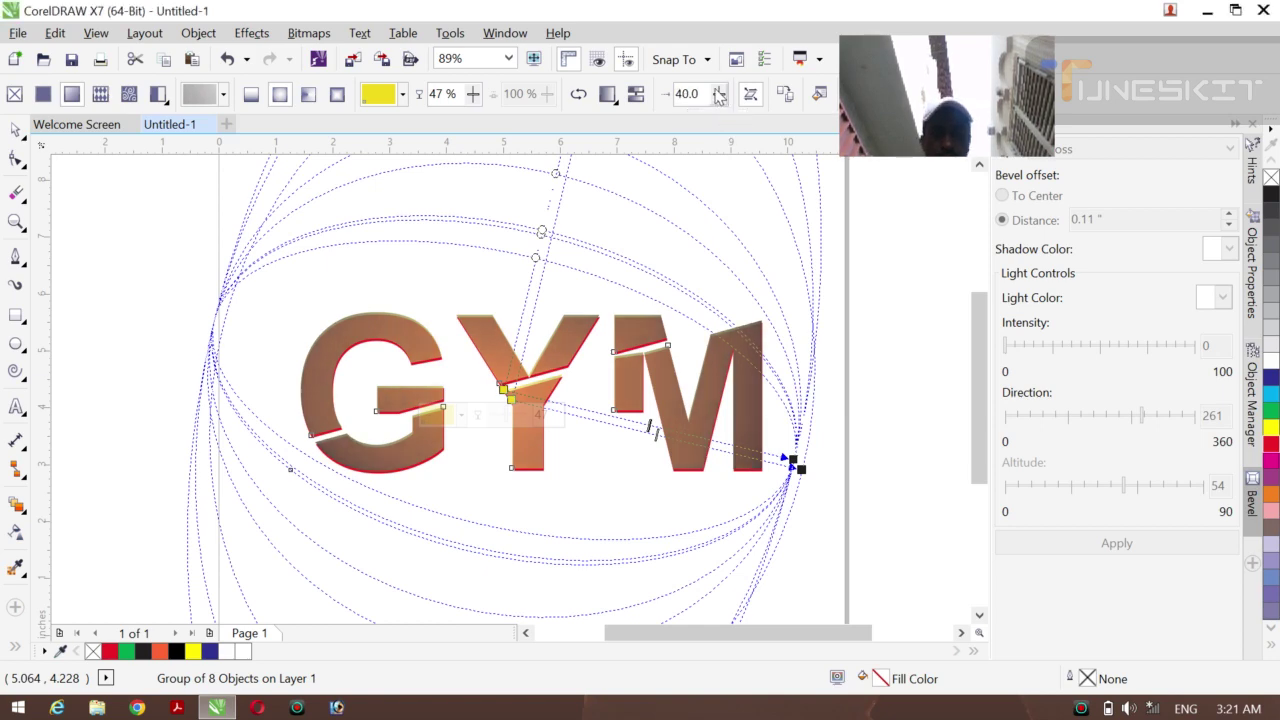
click(718, 94)
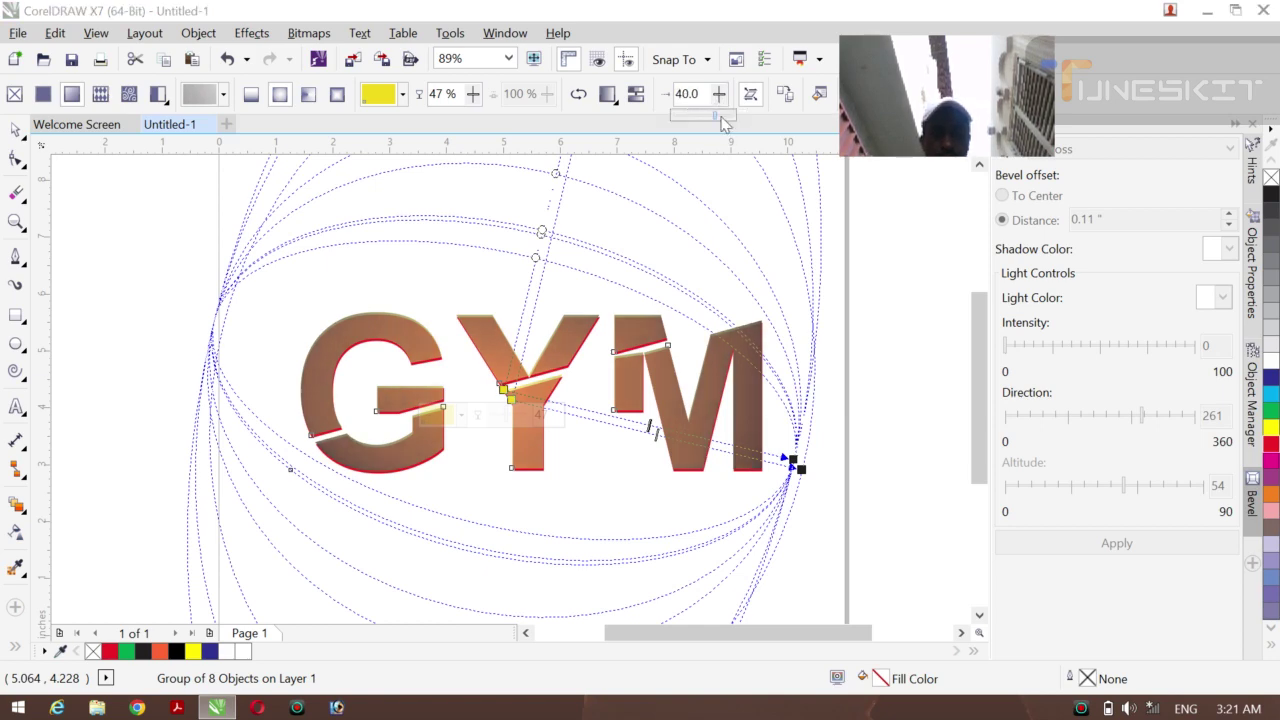
drag(723, 120, 729, 122)
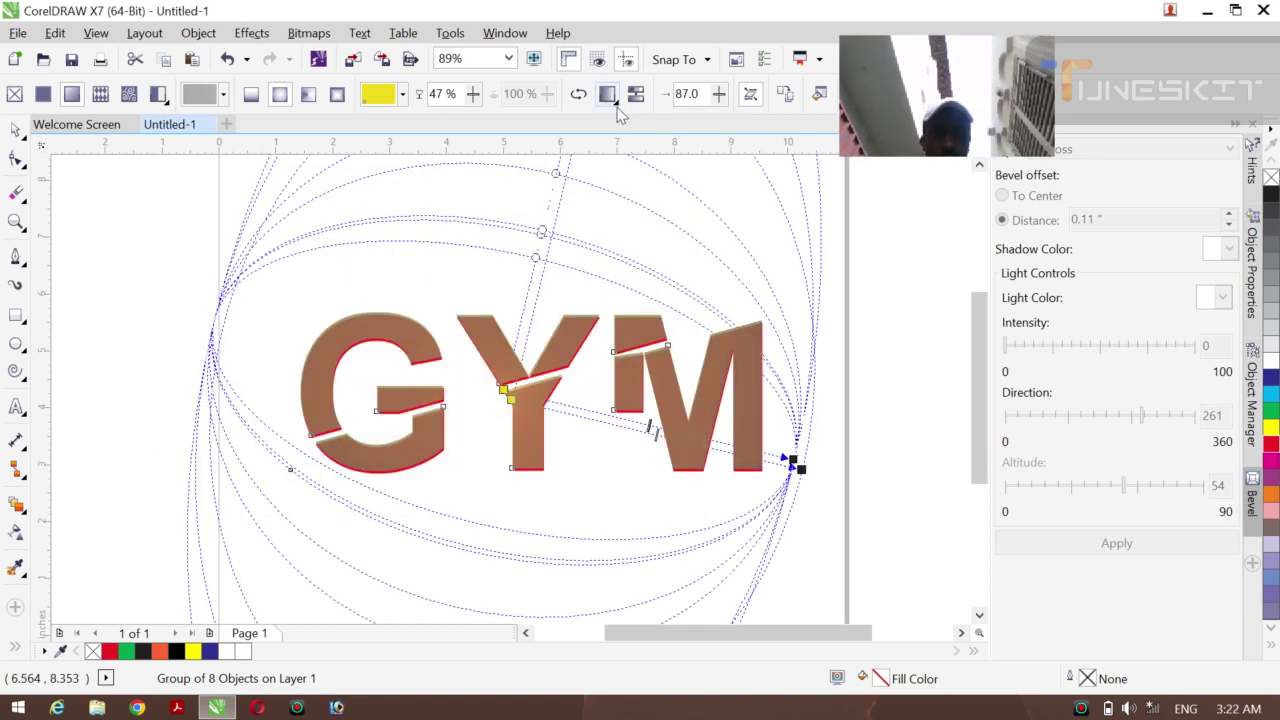
- Try the Repeat and Mirror and Repeat arrangements on the lettering's gradient, and return it to Default Fountain Fill
click(614, 98)
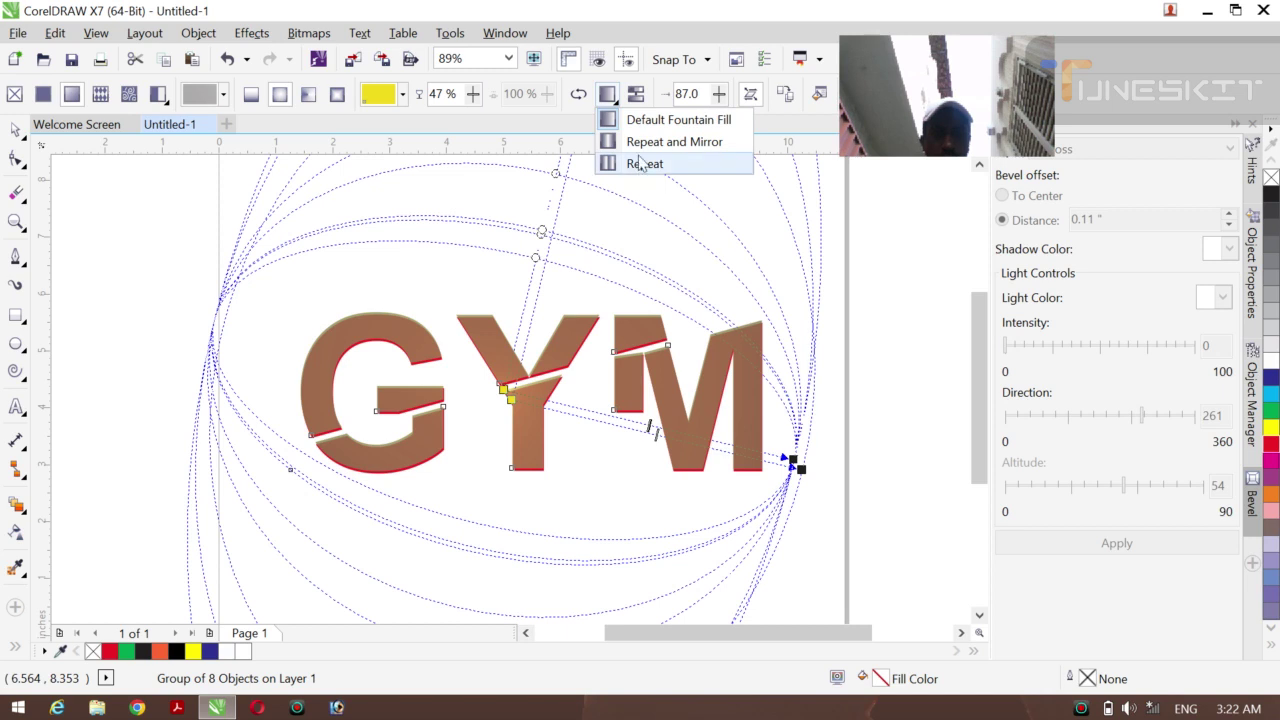
click(641, 145)
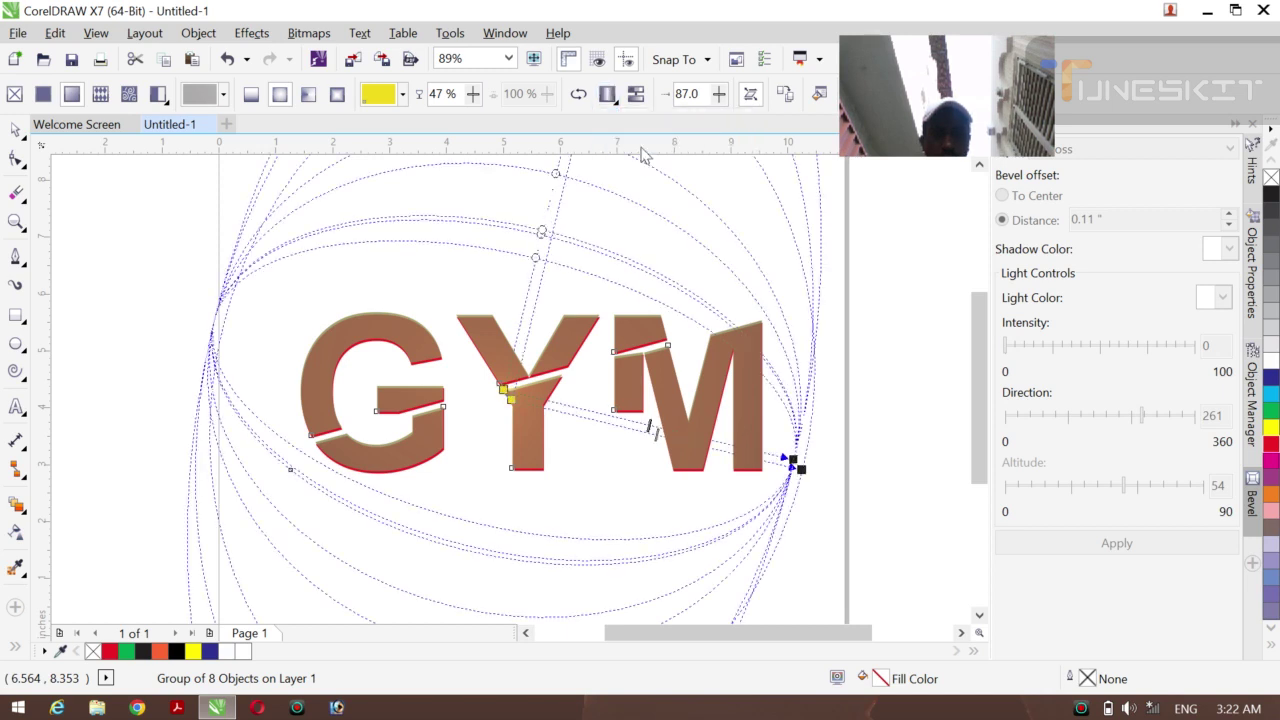
click(614, 98)
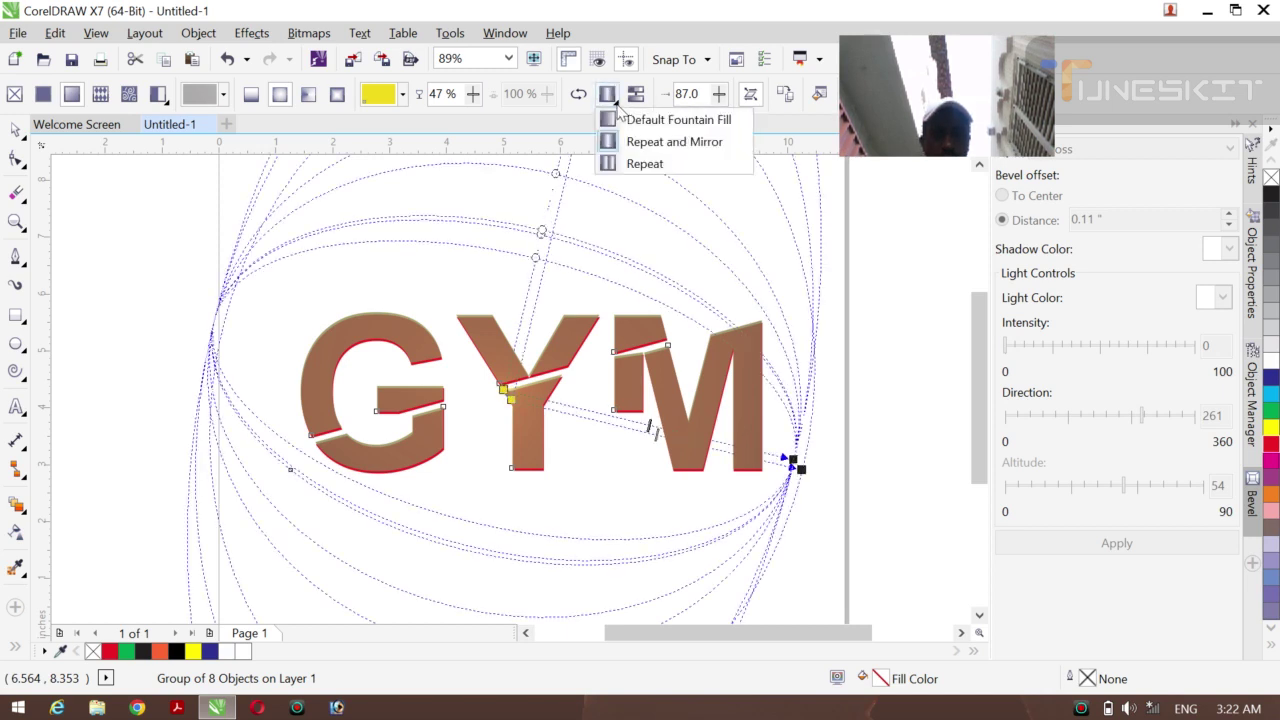
click(644, 163)
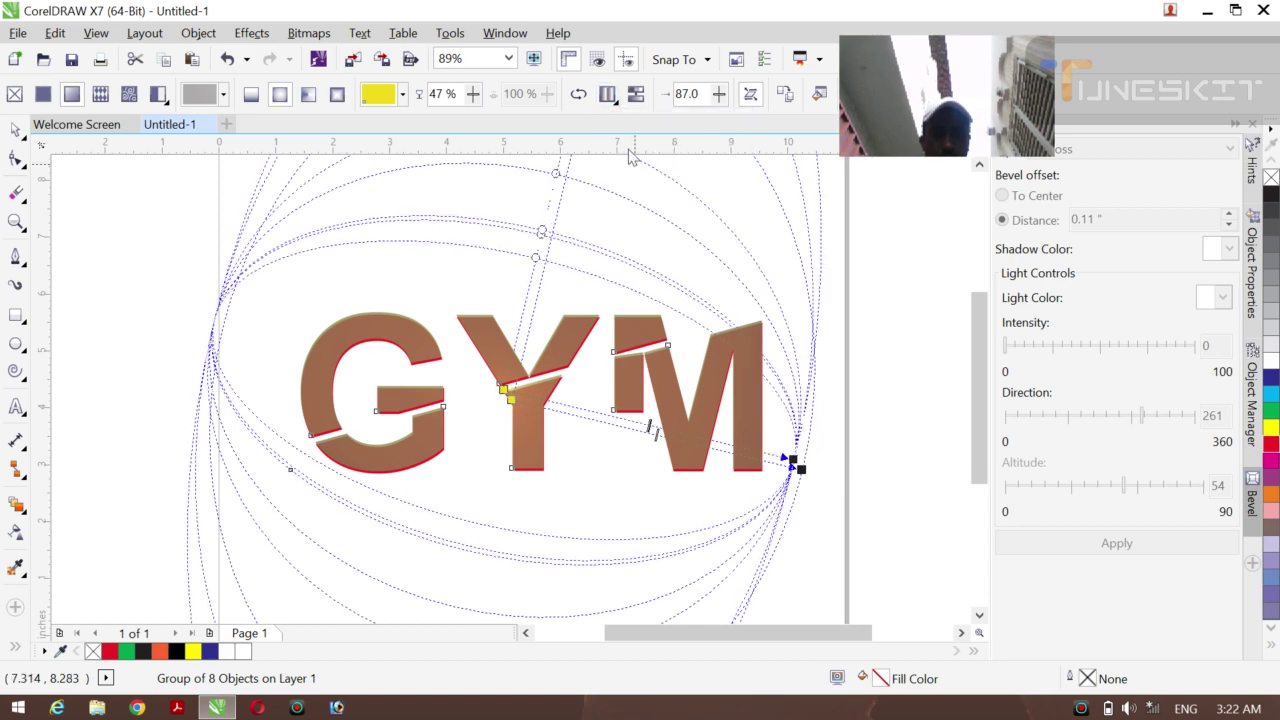
click(614, 98)
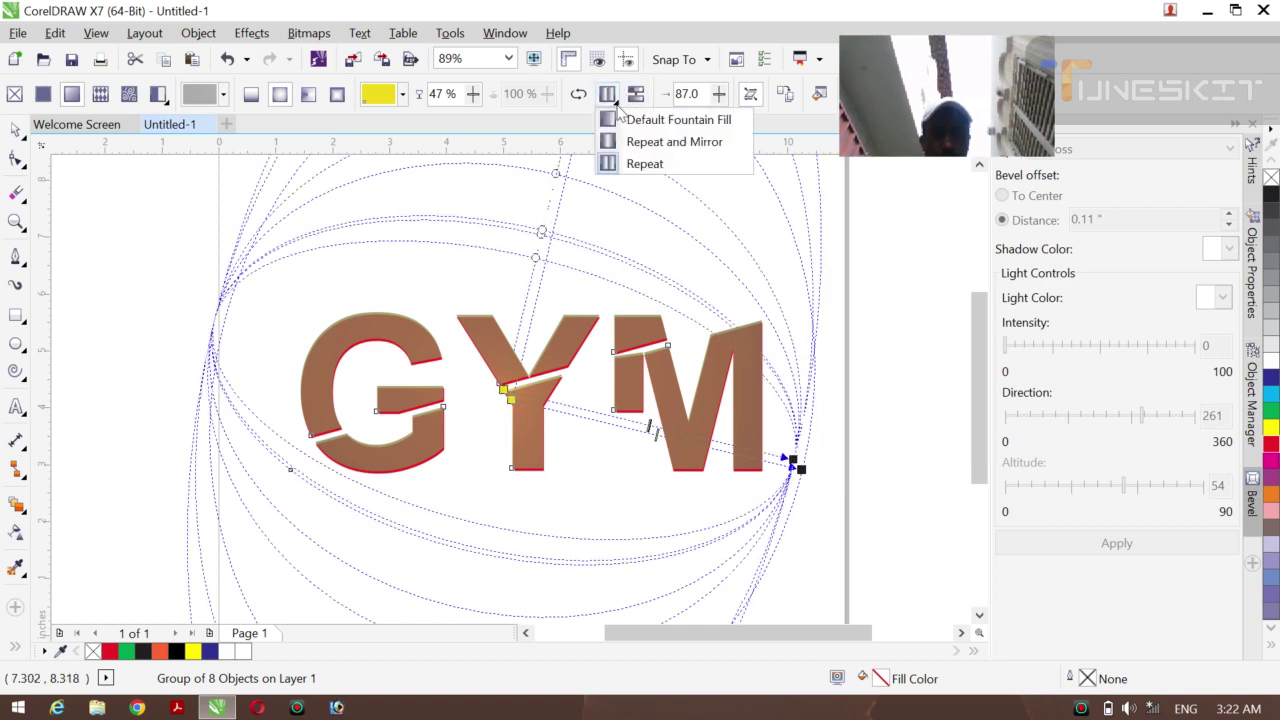
click(630, 121)
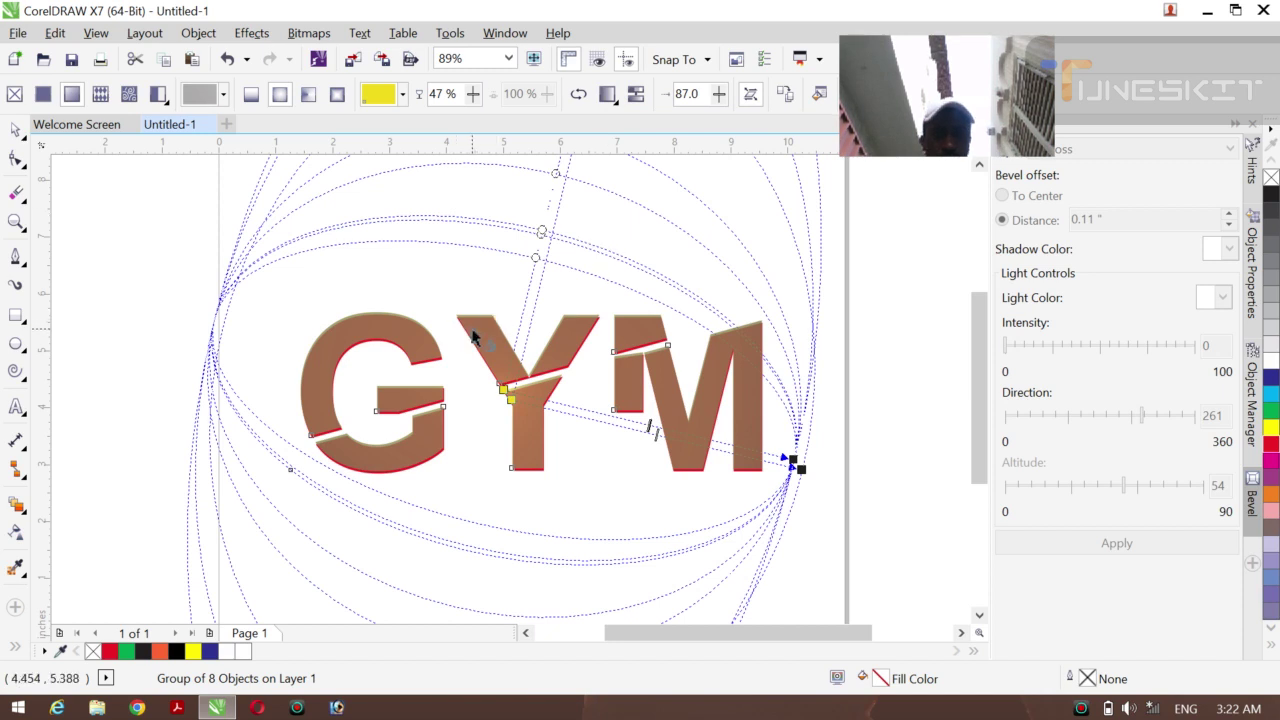
- Redraw the gradient from white at the Y's fork to black beside its stem, stretch it sideways past the M, and clear the selection
drag(476, 338, 516, 392)
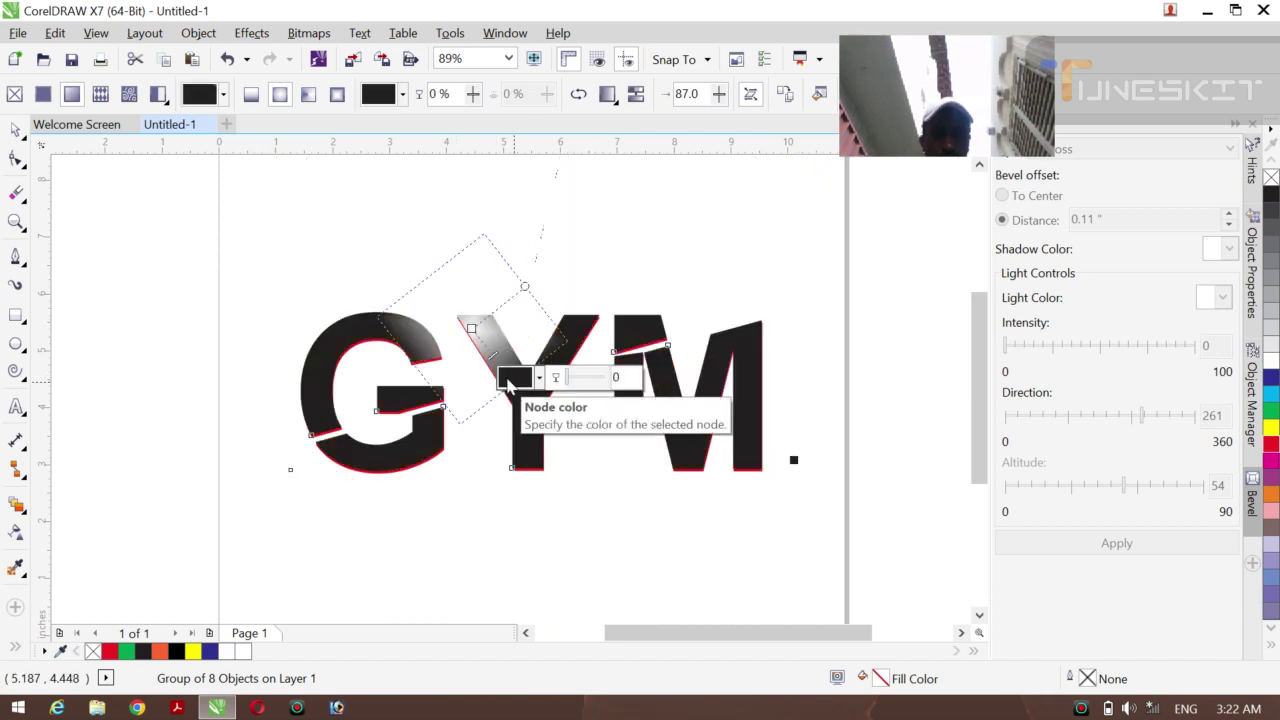
drag(524, 287, 549, 263)
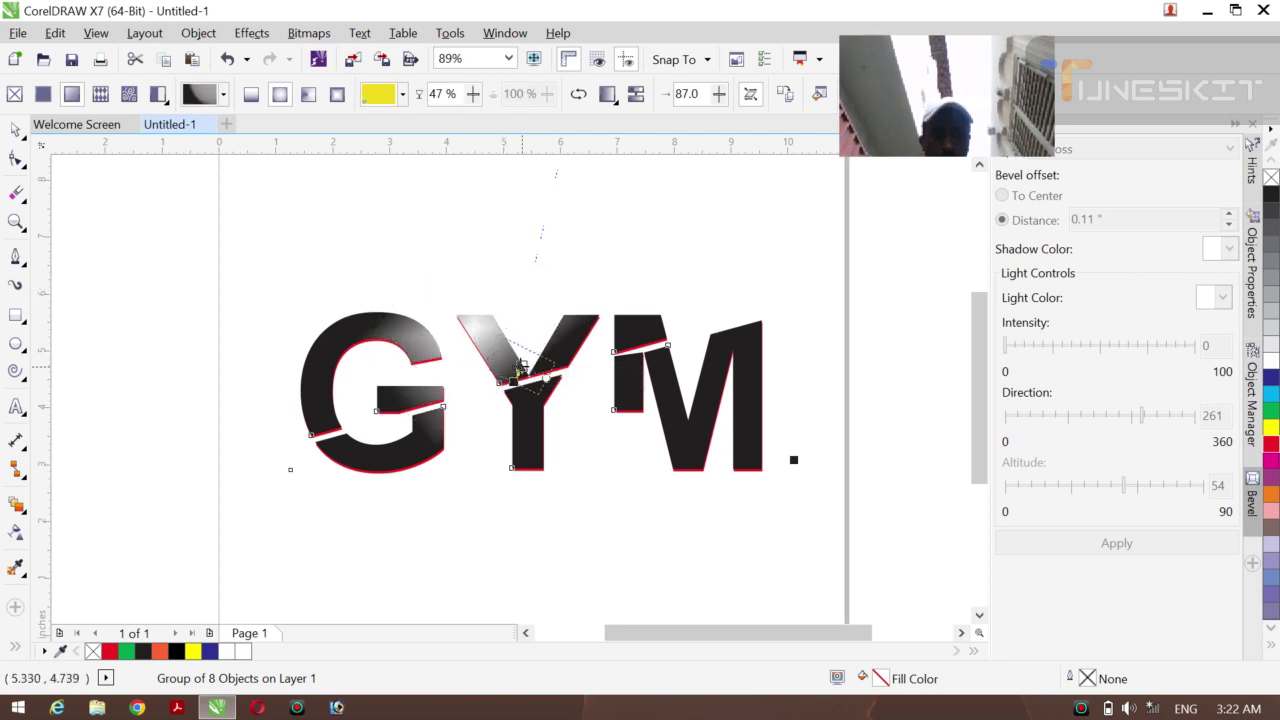
drag(471, 328, 522, 372)
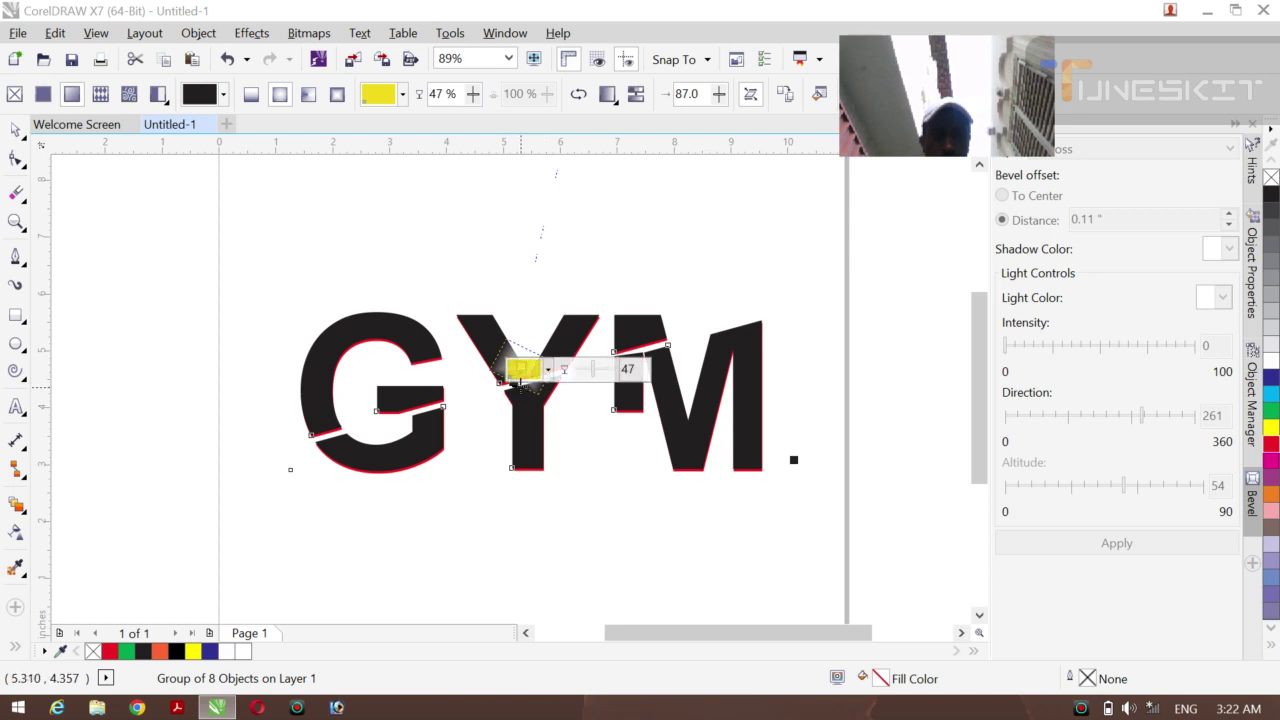
drag(521, 372, 603, 484)
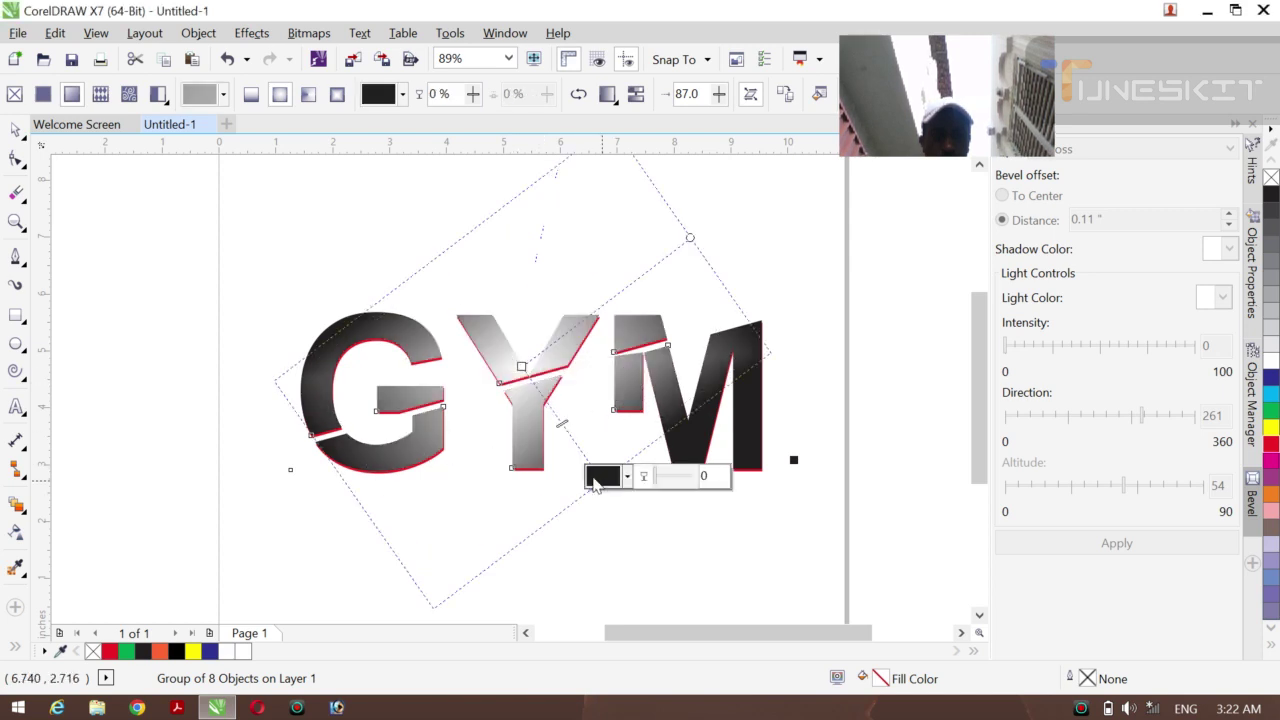
drag(521, 367, 508, 363)
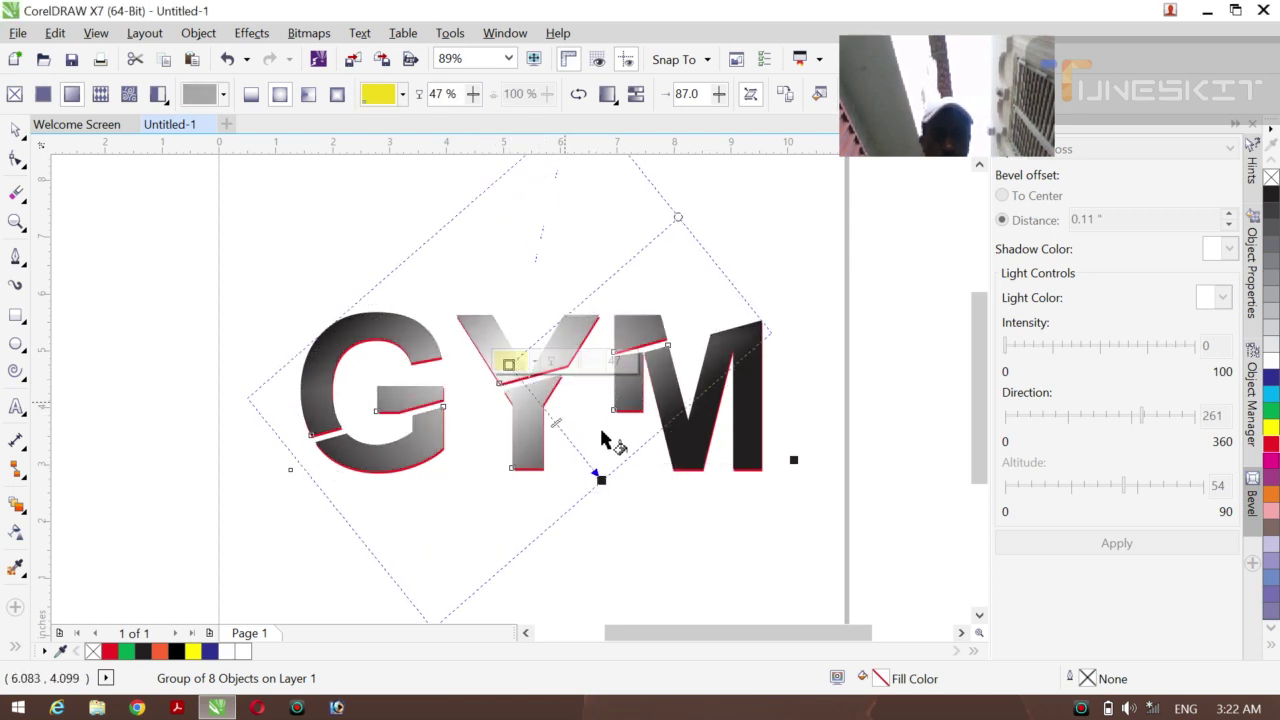
drag(600, 478, 553, 438)
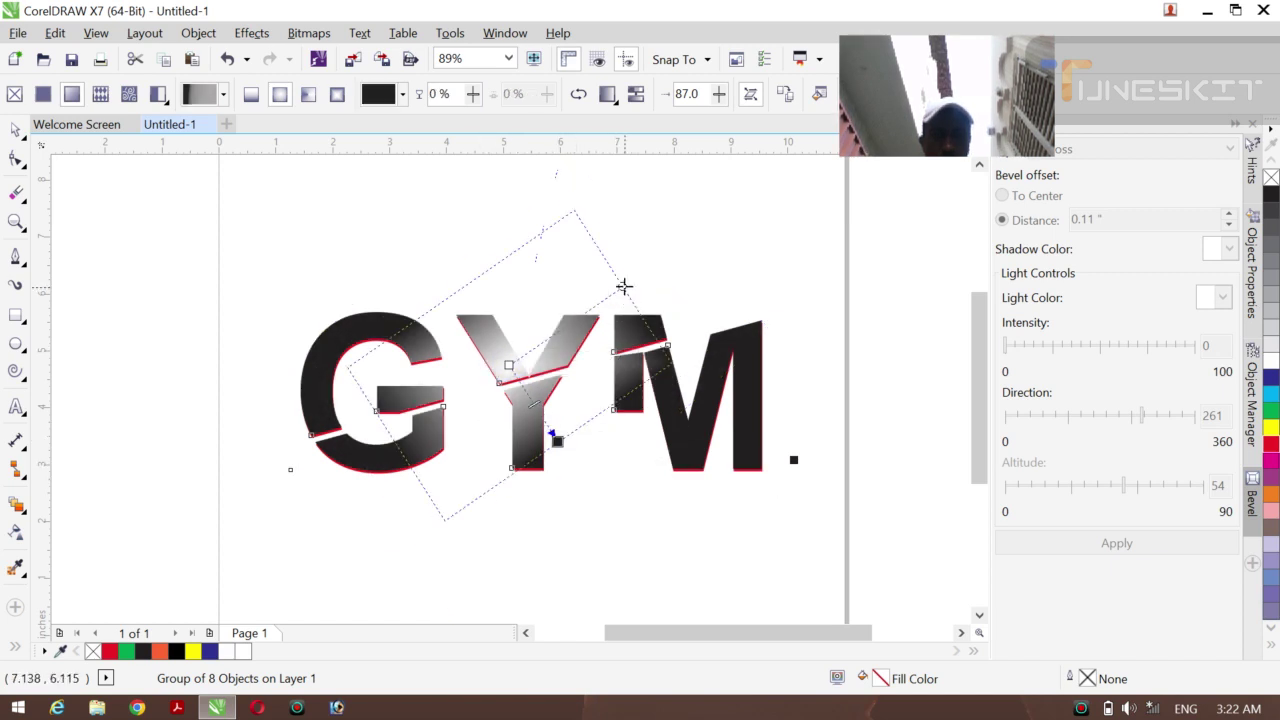
drag(622, 287, 772, 368)
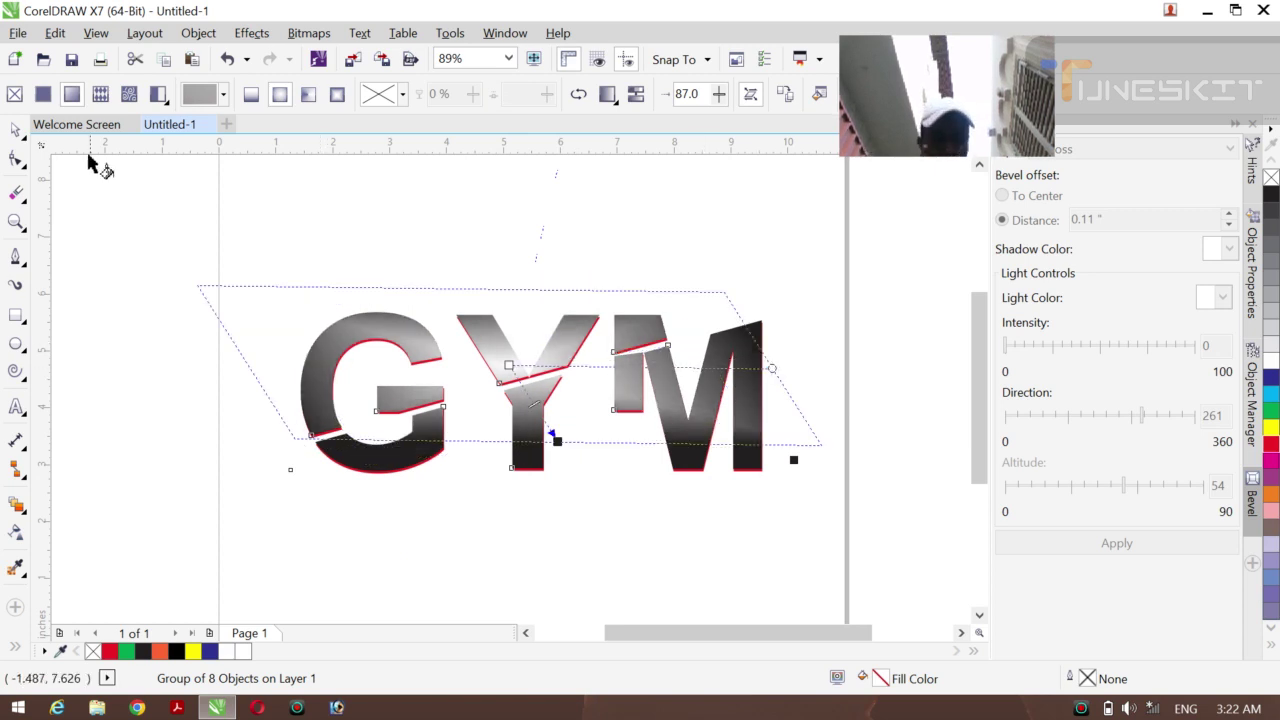
click(27, 146)
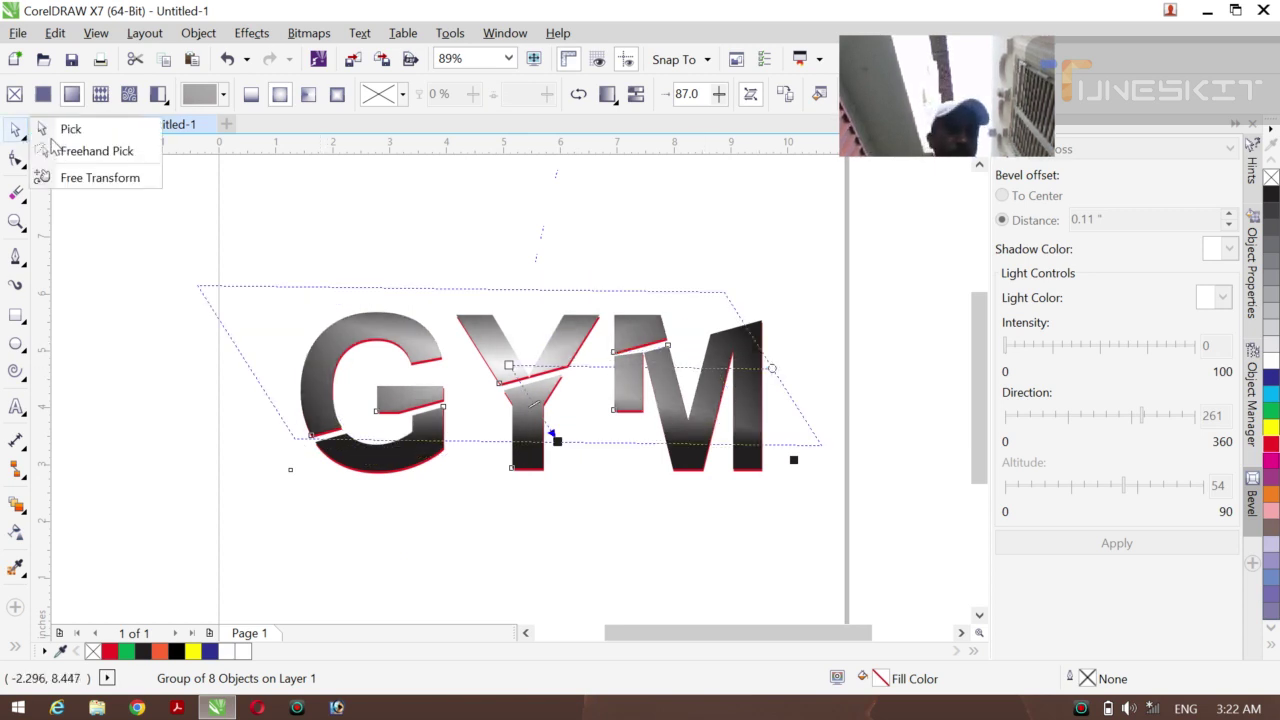
click(55, 126)
click(144, 350)
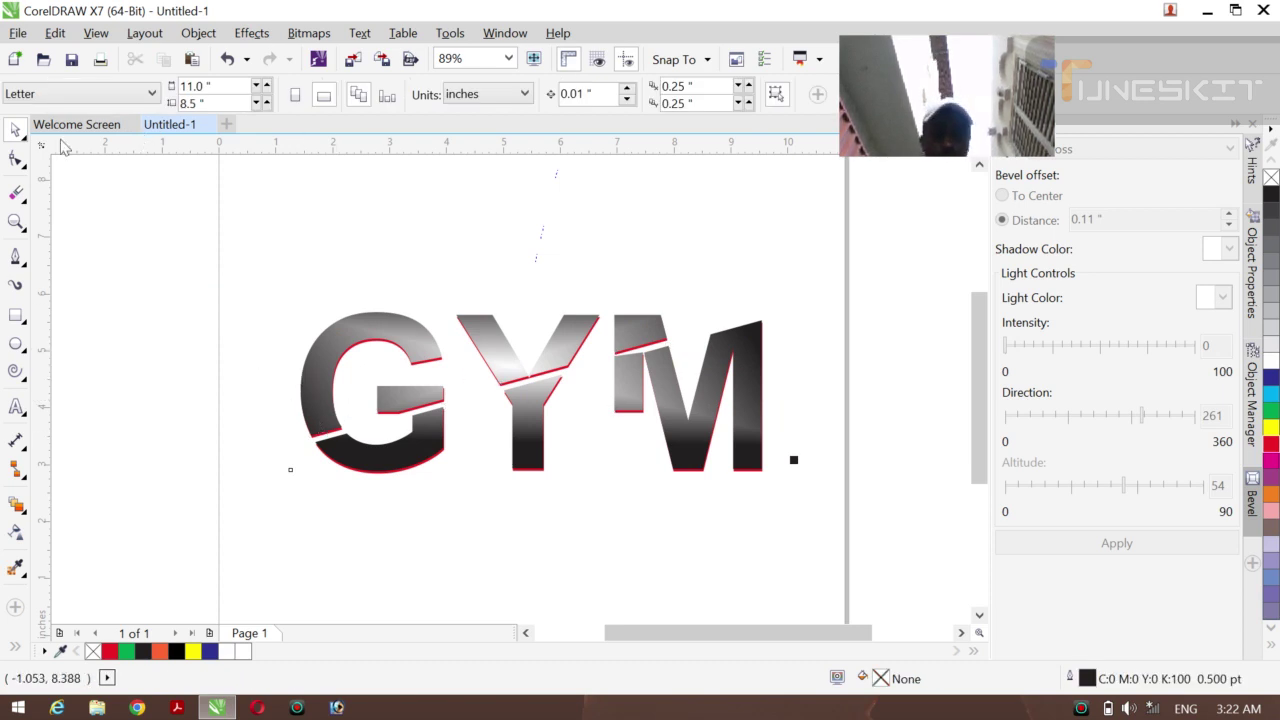
click(27, 146)
click(80, 210)
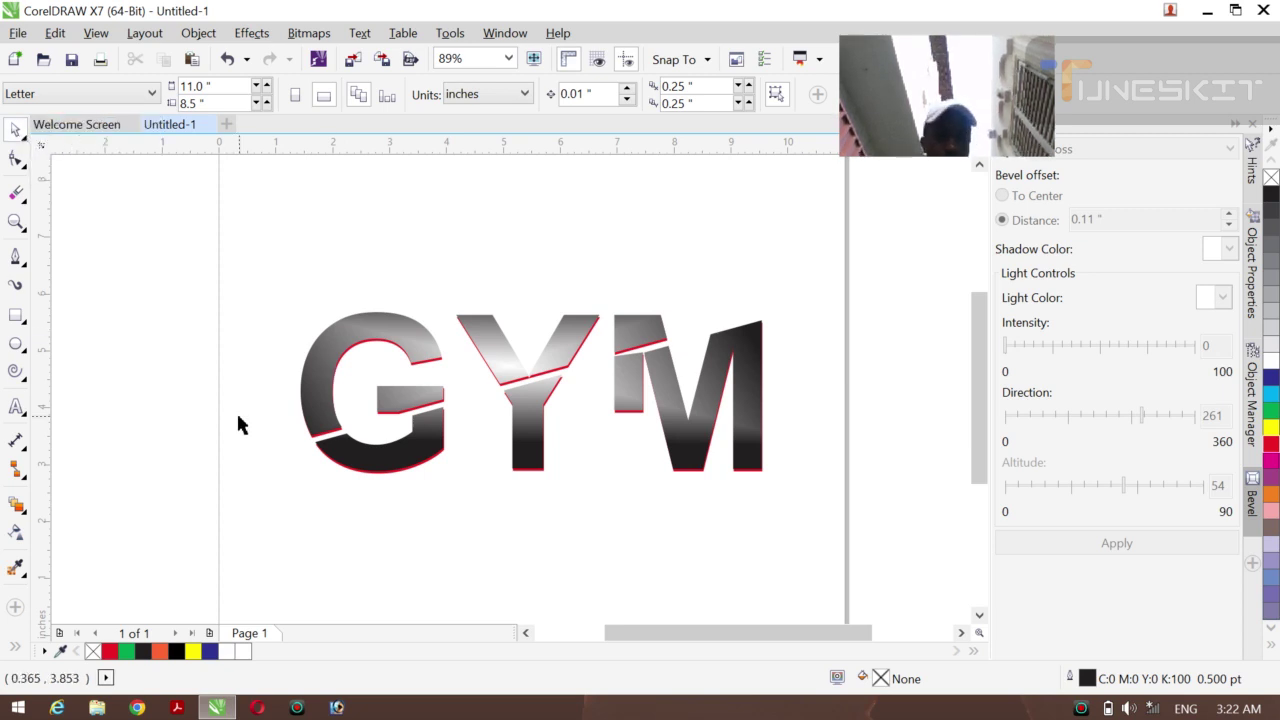
- Add a page-sized rectangle behind the lettering, try a black fill, fill it yellow, and deselect it
double_click(18, 317)
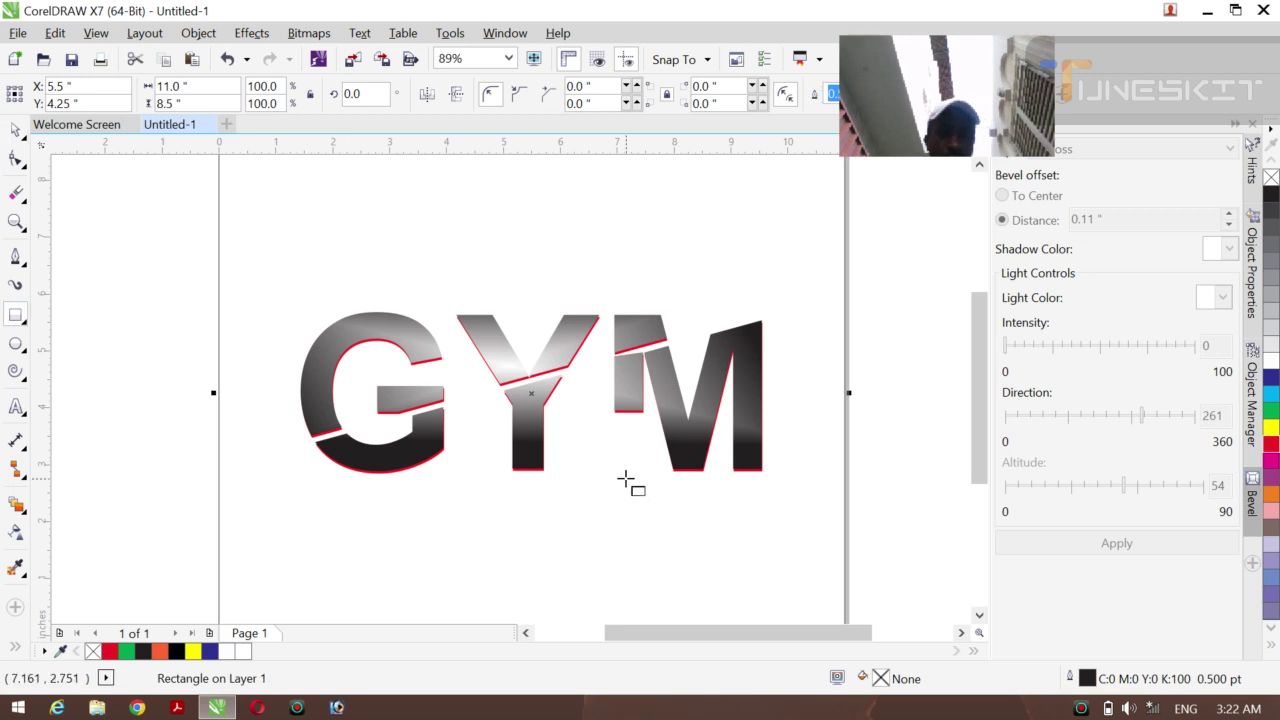
click(1273, 193)
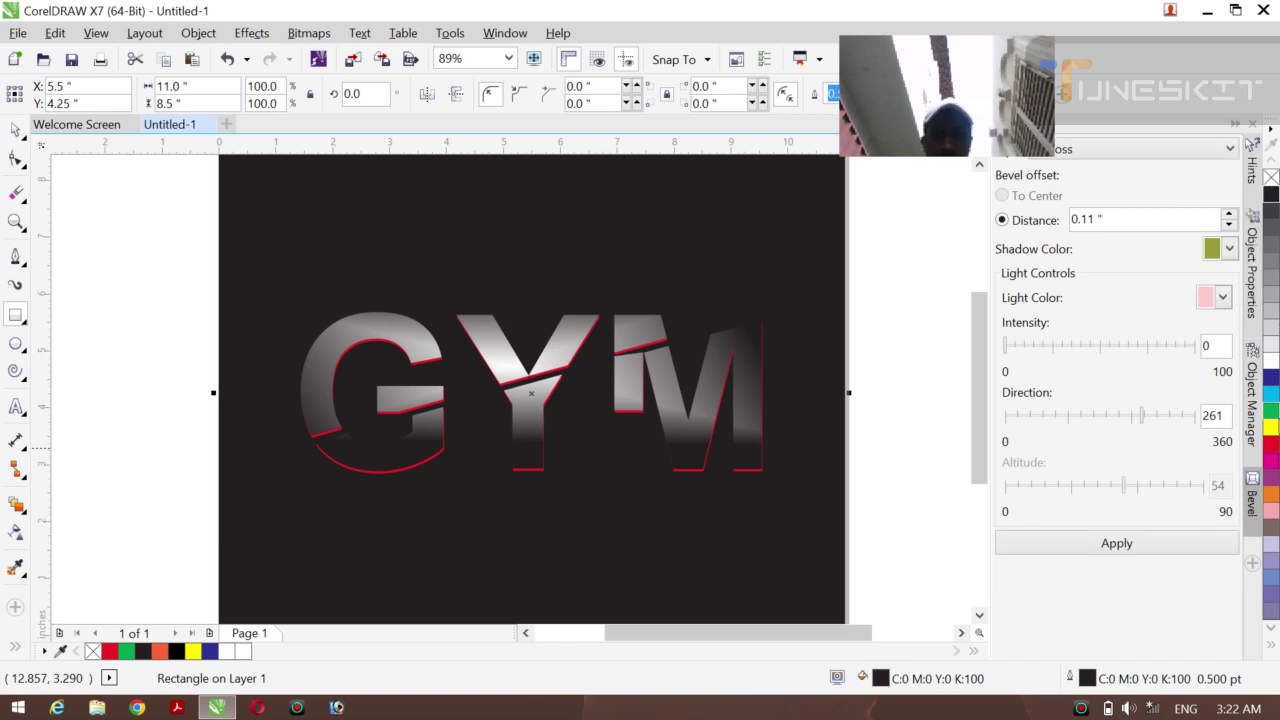
click(1270, 428)
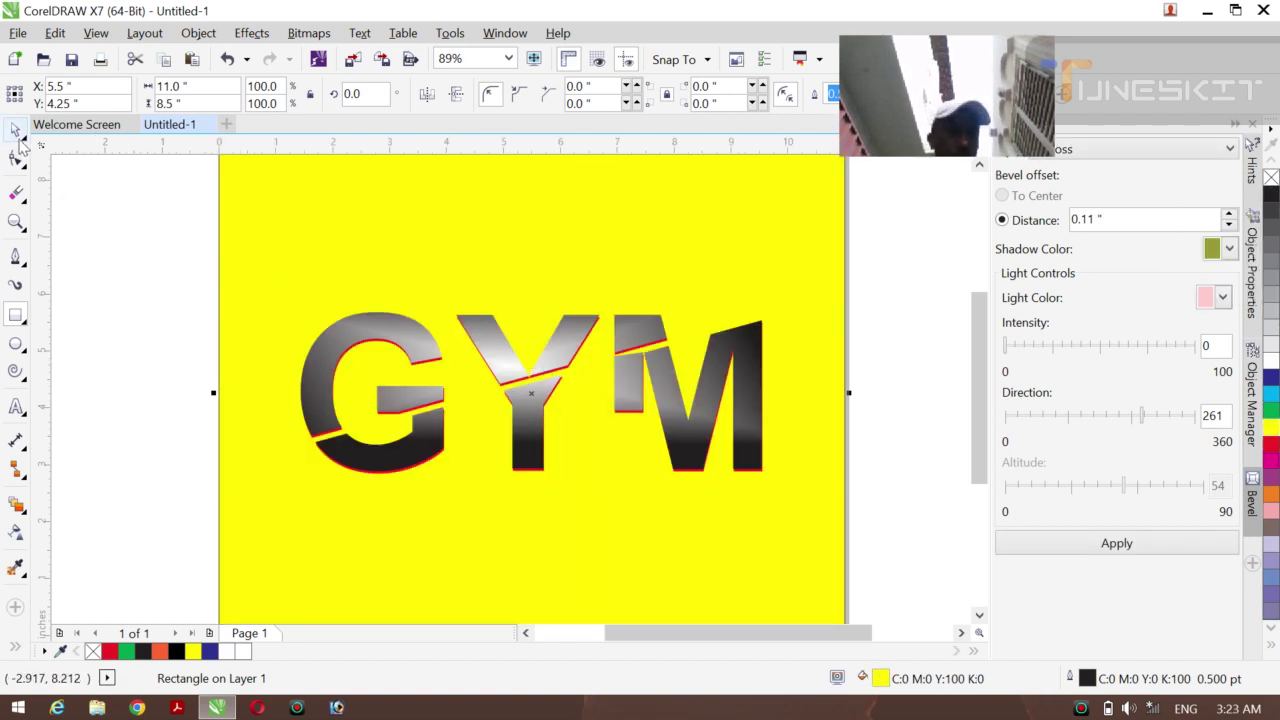
click(84, 254)
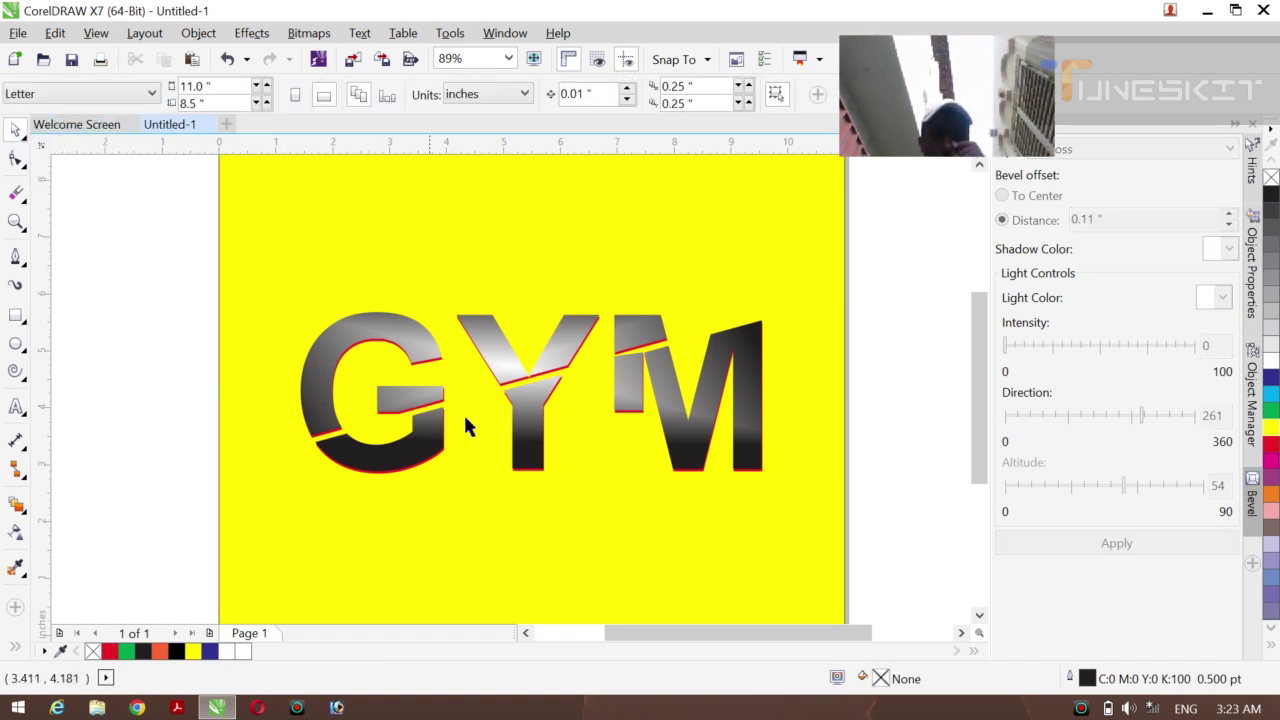
key(z)
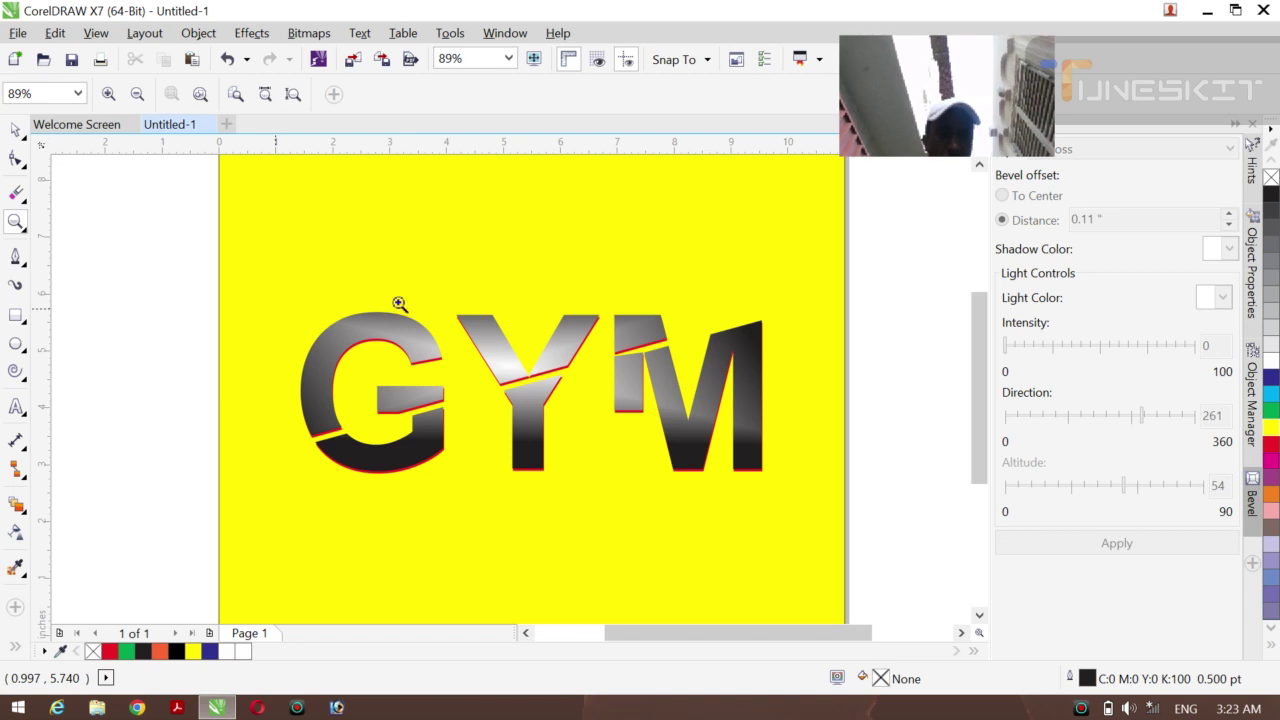
drag(274, 297, 777, 490)
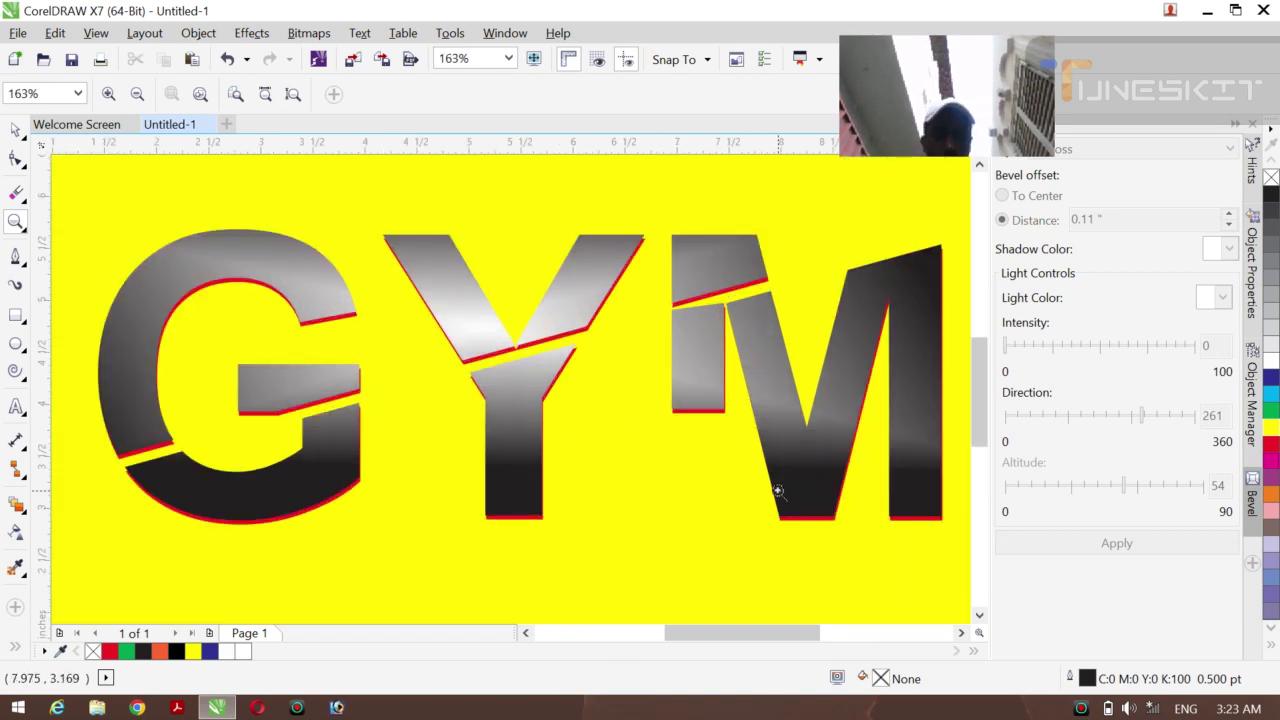
click(24, 136)
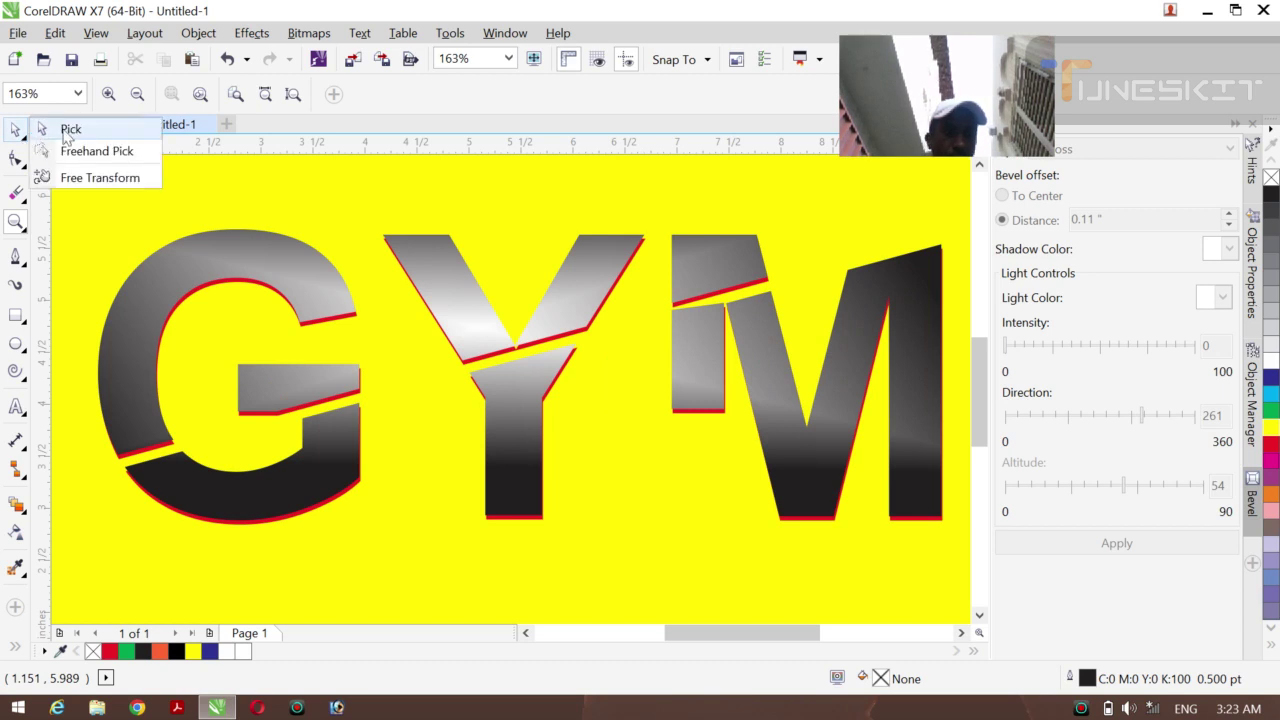
click(66, 136)
click(100, 172)
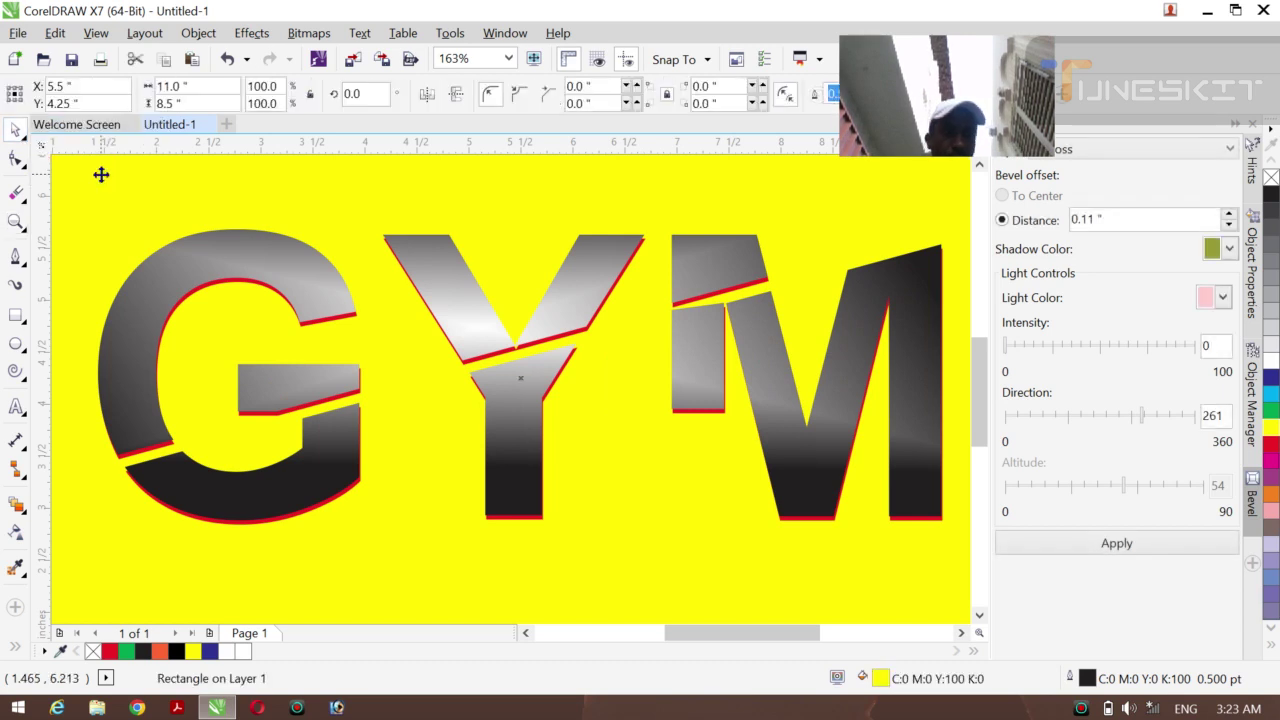
click(580, 305)
right_click(580, 300)
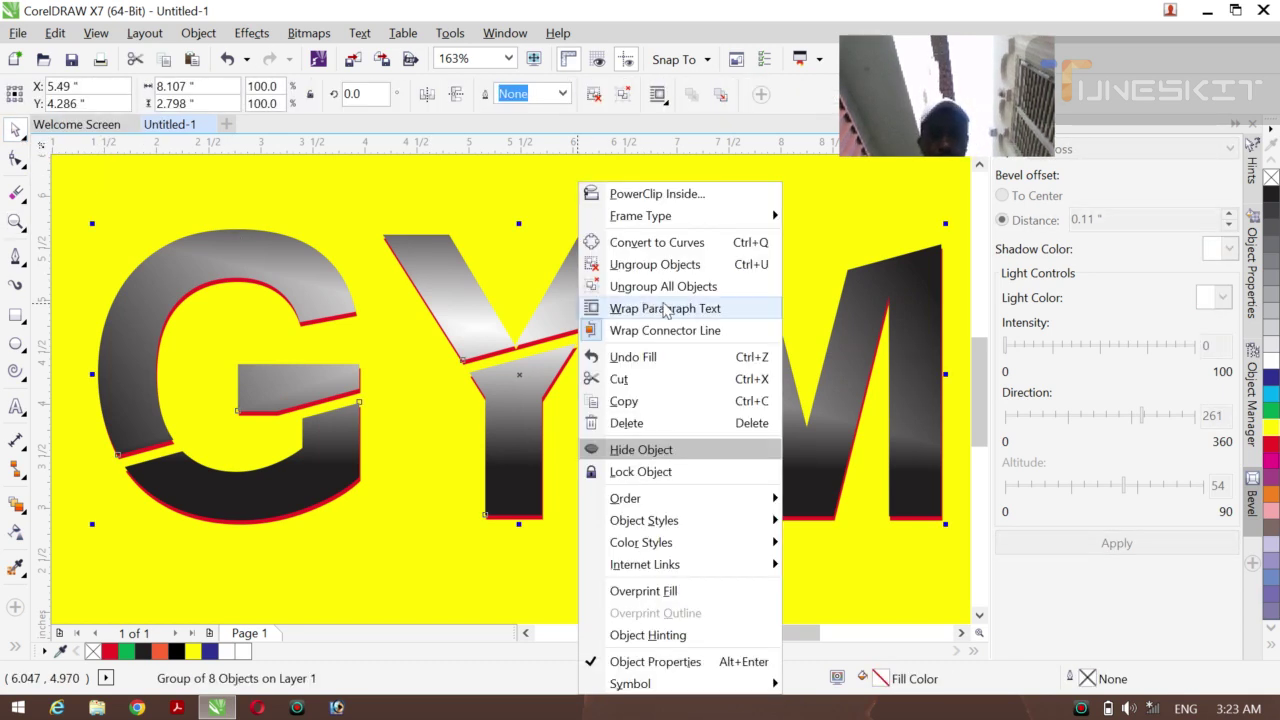
click(676, 275)
click(603, 289)
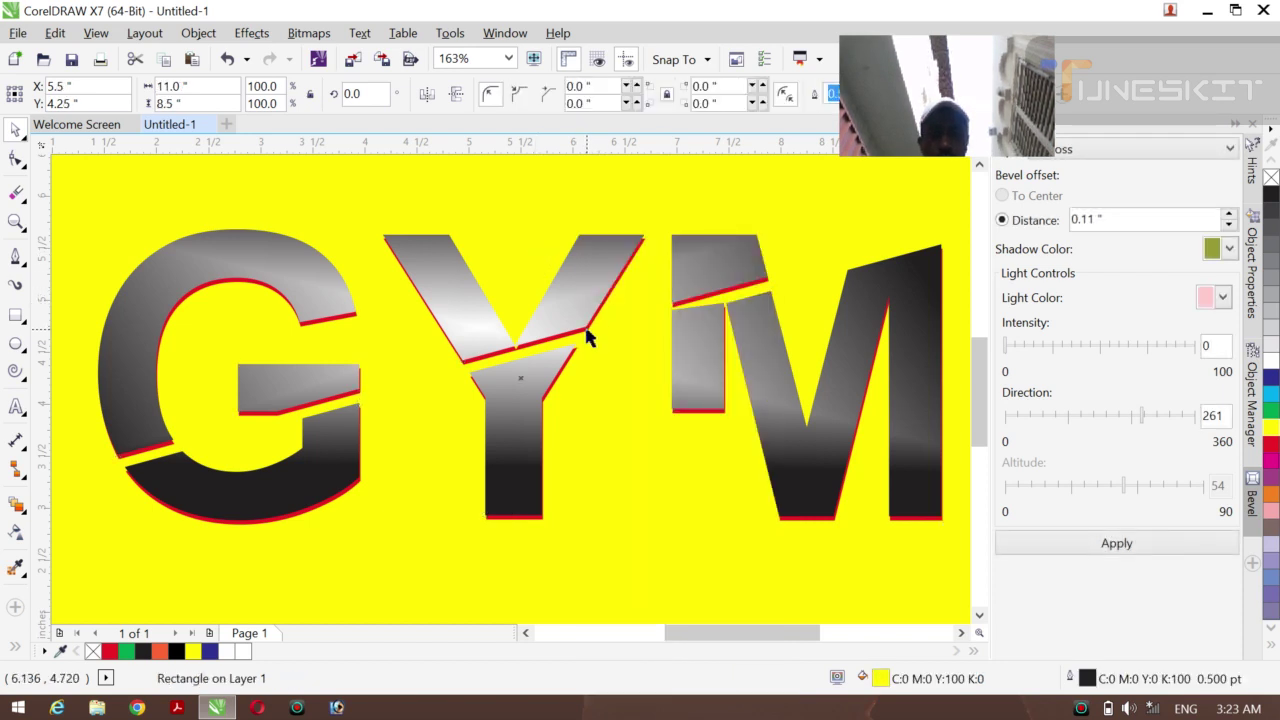
- Try a black fill on the red offset copy behind the GYM lettering, undo it, and select the yellow background rectangle
key(ctrl+z)
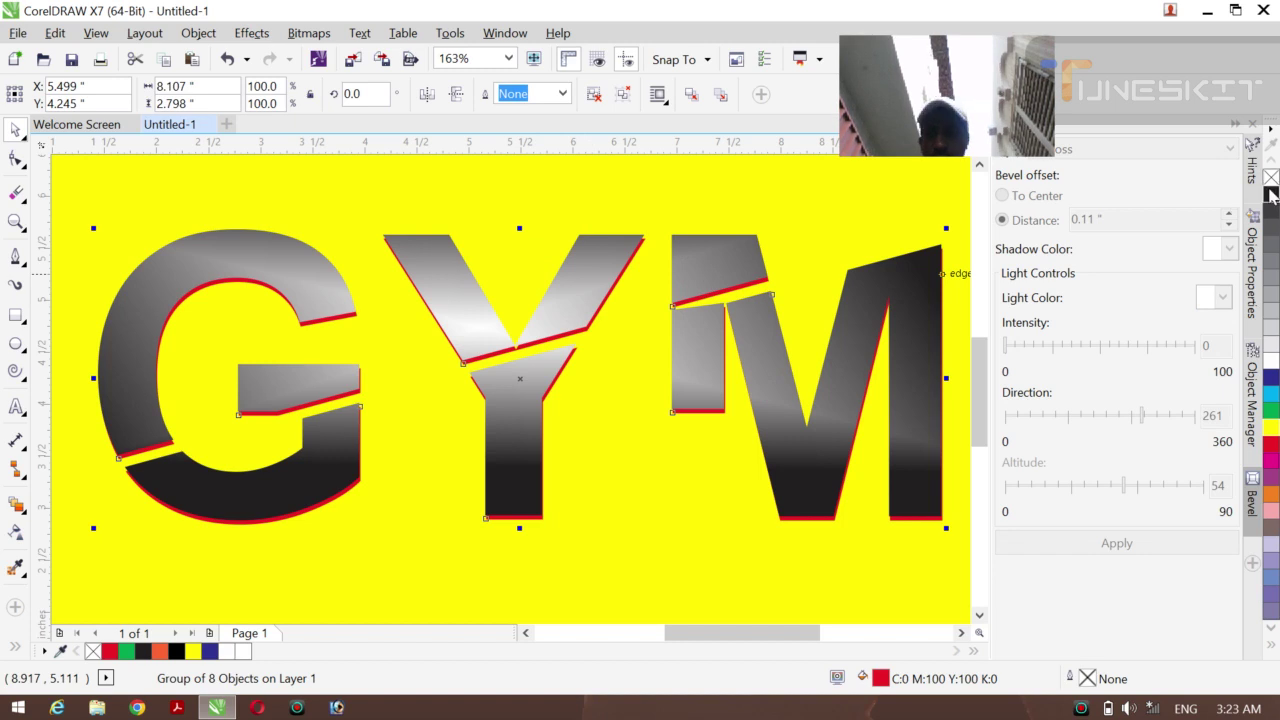
right_click(1271, 196)
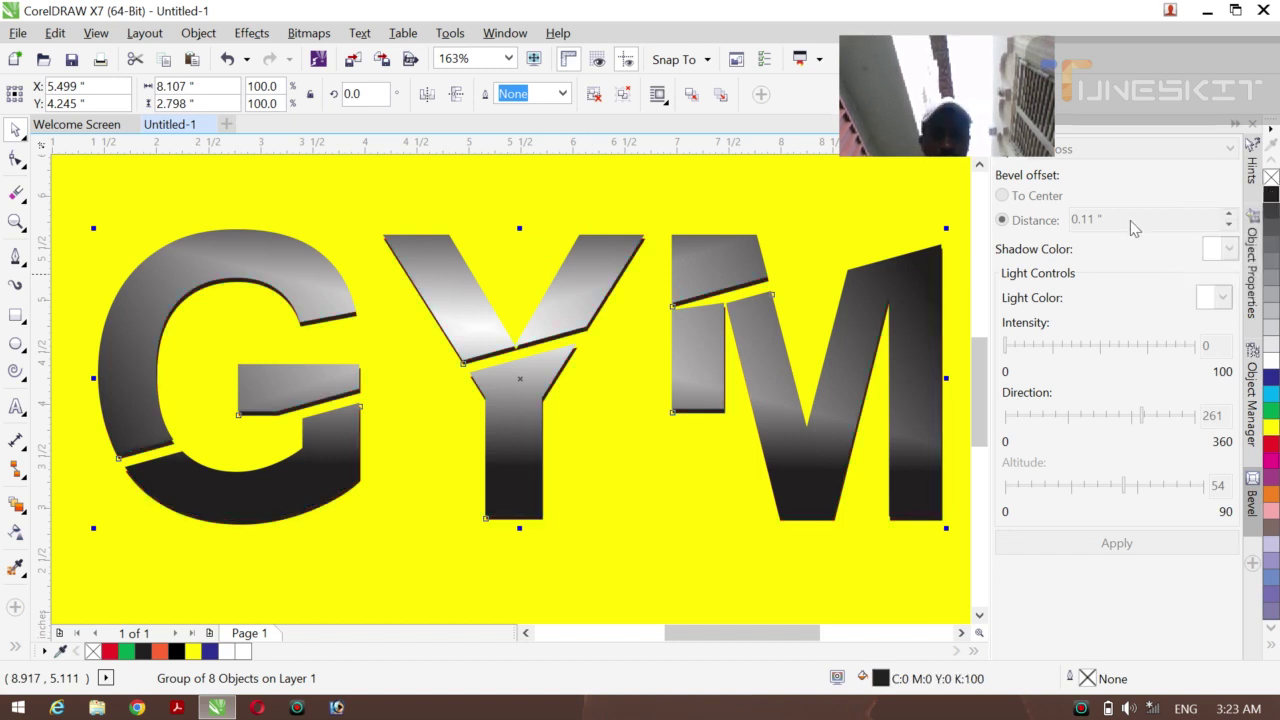
click(577, 196)
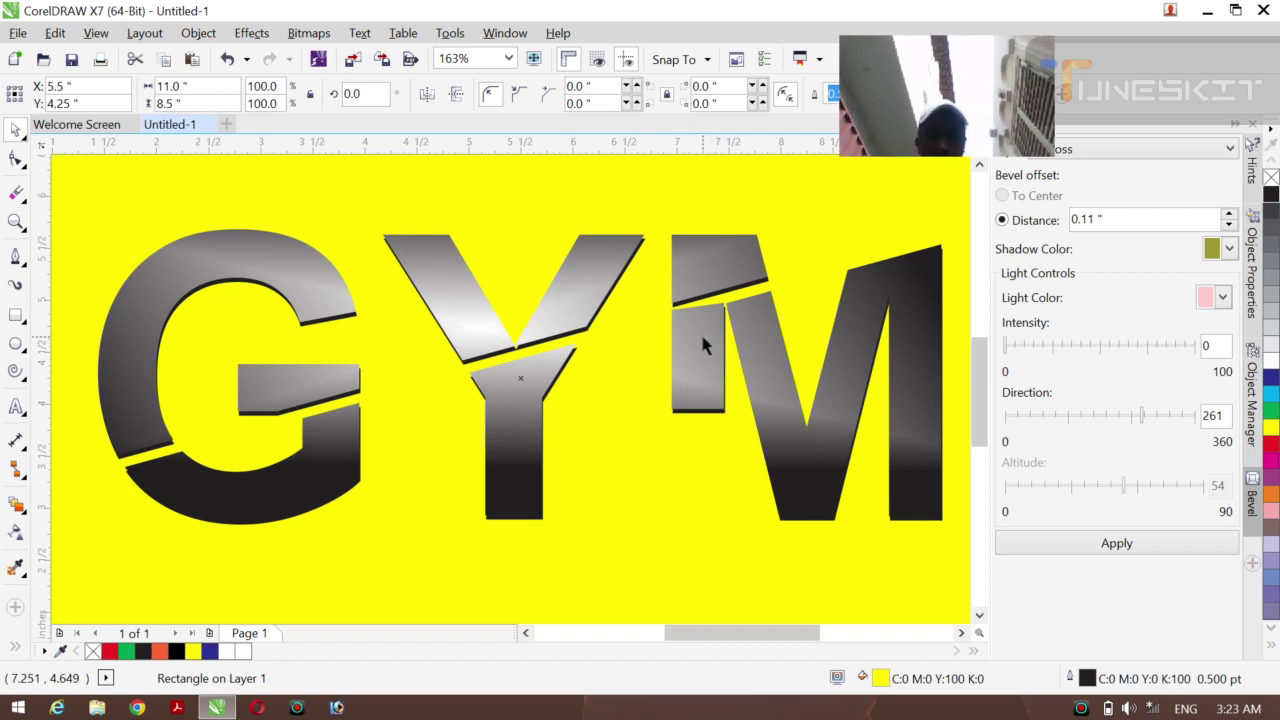
key(ctrl+z)
click(617, 527)
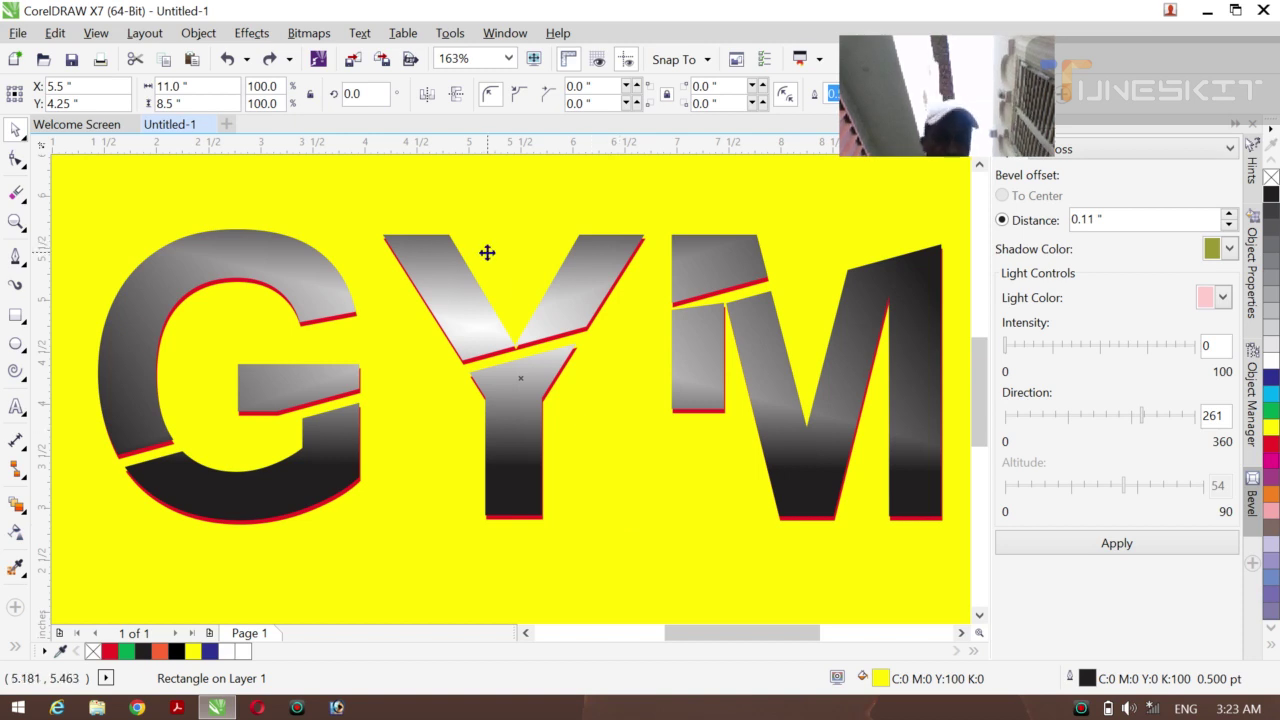
key(z)
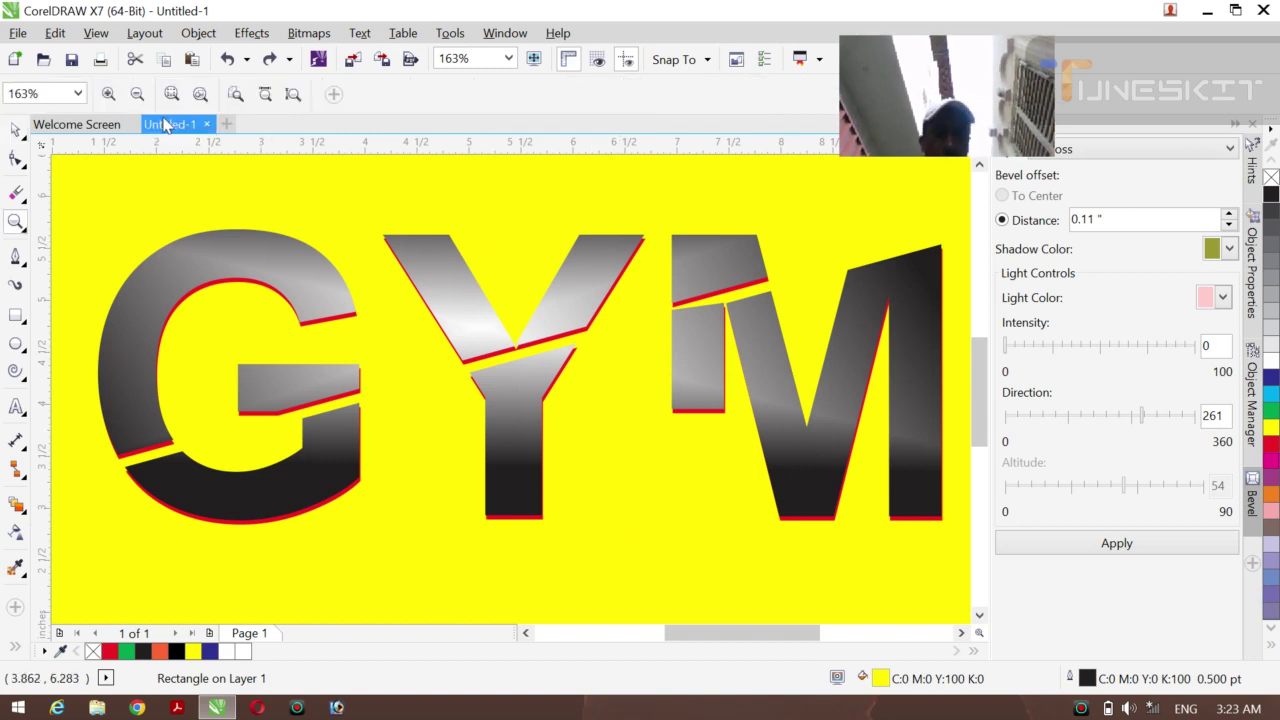
click(134, 96)
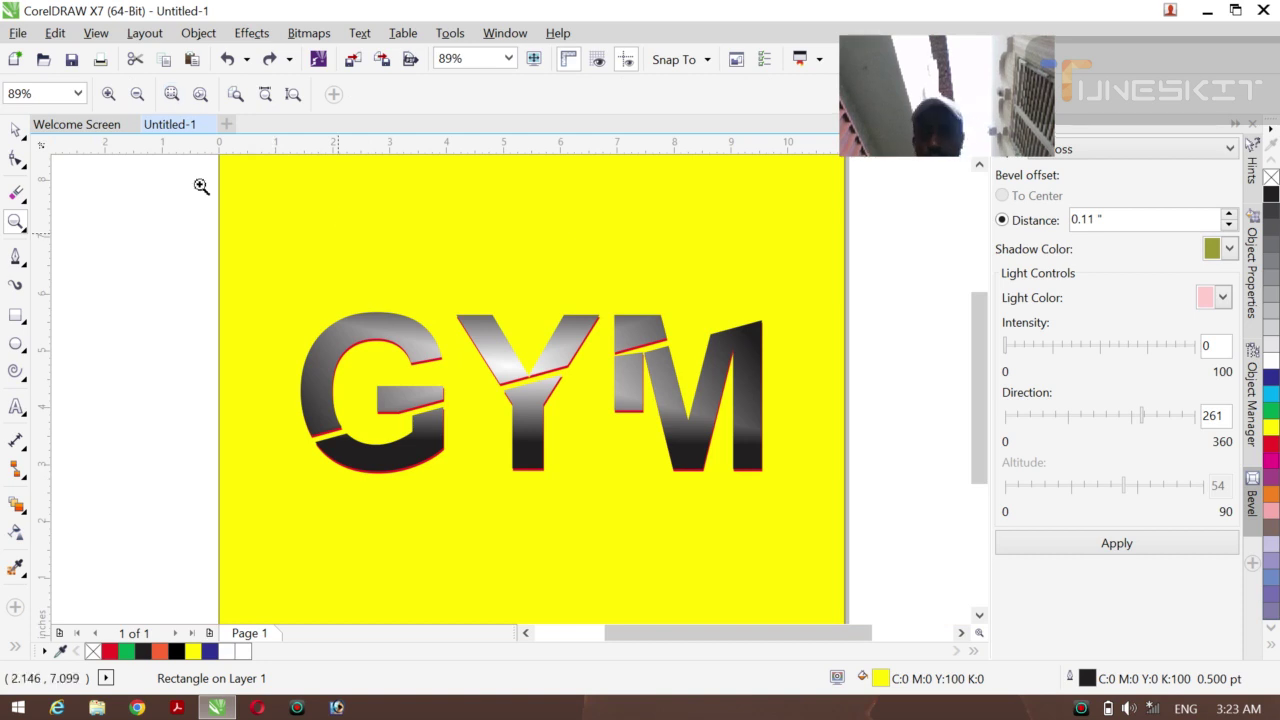
click(15, 130)
key(z)
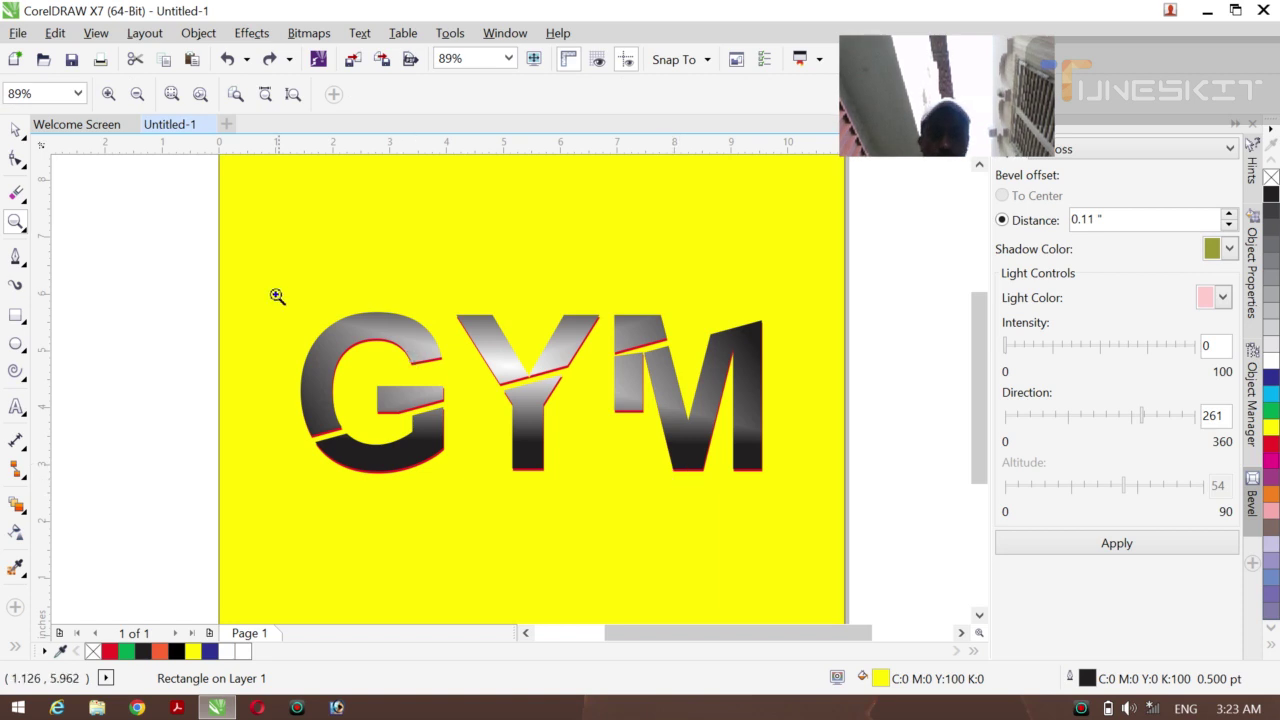
drag(277, 296, 794, 509)
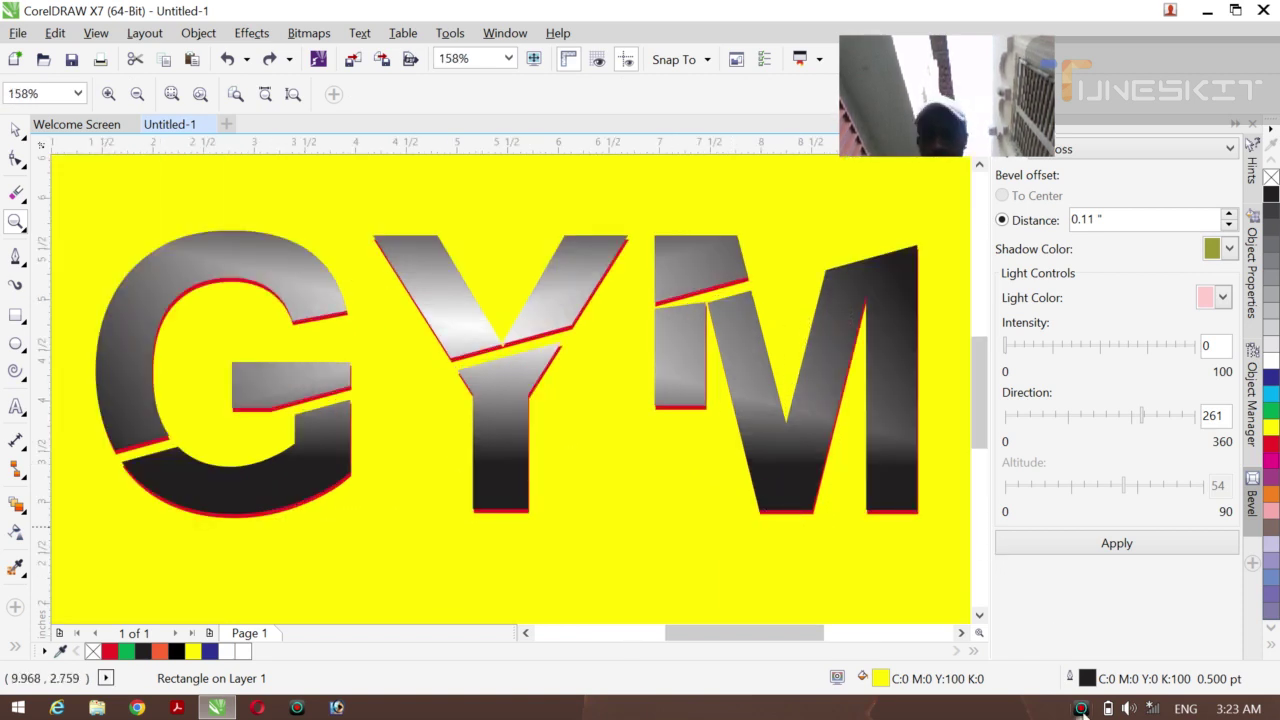
click(1081, 710)
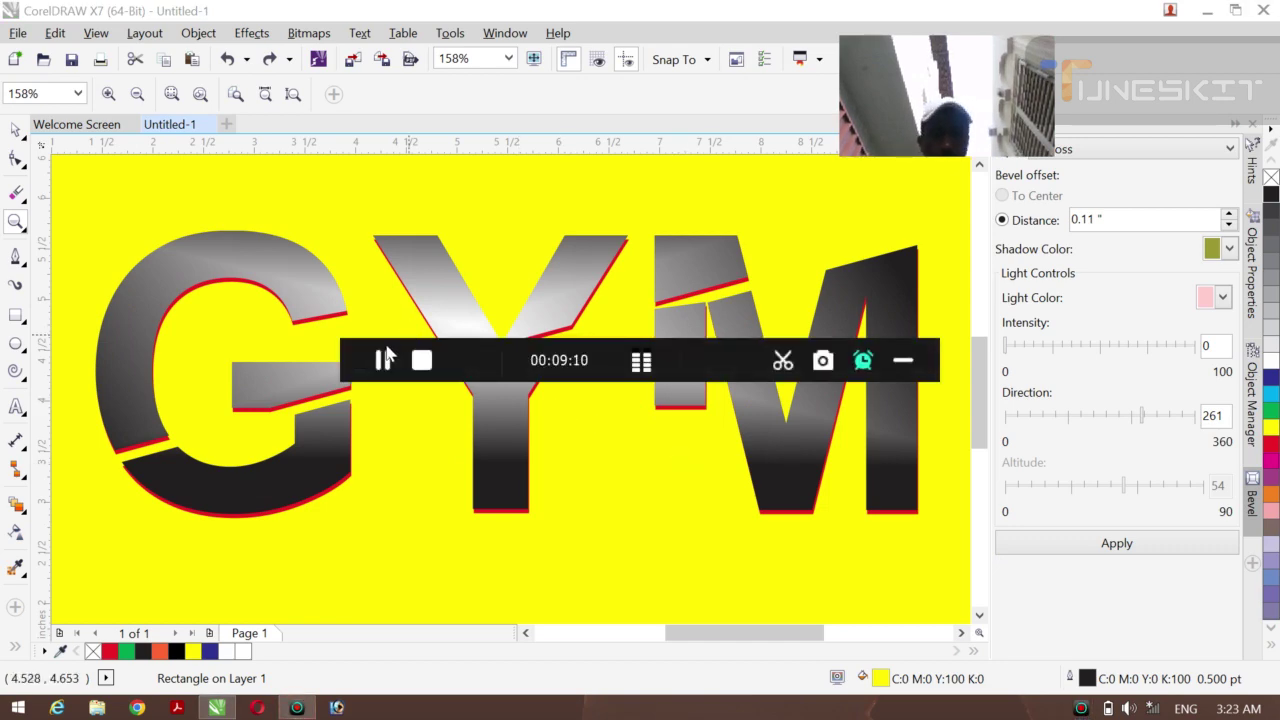